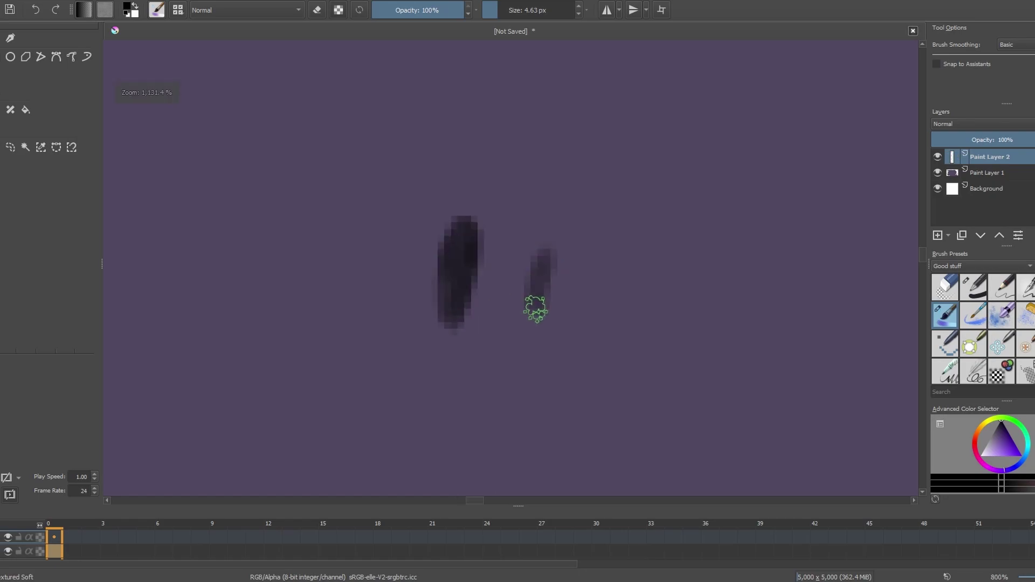
Paint the practice smiley's second eye and mouth, then view it at actual size.
{"action": "left_click_drag", "start_coordinate": [402, 310], "coordinate": [572, 348]}
{"action": "key", "text": "1"}
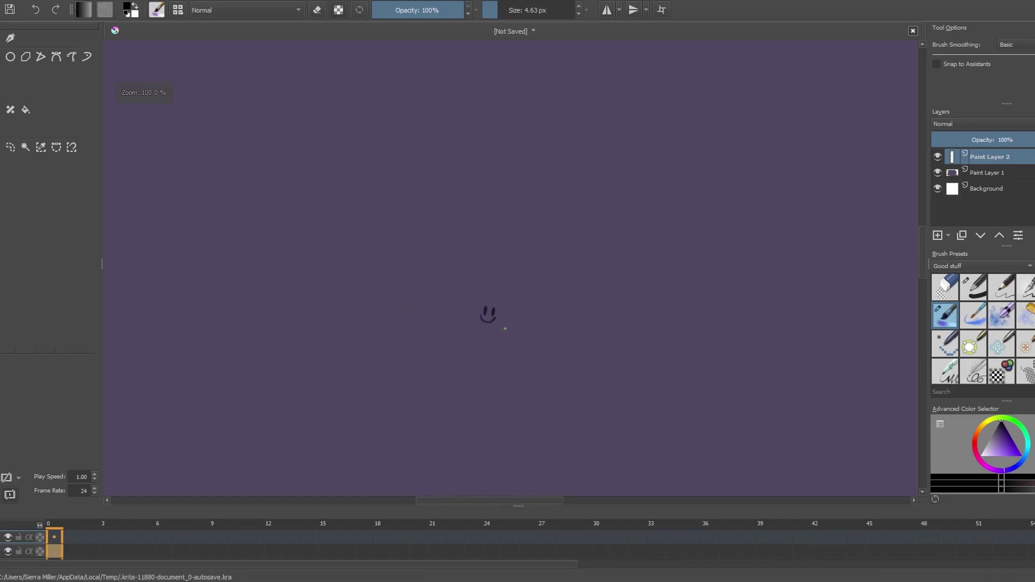
{"action": "scroll", "coordinate": [475, 294], "scroll_direction": "up", "scroll_amount": 2}
{"action": "scroll", "coordinate": [486, 296], "scroll_direction": "down", "scroll_amount": 2}
{"action": "scroll", "coordinate": [483, 299], "scroll_direction": "up", "scroll_amount": 2}
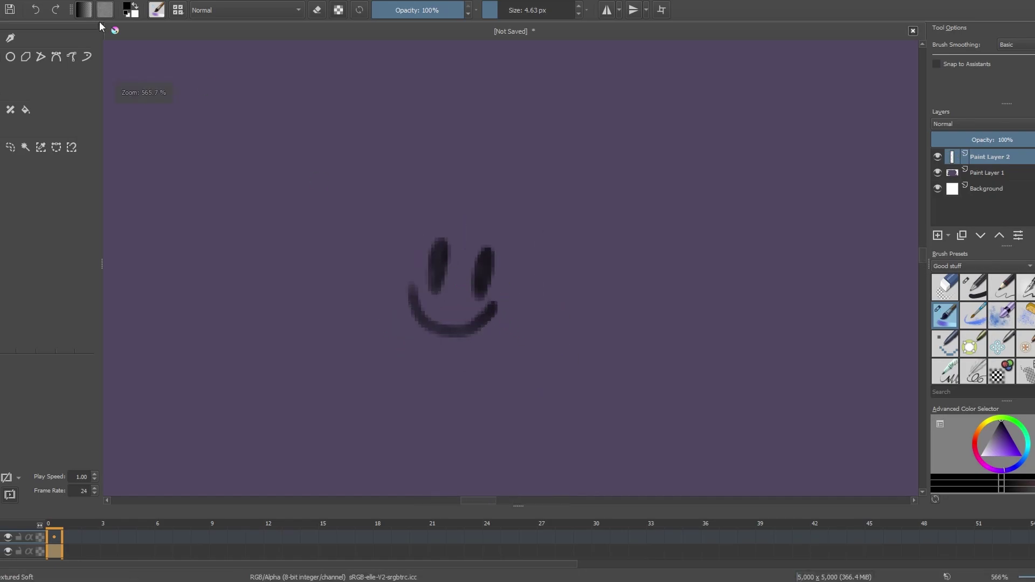
Undo the smiley strokes and scale up the pasted Wumpus picture.
{"action": "key", "text": "Delete"}
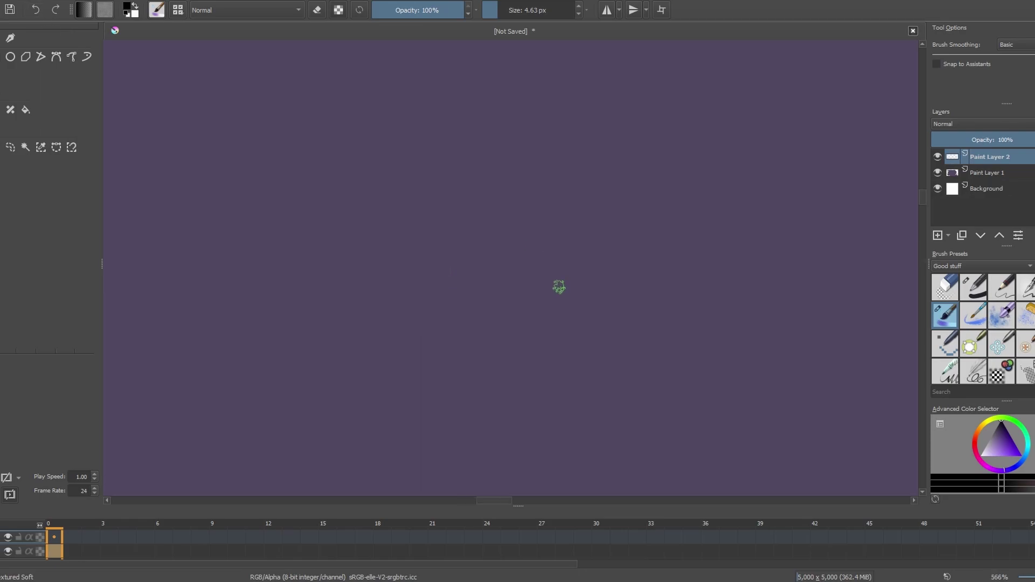
{"action": "scroll", "coordinate": [450, 308], "scroll_direction": "down", "scroll_amount": 2}
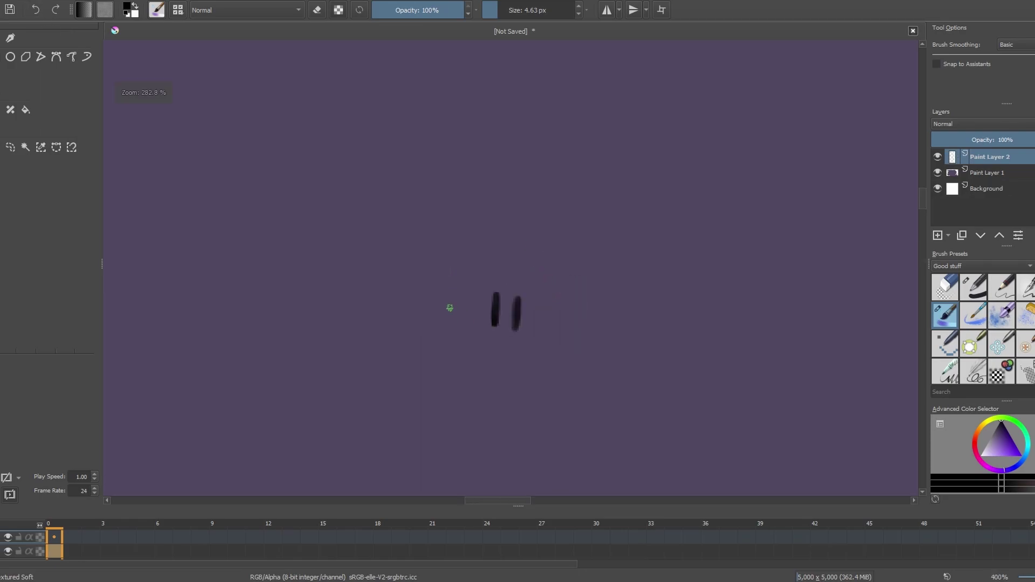
{"action": "left_click", "coordinate": [39, 10]}
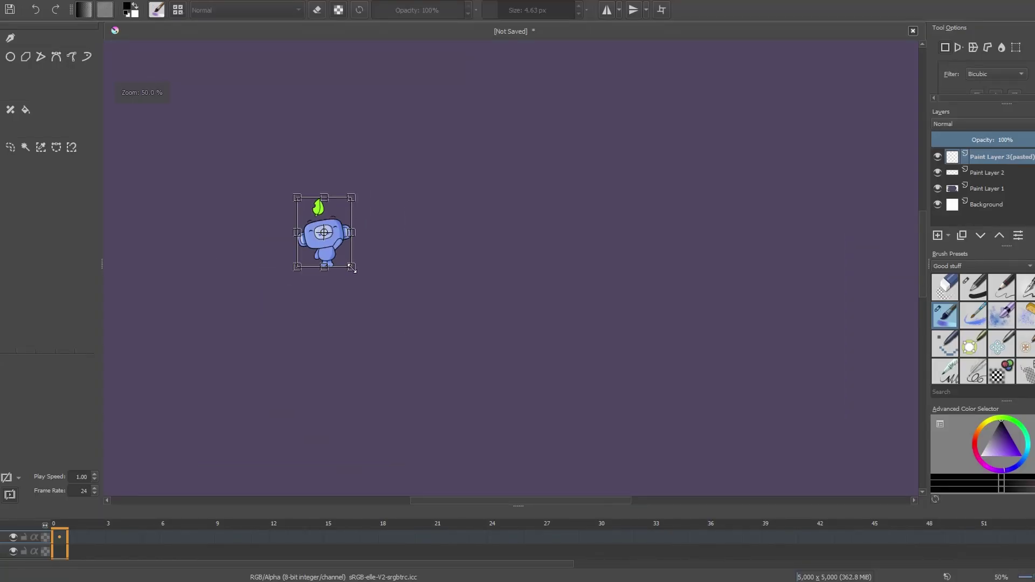
{"action": "mouse_move", "coordinate": [354, 266]}
{"action": "left_mouse_down"}
{"action": "mouse_move", "coordinate": [581, 492]}
{"action": "mouse_move", "coordinate": [498, 459]}
{"action": "left_mouse_up"}
Apply the Wumpus resize and make Paint Layer 2 the active layer.
{"action": "scroll", "coordinate": [485, 399], "scroll_direction": "down", "scroll_amount": 1}
{"action": "scroll", "coordinate": [480, 393], "scroll_direction": "up", "scroll_amount": 1}
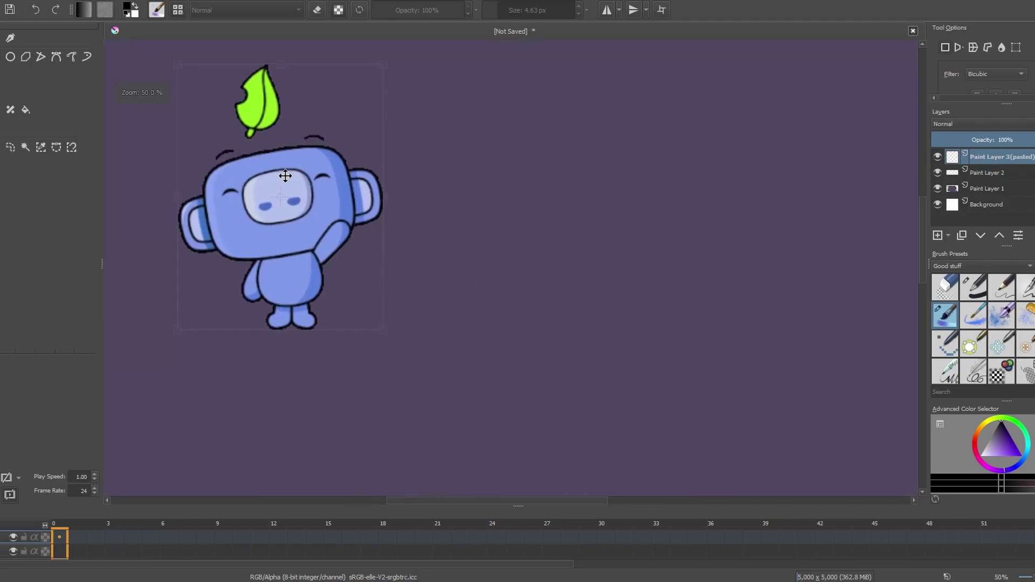
{"action": "key", "text": "Return"}
{"action": "scroll", "coordinate": [301, 289], "scroll_direction": "up", "scroll_amount": 1}
{"action": "key", "text": "Page_Down"}
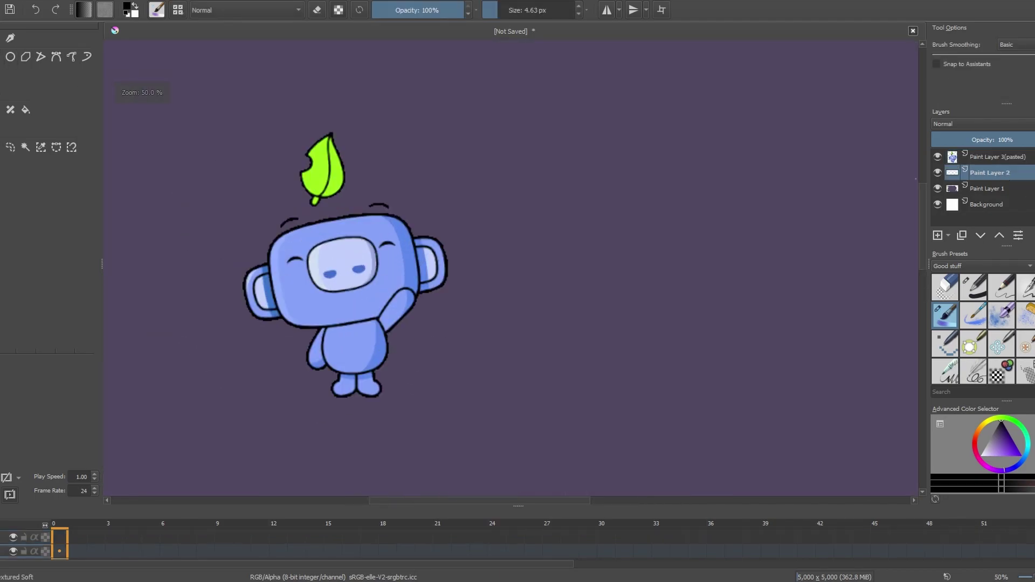
{"action": "scroll", "coordinate": [301, 288], "scroll_direction": "up", "scroll_amount": 1}
{"action": "scroll", "coordinate": [300, 289], "scroll_direction": "down", "scroll_amount": 1}
{"action": "scroll", "coordinate": [300, 289], "scroll_direction": "down", "scroll_amount": 1}
{"action": "scroll", "coordinate": [358, 373], "scroll_direction": "up", "scroll_amount": 1}
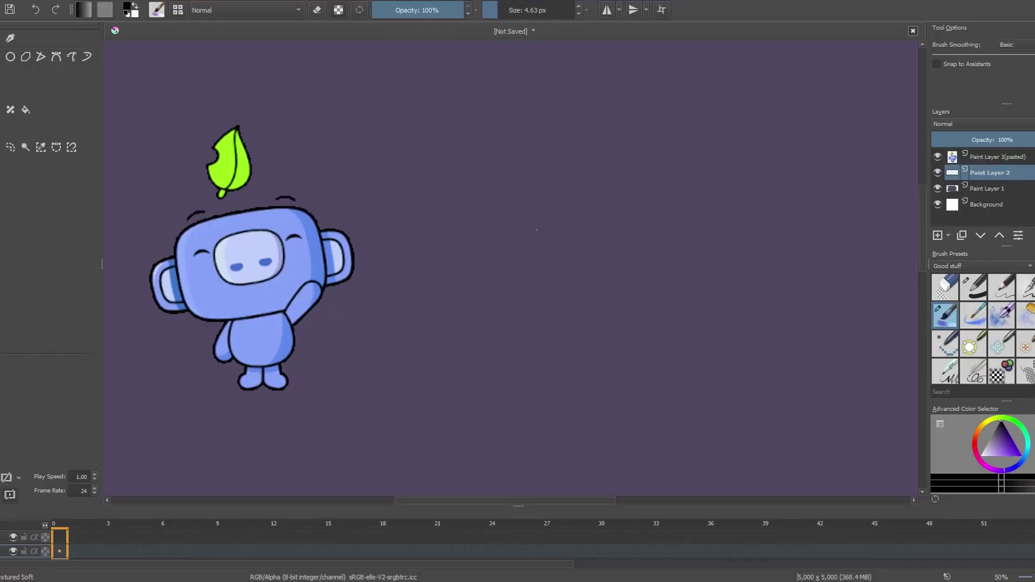
Sketch the character's head outline on Paint Layer 2.
{"action": "scroll", "coordinate": [536, 230], "scroll_direction": "up", "scroll_amount": 2}
{"action": "scroll", "coordinate": [553, 128], "scroll_direction": "up", "scroll_amount": 2}
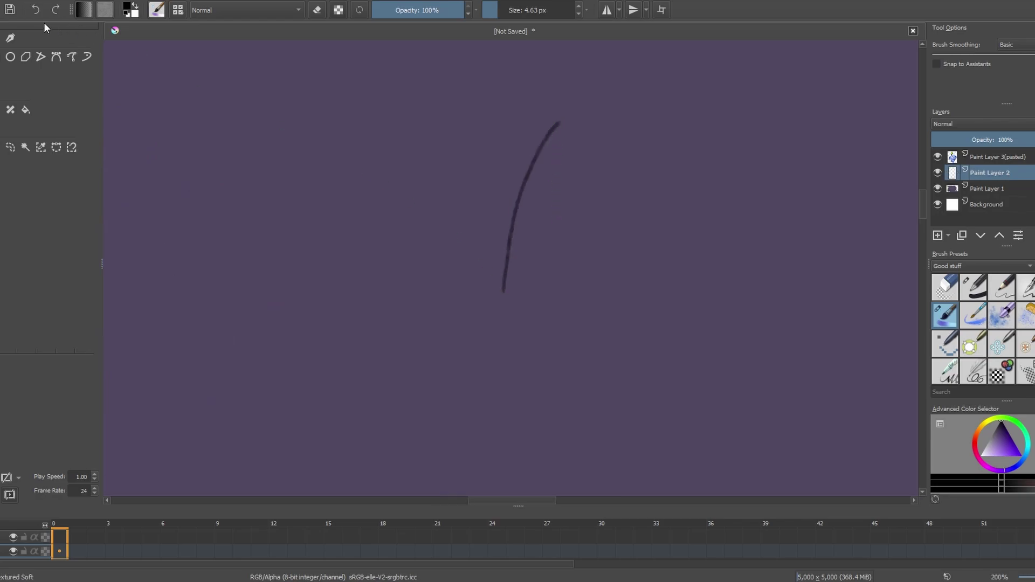
{"action": "scroll", "coordinate": [534, 270], "scroll_direction": "down", "scroll_amount": 4}
{"action": "scroll", "coordinate": [534, 275], "scroll_direction": "up", "scroll_amount": 4}
{"action": "scroll", "coordinate": [520, 283], "scroll_direction": "down", "scroll_amount": 2}
{"action": "scroll", "coordinate": [522, 275], "scroll_direction": "down", "scroll_amount": 1}
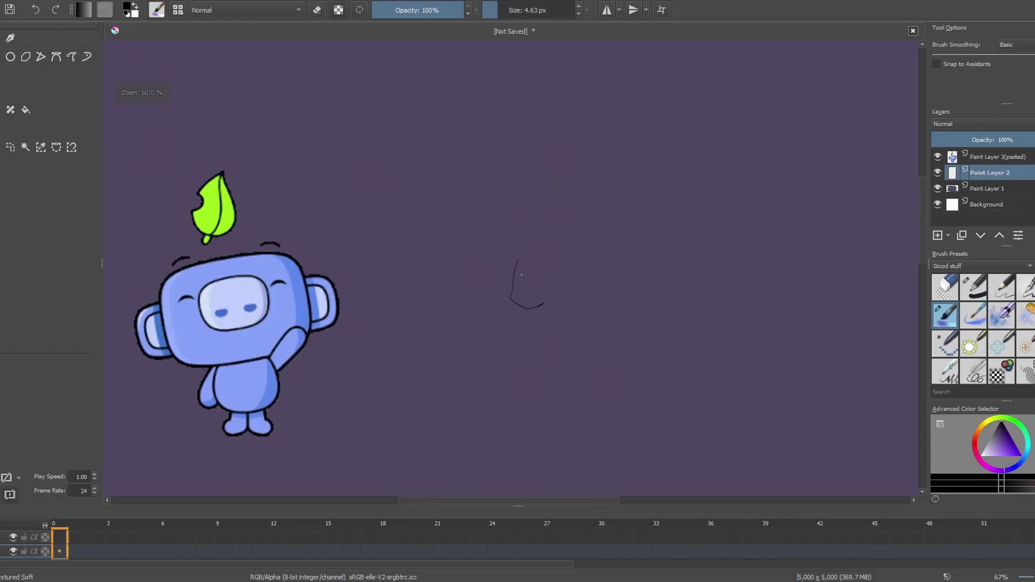
{"action": "scroll", "coordinate": [520, 289], "scroll_direction": "up", "scroll_amount": 4}
{"action": "scroll", "coordinate": [508, 302], "scroll_direction": "up", "scroll_amount": 2}
{"action": "scroll", "coordinate": [496, 296], "scroll_direction": "down", "scroll_amount": 5}
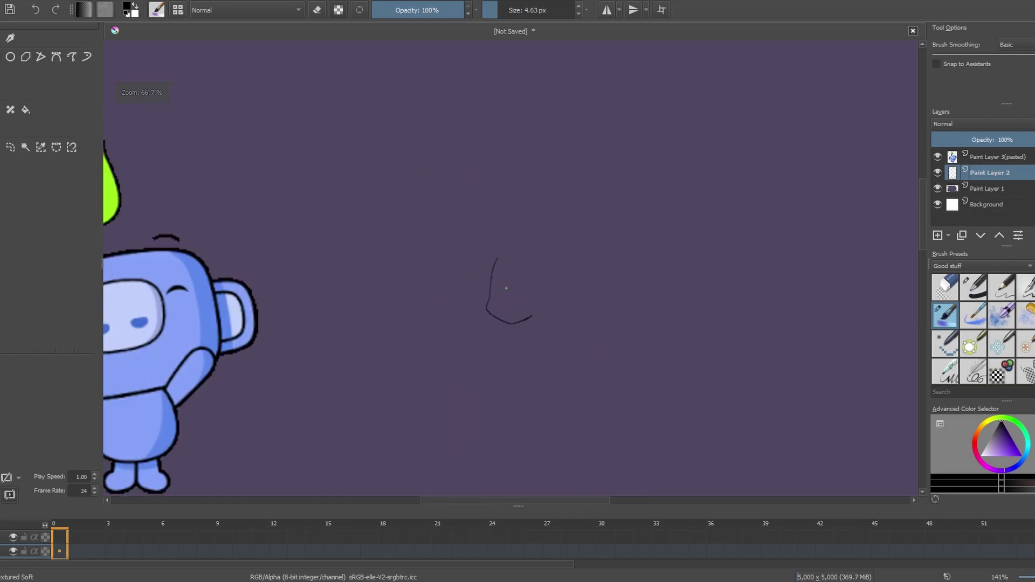
{"action": "scroll", "coordinate": [501, 275], "scroll_direction": "down", "scroll_amount": 1}
{"action": "scroll", "coordinate": [509, 265], "scroll_direction": "up", "scroll_amount": 2}
{"action": "scroll", "coordinate": [505, 276], "scroll_direction": "up", "scroll_amount": 3}
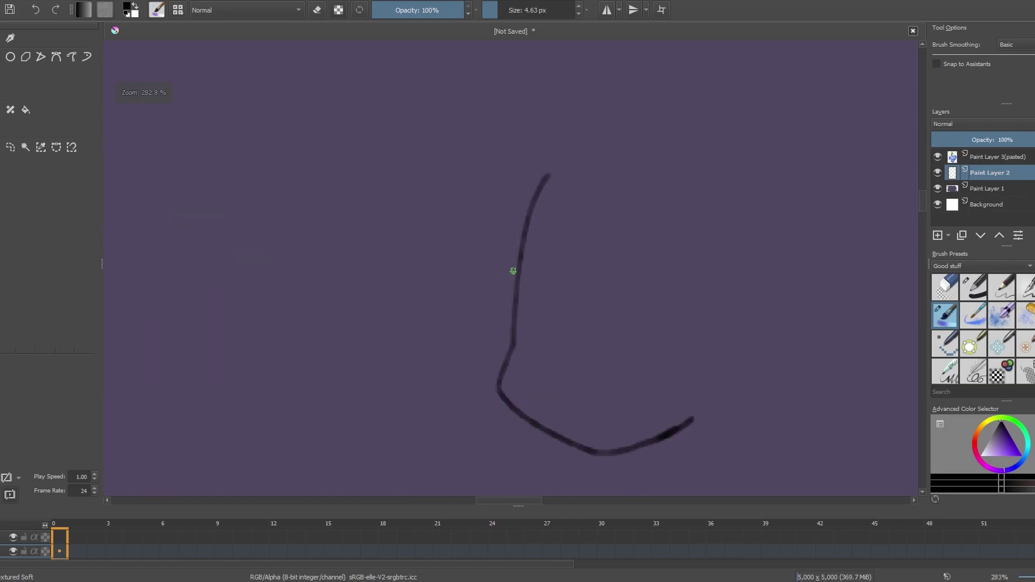
{"action": "scroll", "coordinate": [514, 271], "scroll_direction": "up", "scroll_amount": 2}
{"action": "left_click_drag", "start_coordinate": [519, 269], "coordinate": [423, 444]}
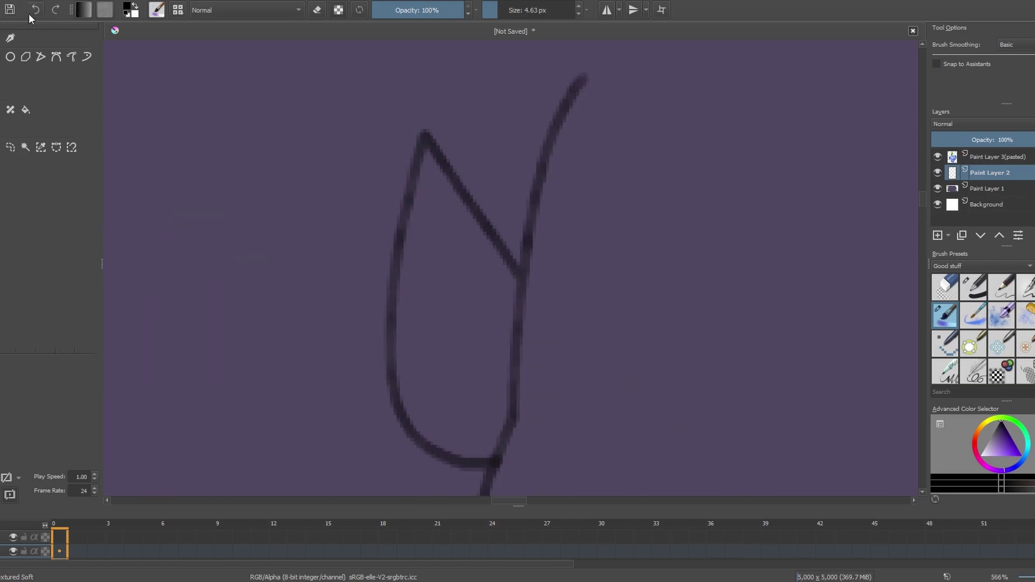
{"action": "scroll", "coordinate": [525, 270], "scroll_direction": "down", "scroll_amount": 5}
{"action": "scroll", "coordinate": [473, 393], "scroll_direction": "up", "scroll_amount": 2}
{"action": "scroll", "coordinate": [473, 393], "scroll_direction": "down", "scroll_amount": 4}
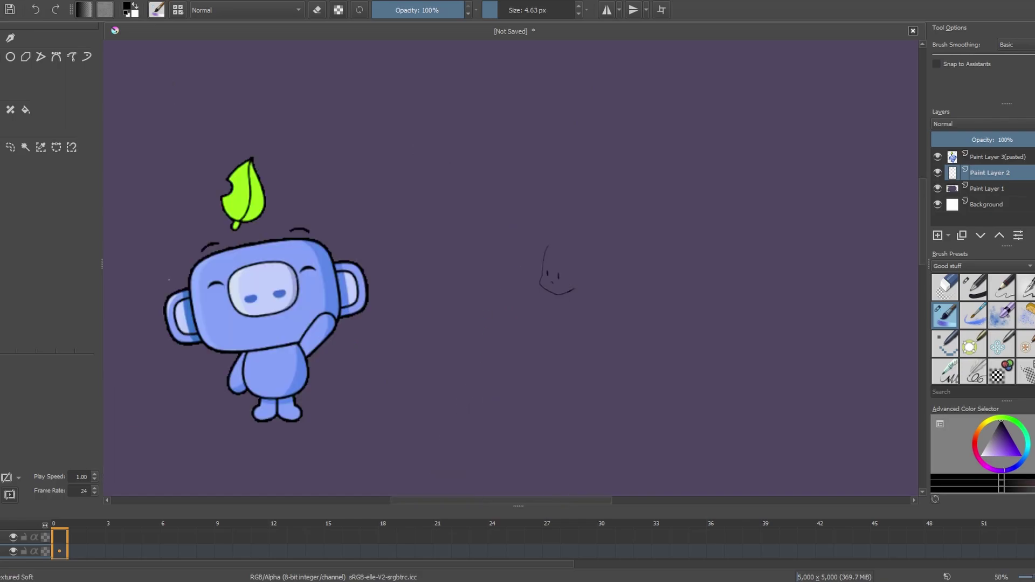
{"action": "scroll", "coordinate": [400, 292], "scroll_direction": "up", "scroll_amount": 2}
{"action": "scroll", "coordinate": [483, 234], "scroll_direction": "up", "scroll_amount": 3}
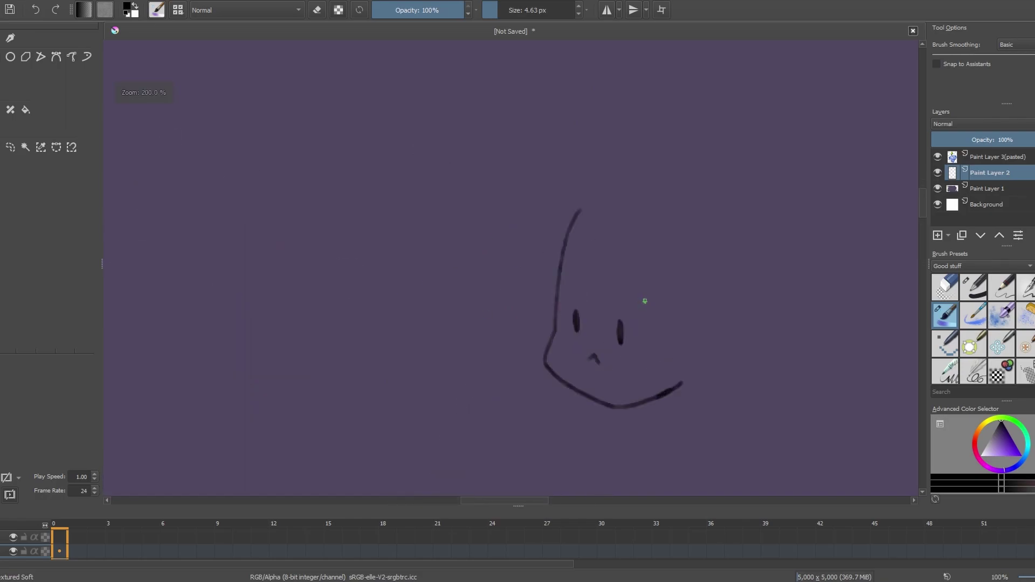
{"action": "scroll", "coordinate": [645, 298], "scroll_direction": "down", "scroll_amount": 3}
{"action": "scroll", "coordinate": [584, 279], "scroll_direction": "up", "scroll_amount": 4}
{"action": "scroll", "coordinate": [569, 314], "scroll_direction": "up", "scroll_amount": 2}
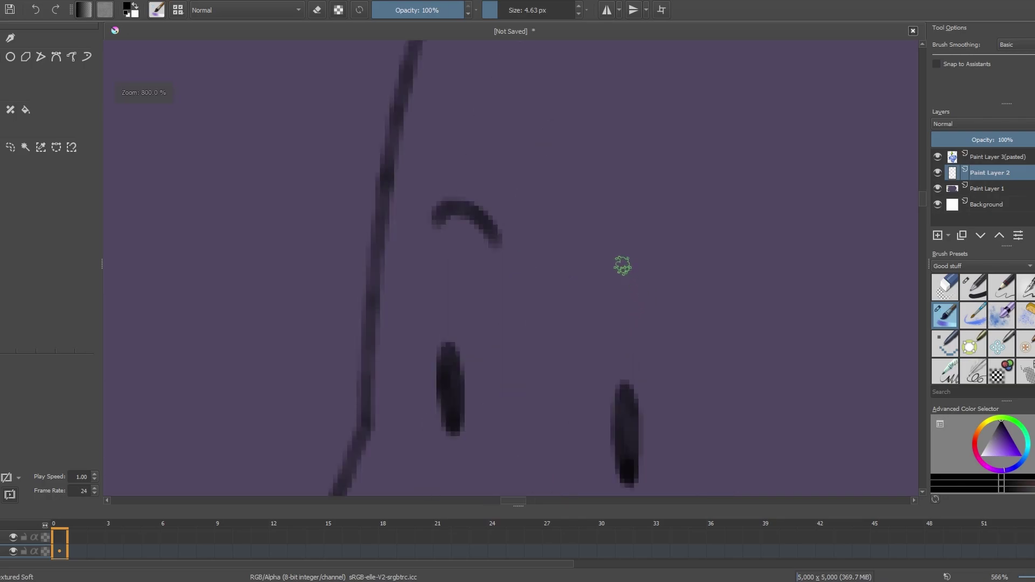
{"action": "scroll", "coordinate": [660, 337], "scroll_direction": "down", "scroll_amount": 10}
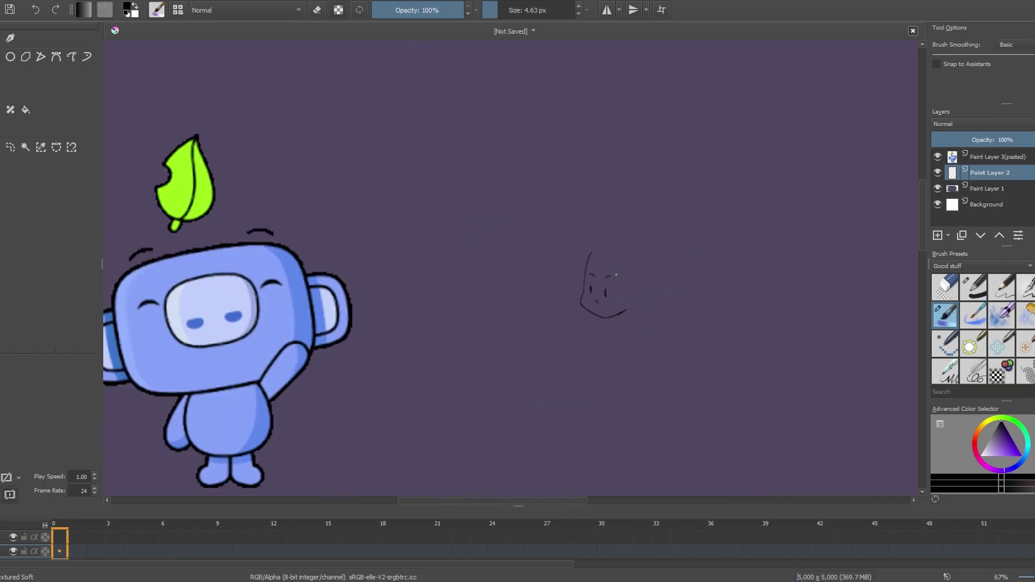
{"action": "scroll", "coordinate": [615, 275], "scroll_direction": "up", "scroll_amount": 3}
{"action": "scroll", "coordinate": [610, 275], "scroll_direction": "up", "scroll_amount": 5}
Draw the arm across the chest with fingers, palm and thumb.
{"action": "mouse_move", "coordinate": [573, 281]}
{"action": "left_mouse_down"}
{"action": "mouse_move", "coordinate": [722, 269]}
{"action": "mouse_move", "coordinate": [647, 324]}
{"action": "left_mouse_up"}
{"action": "scroll", "coordinate": [575, 275], "scroll_direction": "down", "scroll_amount": 3}
{"action": "left_click_drag", "start_coordinate": [640, 263], "coordinate": [587, 355]}
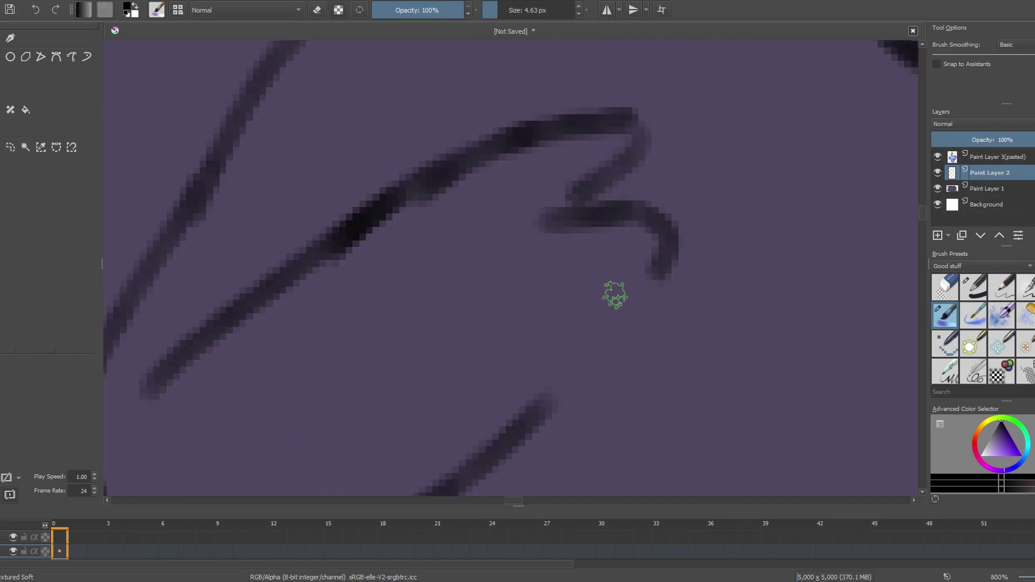
{"action": "scroll", "coordinate": [600, 393], "scroll_direction": "up", "scroll_amount": 2}
{"action": "left_click_drag", "start_coordinate": [582, 437], "coordinate": [700, 377]}
{"action": "scroll", "coordinate": [573, 261], "scroll_direction": "down", "scroll_amount": 3}
{"action": "scroll", "coordinate": [557, 264], "scroll_direction": "up", "scroll_amount": 2}
{"action": "left_click_drag", "start_coordinate": [541, 261], "coordinate": [600, 220]}
Add two cheek marks beside the character's right eye.
{"action": "scroll", "coordinate": [545, 310], "scroll_direction": "down", "scroll_amount": 3}
{"action": "scroll", "coordinate": [592, 256], "scroll_direction": "down", "scroll_amount": 2}
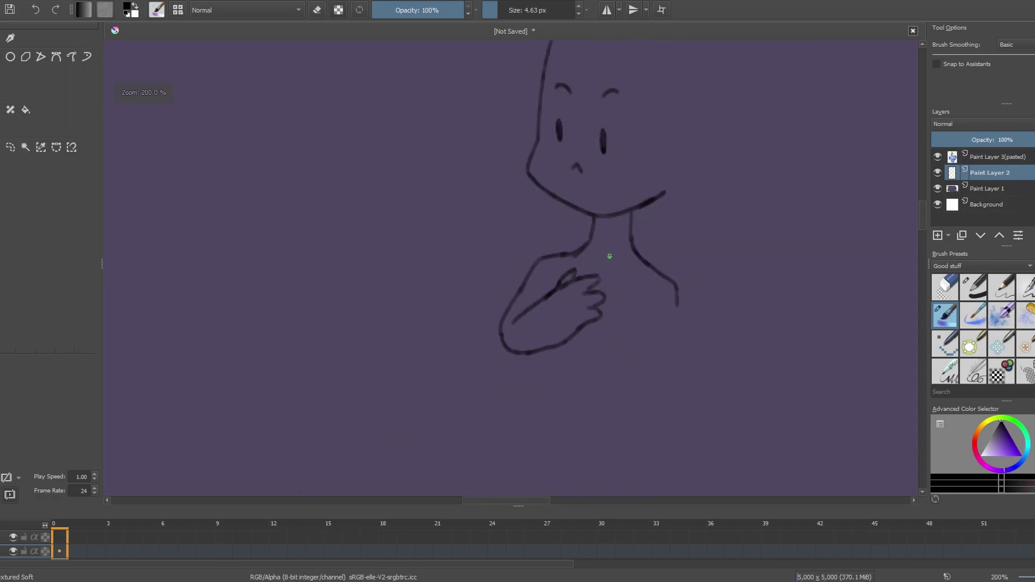
{"action": "scroll", "coordinate": [616, 259], "scroll_direction": "down", "scroll_amount": 2}
{"action": "scroll", "coordinate": [620, 258], "scroll_direction": "up", "scroll_amount": 2}
{"action": "scroll", "coordinate": [626, 259], "scroll_direction": "down", "scroll_amount": 1}
{"action": "scroll", "coordinate": [614, 256], "scroll_direction": "down", "scroll_amount": 2}
{"action": "scroll", "coordinate": [620, 262], "scroll_direction": "up", "scroll_amount": 5}
{"action": "scroll", "coordinate": [653, 273], "scroll_direction": "up", "scroll_amount": 3}
{"action": "left_click_drag", "start_coordinate": [642, 275], "coordinate": [679, 259]}
{"action": "left_click_drag", "start_coordinate": [664, 307], "coordinate": [704, 289]}
{"action": "scroll", "coordinate": [226, 209], "scroll_direction": "down", "scroll_amount": 1}
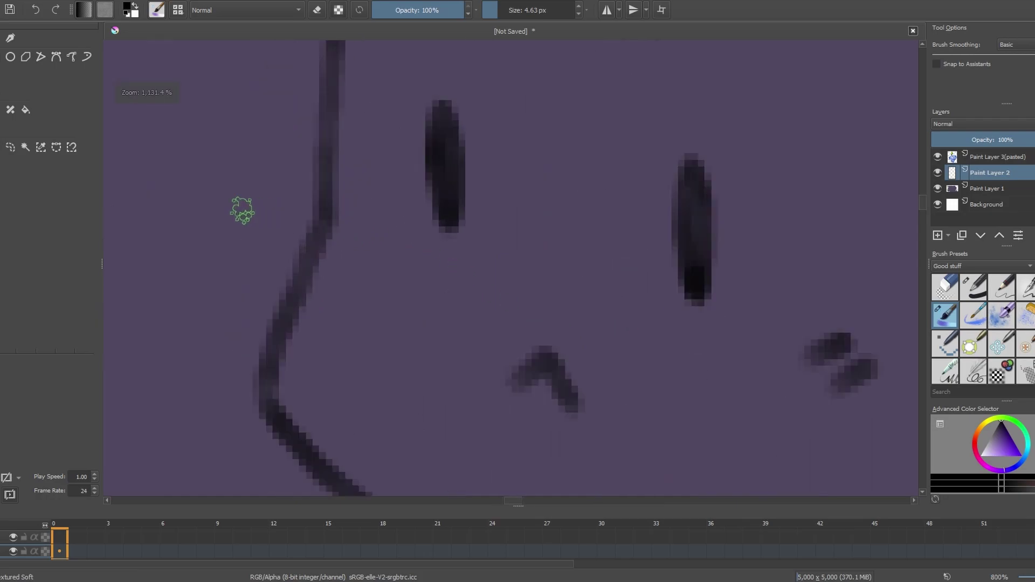
{"action": "scroll", "coordinate": [431, 215], "scroll_direction": "down", "scroll_amount": 5}
{"action": "scroll", "coordinate": [537, 225], "scroll_direction": "down", "scroll_amount": 1}
{"action": "scroll", "coordinate": [537, 229], "scroll_direction": "down", "scroll_amount": 1}
{"action": "scroll", "coordinate": [536, 230], "scroll_direction": "down", "scroll_amount": 1}
{"action": "scroll", "coordinate": [512, 251], "scroll_direction": "up", "scroll_amount": 1}
{"action": "scroll", "coordinate": [507, 248], "scroll_direction": "up", "scroll_amount": 3}
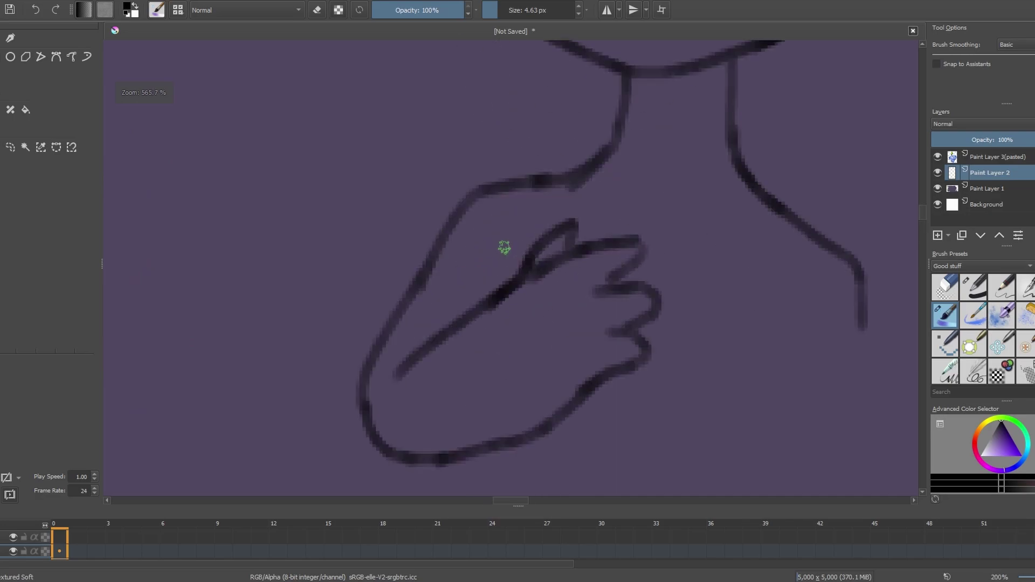
Zoom around the sketch while outlining a pointed ear and two clawed-footed legs.
{"action": "scroll", "coordinate": [501, 280], "scroll_direction": "up", "scroll_amount": 3}
{"action": "scroll", "coordinate": [511, 299], "scroll_direction": "down", "scroll_amount": 3}
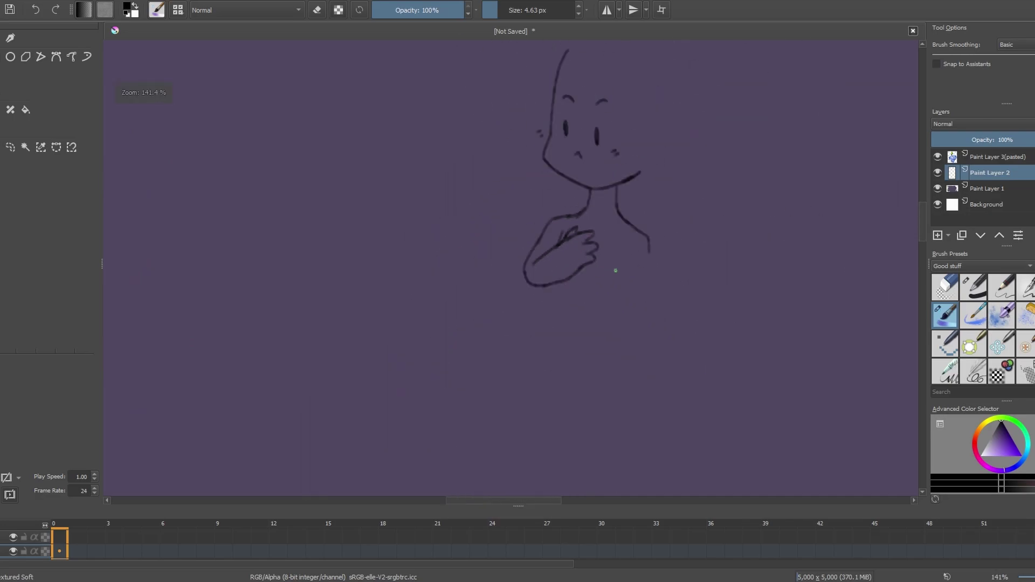
{"action": "scroll", "coordinate": [647, 248], "scroll_direction": "up", "scroll_amount": 3}
{"action": "scroll", "coordinate": [676, 218], "scroll_direction": "down", "scroll_amount": 1}
{"action": "scroll", "coordinate": [675, 222], "scroll_direction": "down", "scroll_amount": 2}
{"action": "scroll", "coordinate": [671, 205], "scroll_direction": "down", "scroll_amount": 1}
{"action": "scroll", "coordinate": [624, 206], "scroll_direction": "down", "scroll_amount": 1}
{"action": "scroll", "coordinate": [617, 210], "scroll_direction": "up", "scroll_amount": 2}
{"action": "scroll", "coordinate": [593, 242], "scroll_direction": "down", "scroll_amount": 3}
{"action": "scroll", "coordinate": [566, 280], "scroll_direction": "up", "scroll_amount": 1}
{"action": "scroll", "coordinate": [548, 303], "scroll_direction": "up", "scroll_amount": 4}
{"action": "scroll", "coordinate": [547, 303], "scroll_direction": "up", "scroll_amount": 1}
{"action": "scroll", "coordinate": [620, 335], "scroll_direction": "down", "scroll_amount": 1}
{"action": "scroll", "coordinate": [629, 305], "scroll_direction": "up", "scroll_amount": 1}
{"action": "scroll", "coordinate": [388, 226], "scroll_direction": "down", "scroll_amount": 2}
{"action": "scroll", "coordinate": [619, 300], "scroll_direction": "up", "scroll_amount": 1}
{"action": "scroll", "coordinate": [592, 286], "scroll_direction": "down", "scroll_amount": 1}
{"action": "scroll", "coordinate": [594, 282], "scroll_direction": "down", "scroll_amount": 2}
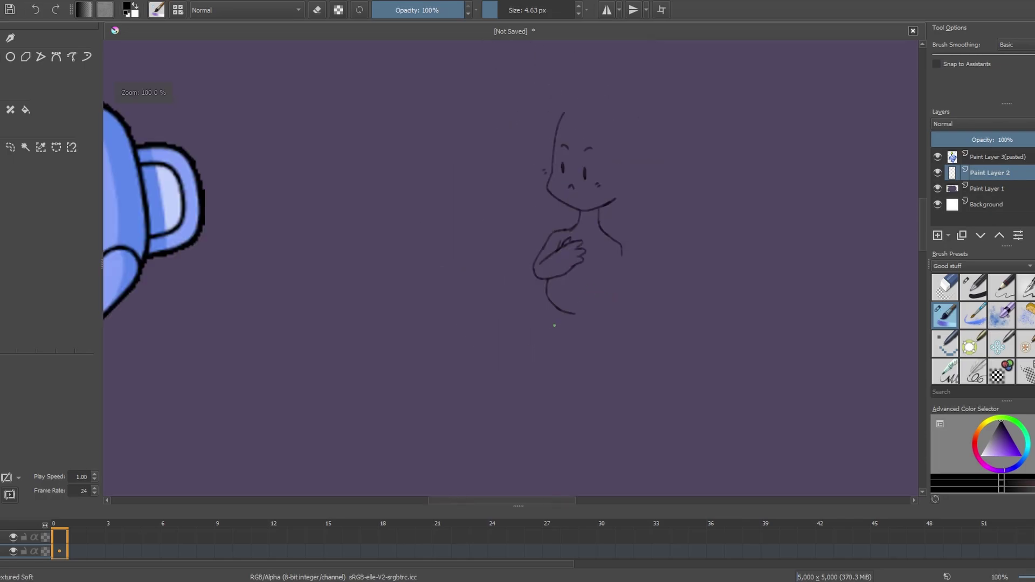
{"action": "scroll", "coordinate": [547, 283], "scroll_direction": "up", "scroll_amount": 3}
{"action": "scroll", "coordinate": [575, 285], "scroll_direction": "down", "scroll_amount": 1}
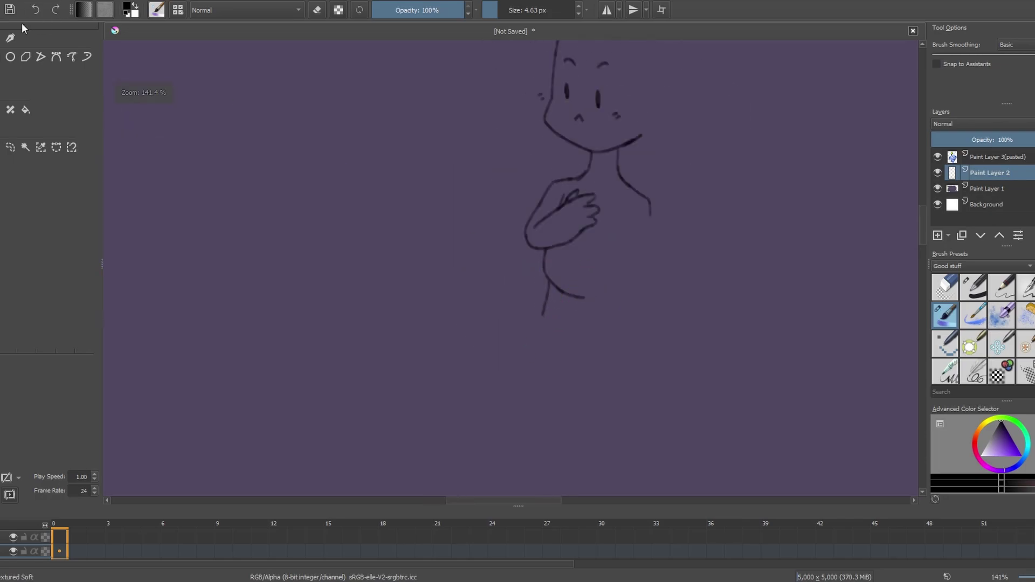
{"action": "scroll", "coordinate": [602, 239], "scroll_direction": "up", "scroll_amount": 2}
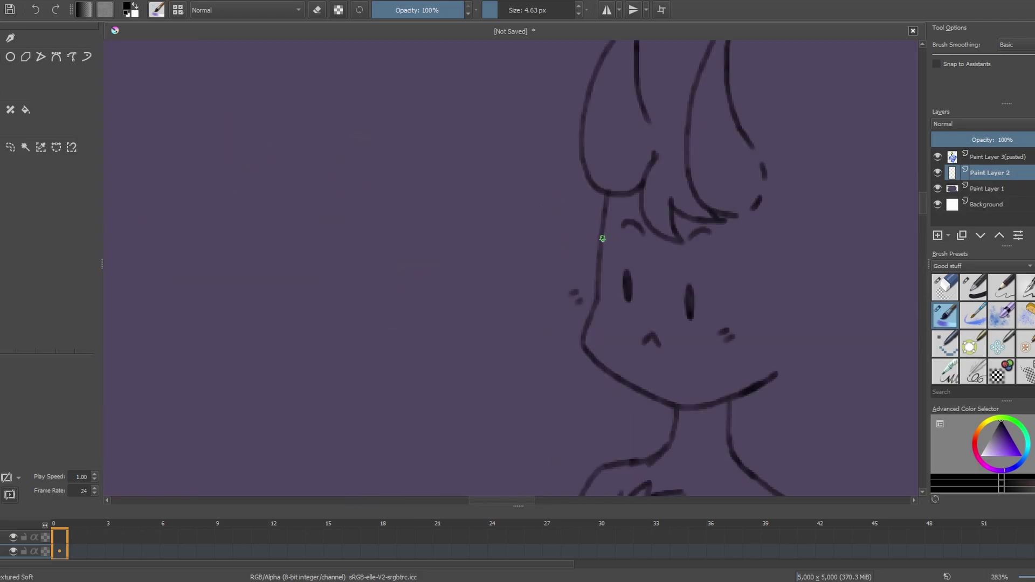
{"action": "scroll", "coordinate": [596, 240], "scroll_direction": "up", "scroll_amount": 1}
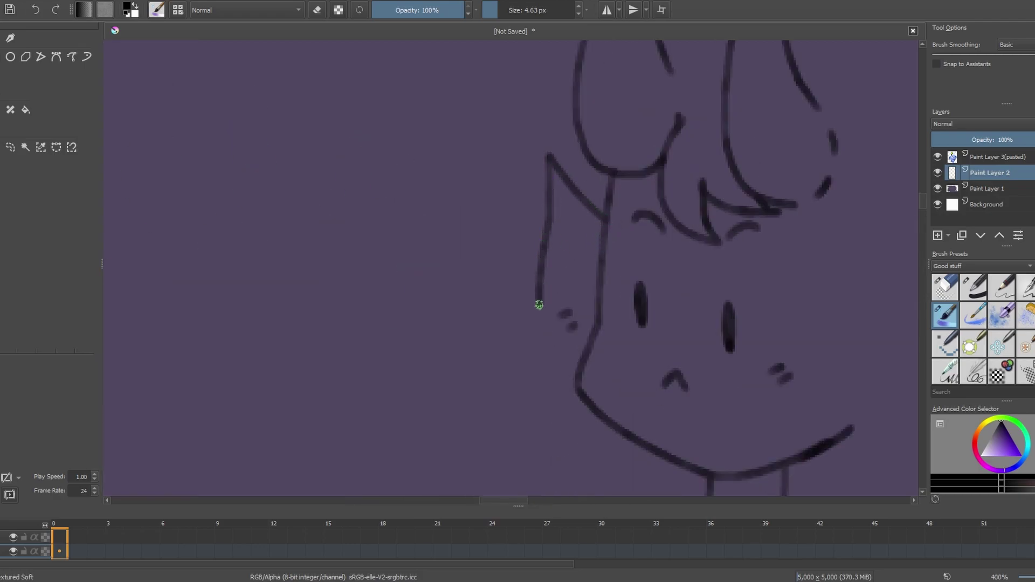
{"action": "scroll", "coordinate": [587, 349], "scroll_direction": "up", "scroll_amount": 1}
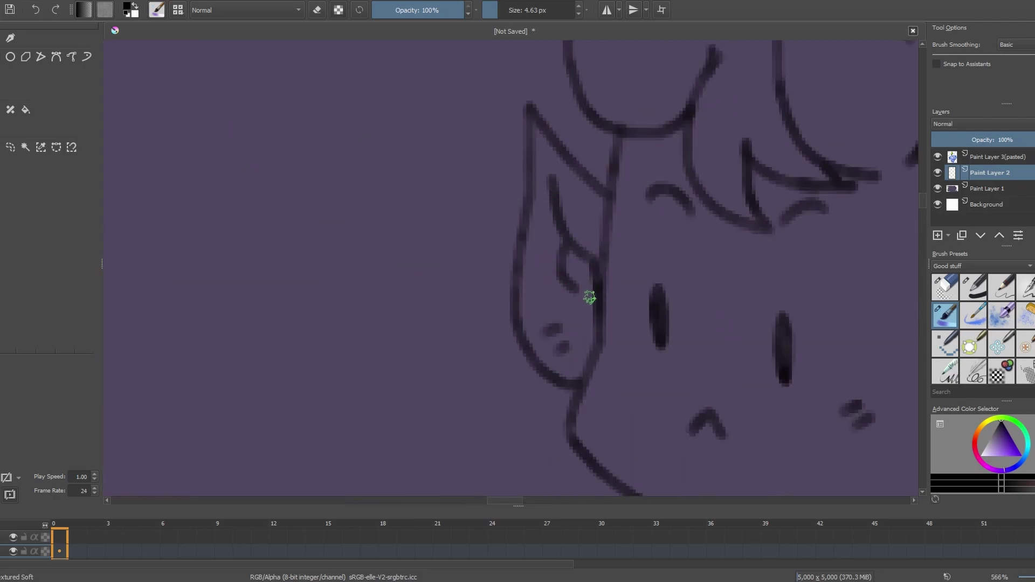
{"action": "scroll", "coordinate": [552, 283], "scroll_direction": "down", "scroll_amount": 2}
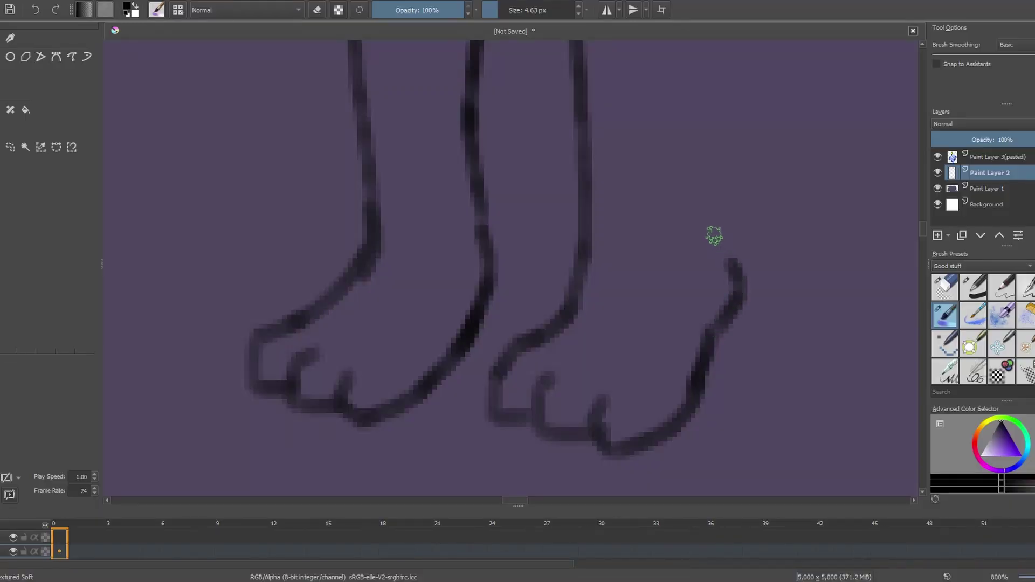
{"action": "scroll", "coordinate": [714, 235], "scroll_direction": "down", "scroll_amount": 3}
{"action": "scroll", "coordinate": [649, 376], "scroll_direction": "up", "scroll_amount": 2}
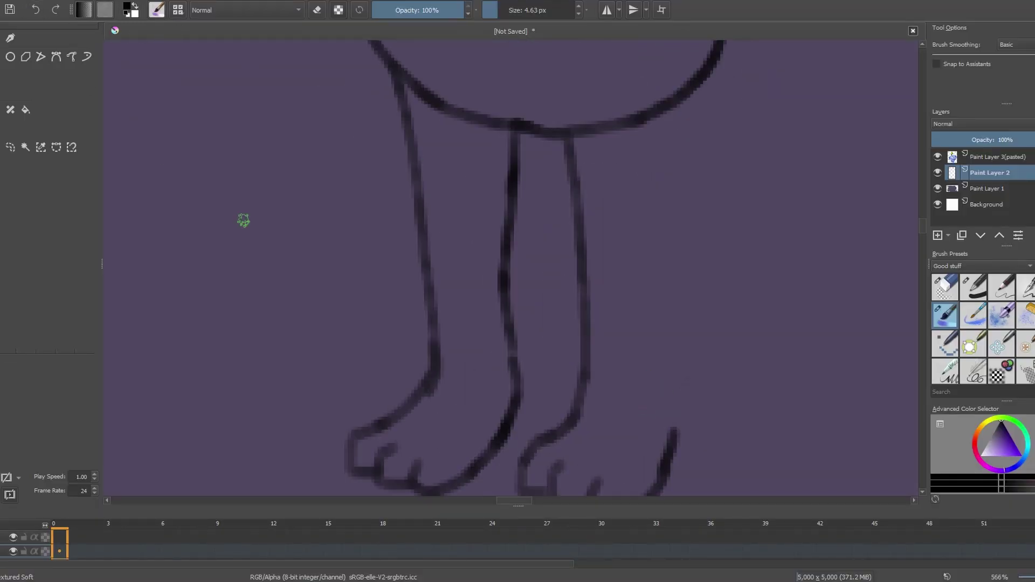
{"action": "scroll", "coordinate": [371, 301], "scroll_direction": "down", "scroll_amount": 4}
{"action": "scroll", "coordinate": [550, 382], "scroll_direction": "up", "scroll_amount": 3}
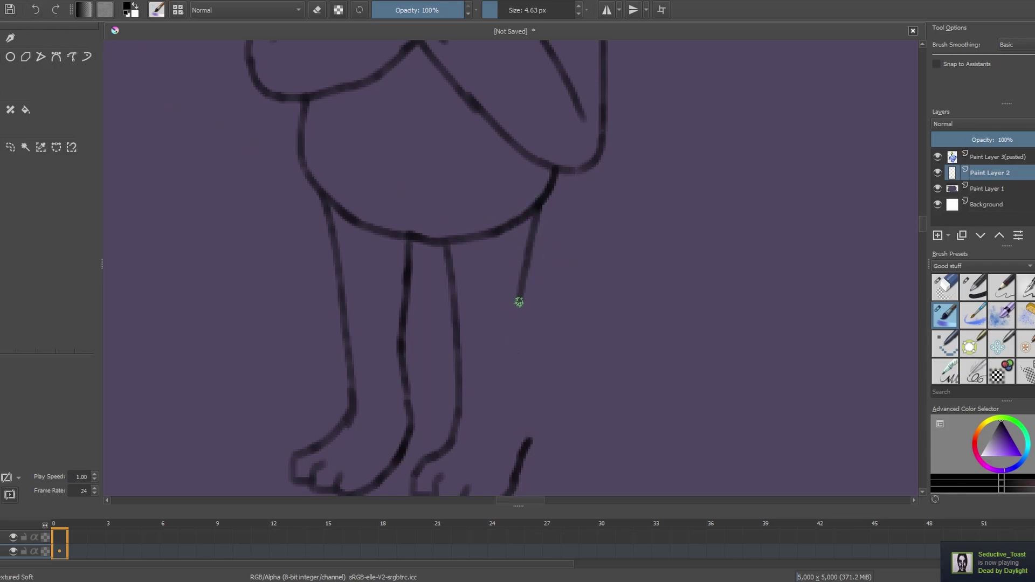
Extend the leg outline and add a new paint layer with periwinkle blue selected.
{"action": "left_click_drag", "start_coordinate": [515, 398], "coordinate": [521, 434]}
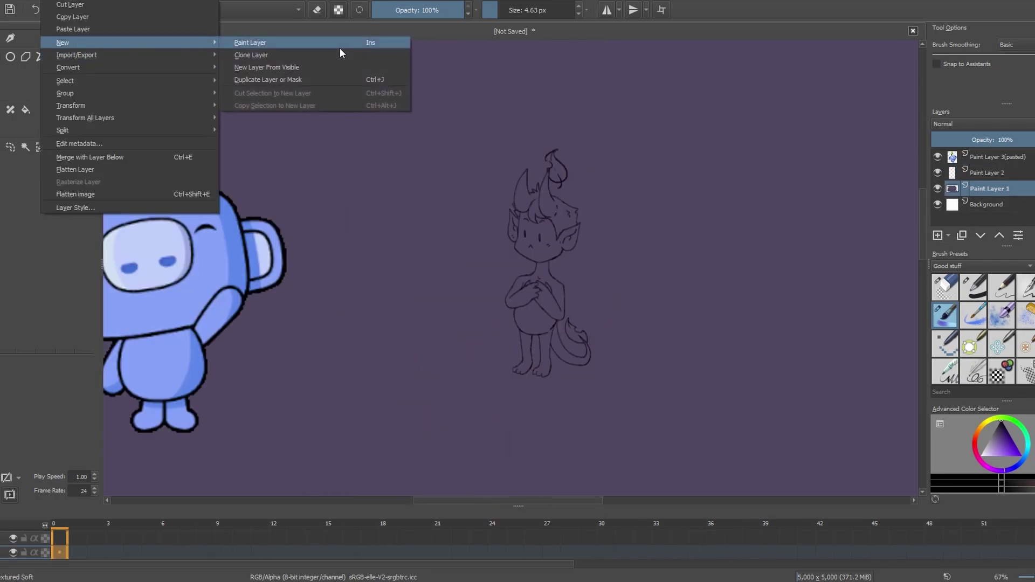
{"action": "left_click", "coordinate": [339, 48]}
{"action": "scroll", "coordinate": [410, 199], "scroll_direction": "up", "scroll_amount": 2}
{"action": "left_click", "coordinate": [346, 292], "text": "ctrl"}
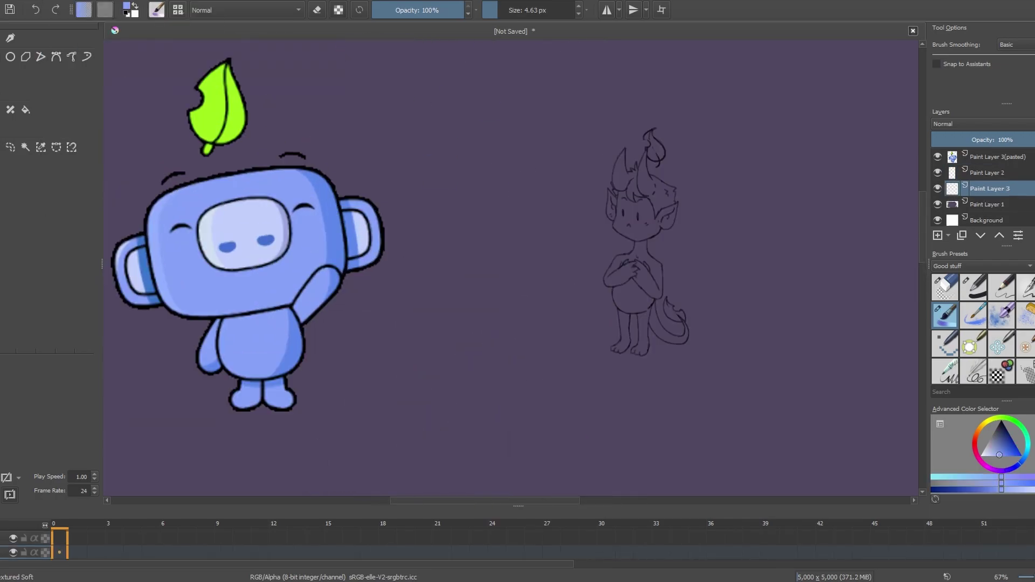
{"action": "scroll", "coordinate": [659, 203], "scroll_direction": "up", "scroll_amount": 5}
Paint the character's face and hair light blue.
{"action": "mouse_move", "coordinate": [577, 204]}
{"action": "left_mouse_down"}
{"action": "mouse_move", "coordinate": [606, 258]}
{"action": "mouse_move", "coordinate": [573, 346]}
{"action": "mouse_move", "coordinate": [669, 263]}
{"action": "mouse_move", "coordinate": [686, 176]}
{"action": "mouse_move", "coordinate": [620, 157]}
{"action": "mouse_move", "coordinate": [698, 219]}
{"action": "mouse_move", "coordinate": [728, 308]}
{"action": "mouse_move", "coordinate": [803, 232]}
{"action": "mouse_move", "coordinate": [815, 317]}
{"action": "mouse_move", "coordinate": [753, 300]}
{"action": "mouse_move", "coordinate": [789, 275]}
{"action": "left_mouse_up"}
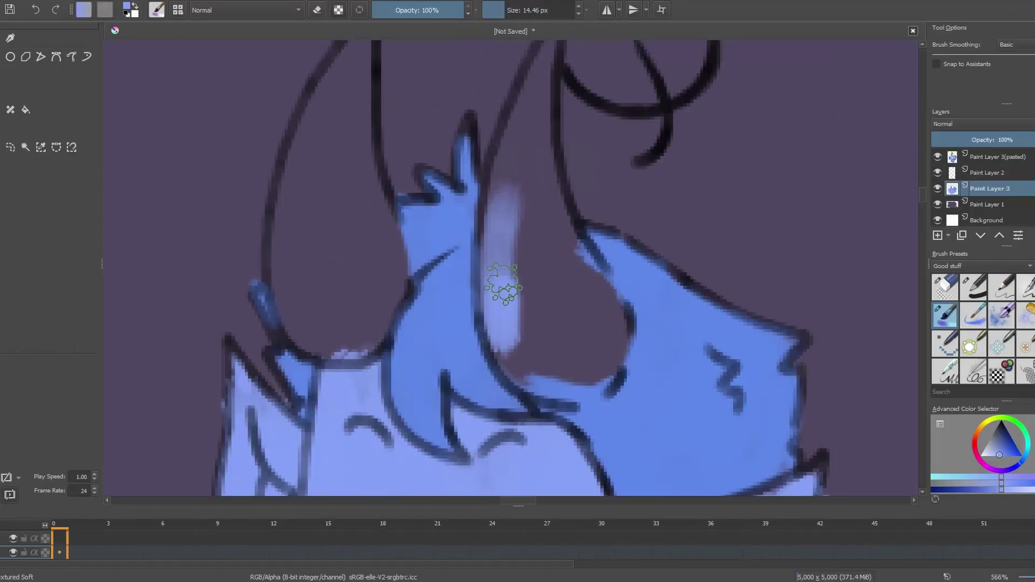
{"action": "mouse_move", "coordinate": [504, 291]}
{"action": "left_mouse_down"}
{"action": "mouse_move", "coordinate": [504, 205]}
{"action": "mouse_move", "coordinate": [513, 358]}
{"action": "mouse_move", "coordinate": [543, 381]}
{"action": "mouse_move", "coordinate": [593, 374]}
{"action": "mouse_move", "coordinate": [611, 324]}
{"action": "mouse_move", "coordinate": [568, 254]}
{"action": "mouse_move", "coordinate": [534, 162]}
{"action": "mouse_move", "coordinate": [554, 334]}
{"action": "mouse_move", "coordinate": [577, 344]}
{"action": "left_mouse_up"}
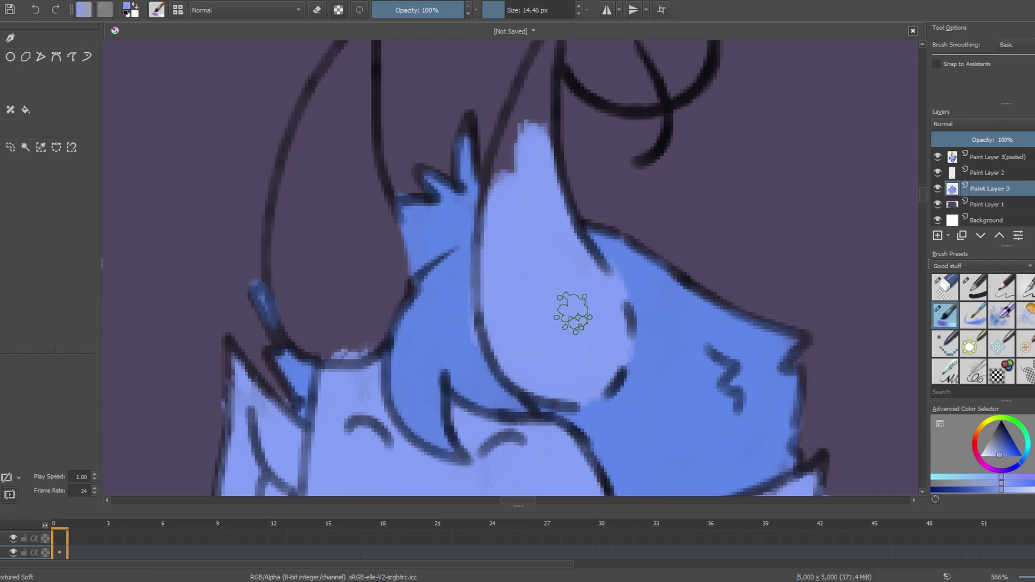
{"action": "scroll", "coordinate": [564, 295], "scroll_direction": "down", "scroll_amount": 5}
{"action": "scroll", "coordinate": [539, 254], "scroll_direction": "up", "scroll_amount": 5}
Fill the top of the head light blue and brush lime green onto the tail tip.
{"action": "mouse_move", "coordinate": [536, 238]}
{"action": "left_mouse_down"}
{"action": "mouse_move", "coordinate": [527, 219]}
{"action": "mouse_move", "coordinate": [509, 299]}
{"action": "left_mouse_up"}
{"action": "scroll", "coordinate": [509, 299], "scroll_direction": "down", "scroll_amount": 2}
{"action": "mouse_move", "coordinate": [547, 162]}
{"action": "left_mouse_down"}
{"action": "mouse_move", "coordinate": [520, 230]}
{"action": "mouse_move", "coordinate": [520, 289]}
{"action": "left_mouse_up"}
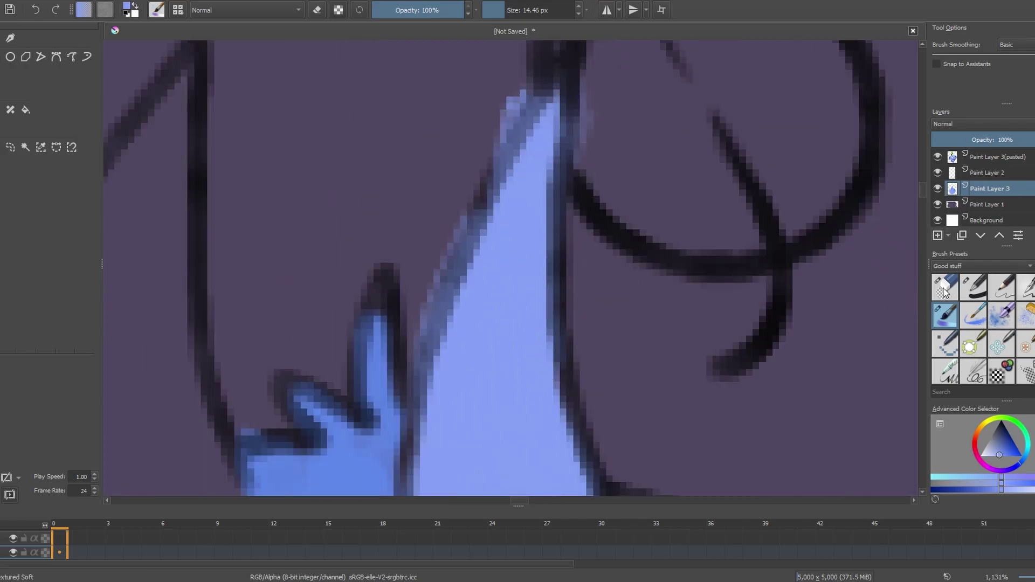
{"action": "scroll", "coordinate": [523, 233], "scroll_direction": "down", "scroll_amount": 5}
{"action": "scroll", "coordinate": [546, 407], "scroll_direction": "up", "scroll_amount": 3}
{"action": "scroll", "coordinate": [562, 451], "scroll_direction": "up", "scroll_amount": 3}
{"action": "scroll", "coordinate": [563, 451], "scroll_direction": "up", "scroll_amount": 2}
{"action": "mouse_move", "coordinate": [545, 437]}
{"action": "left_mouse_down"}
{"action": "mouse_move", "coordinate": [523, 335]}
{"action": "mouse_move", "coordinate": [396, 334]}
{"action": "mouse_move", "coordinate": [342, 231]}
{"action": "mouse_move", "coordinate": [261, 138]}
{"action": "left_mouse_up"}
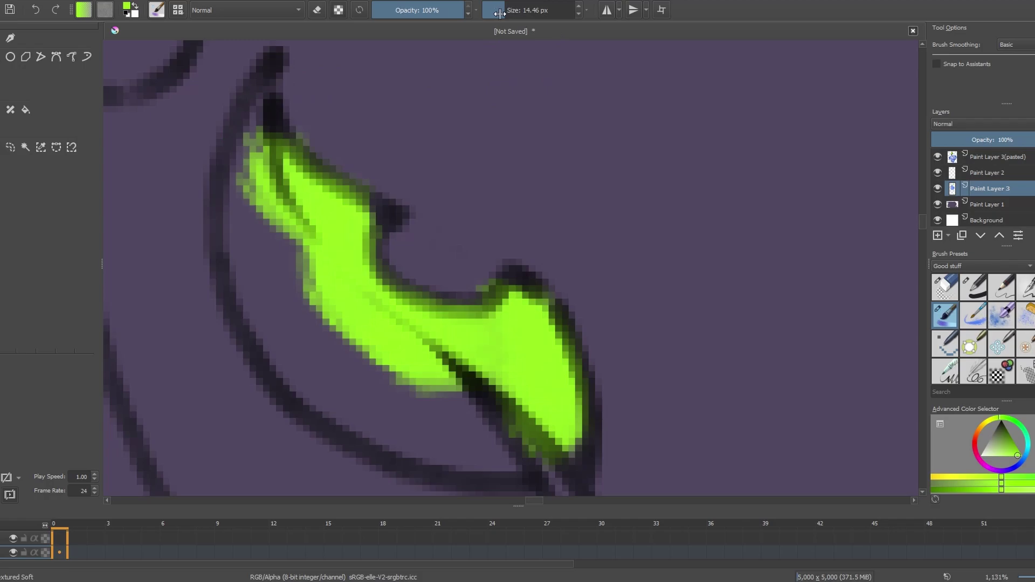
Fill the rest of the tail tip with lime green.
{"action": "left_click_drag", "start_coordinate": [264, 98], "coordinate": [250, 229]}
{"action": "left_click_drag", "start_coordinate": [521, 9], "coordinate": [527, 10]}
{"action": "mouse_move", "coordinate": [300, 220]}
{"action": "left_mouse_down"}
{"action": "mouse_move", "coordinate": [277, 301]}
{"action": "mouse_move", "coordinate": [289, 346]}
{"action": "mouse_move", "coordinate": [431, 410]}
{"action": "left_mouse_up"}
{"action": "scroll", "coordinate": [434, 411], "scroll_direction": "down", "scroll_amount": 5}
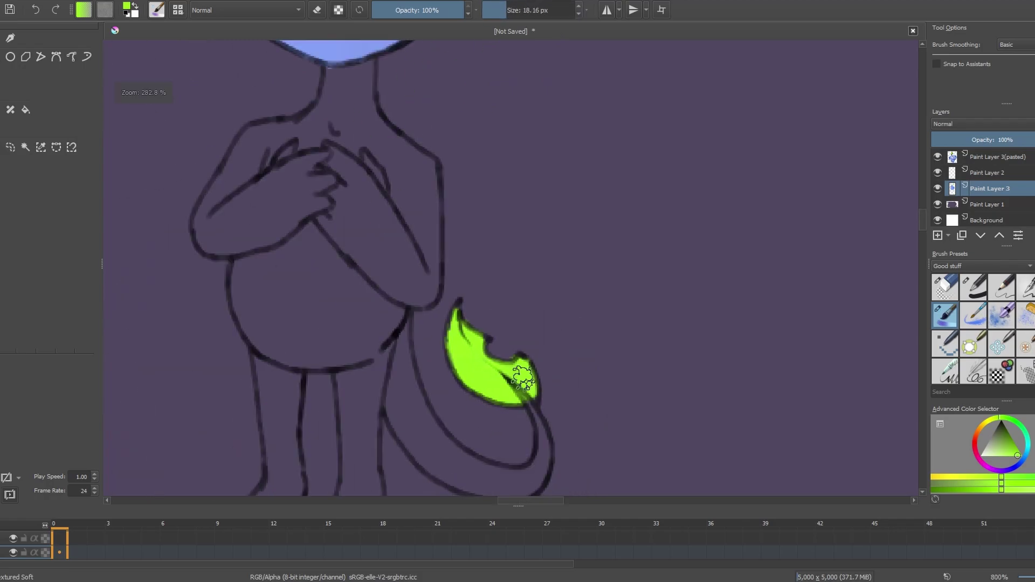
{"action": "scroll", "coordinate": [434, 411], "scroll_direction": "down", "scroll_amount": 3}
Paint the character's neck light blue and return to Paint Layer 2.
{"action": "left_click", "coordinate": [428, 115], "text": "ctrl"}
{"action": "scroll", "coordinate": [399, 232], "scroll_direction": "up", "scroll_amount": 5}
{"action": "scroll", "coordinate": [399, 232], "scroll_direction": "up", "scroll_amount": 2}
{"action": "mouse_move", "coordinate": [399, 366]}
{"action": "left_mouse_down"}
{"action": "mouse_move", "coordinate": [399, 238]}
{"action": "mouse_move", "coordinate": [405, 347]}
{"action": "mouse_move", "coordinate": [444, 296]}
{"action": "mouse_move", "coordinate": [490, 387]}
{"action": "mouse_move", "coordinate": [474, 423]}
{"action": "mouse_move", "coordinate": [410, 402]}
{"action": "left_mouse_up"}
{"action": "scroll", "coordinate": [520, 289], "scroll_direction": "down", "scroll_amount": 4}
{"action": "scroll", "coordinate": [492, 262], "scroll_direction": "up", "scroll_amount": 2}
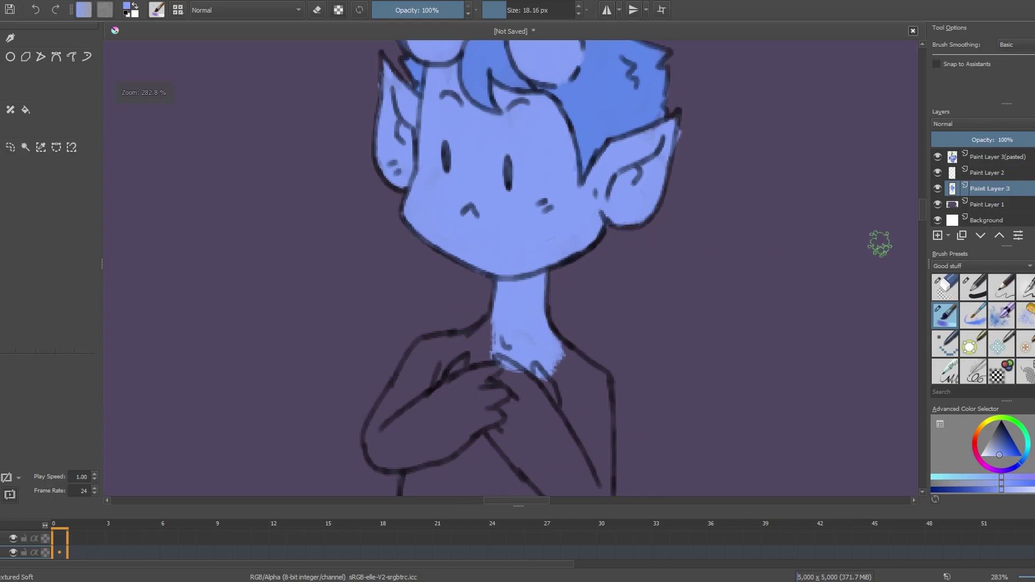
{"action": "left_click", "coordinate": [1002, 172]}
Reset to black and draw the curved strap line and darker right neck outline.
{"action": "key", "text": "d"}
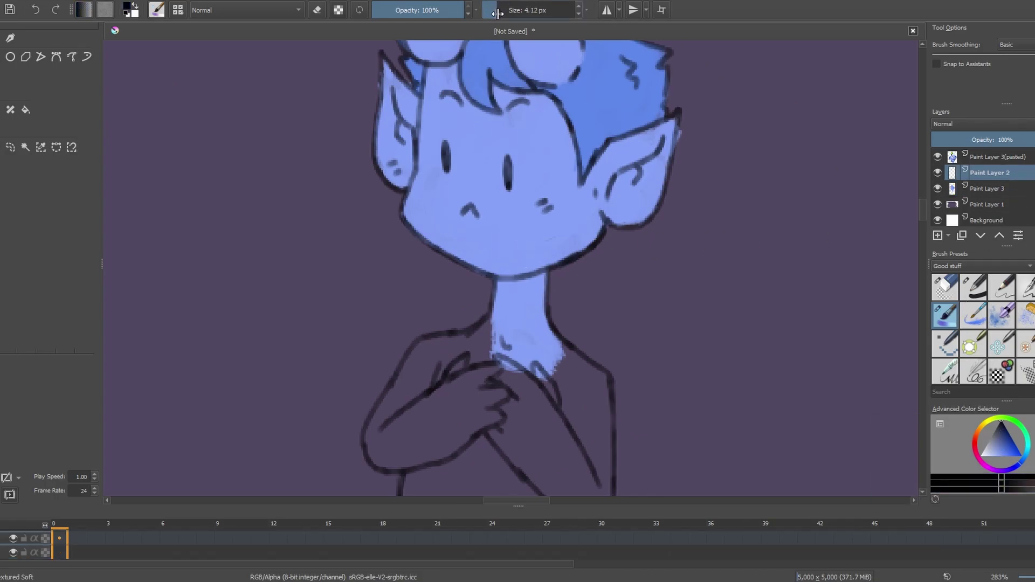
{"action": "scroll", "coordinate": [507, 259], "scroll_direction": "down", "scroll_amount": 3}
{"action": "scroll", "coordinate": [507, 232], "scroll_direction": "up", "scroll_amount": 6}
{"action": "scroll", "coordinate": [490, 281], "scroll_direction": "up", "scroll_amount": 2}
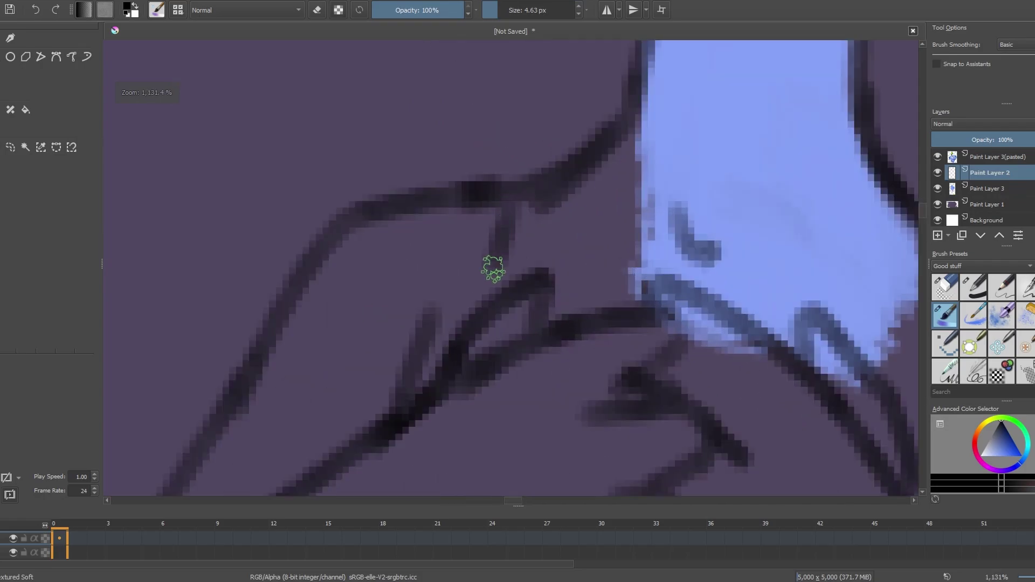
{"action": "scroll", "coordinate": [555, 307], "scroll_direction": "down", "scroll_amount": 3}
{"action": "scroll", "coordinate": [666, 180], "scroll_direction": "up", "scroll_amount": 3}
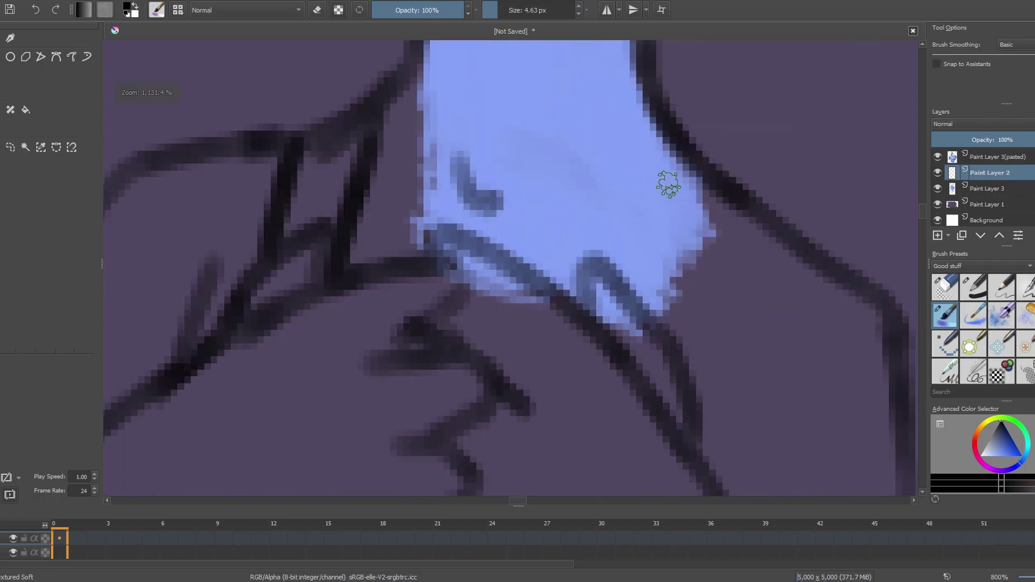
{"action": "scroll", "coordinate": [616, 297], "scroll_direction": "down", "scroll_amount": 3}
{"action": "scroll", "coordinate": [663, 351], "scroll_direction": "down", "scroll_amount": 2}
{"action": "scroll", "coordinate": [616, 296], "scroll_direction": "up", "scroll_amount": 2}
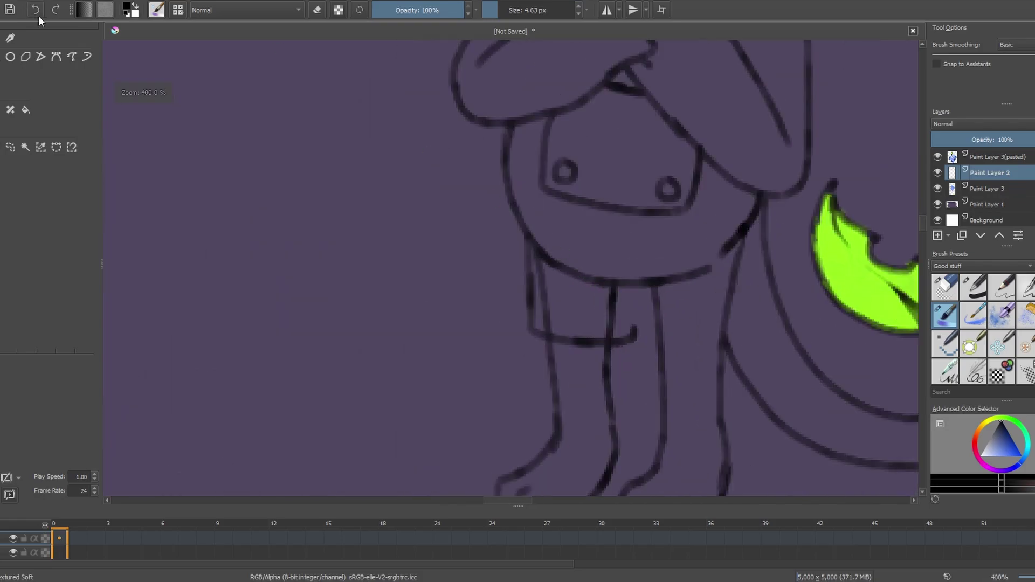
{"action": "scroll", "coordinate": [625, 273], "scroll_direction": "up", "scroll_amount": 2}
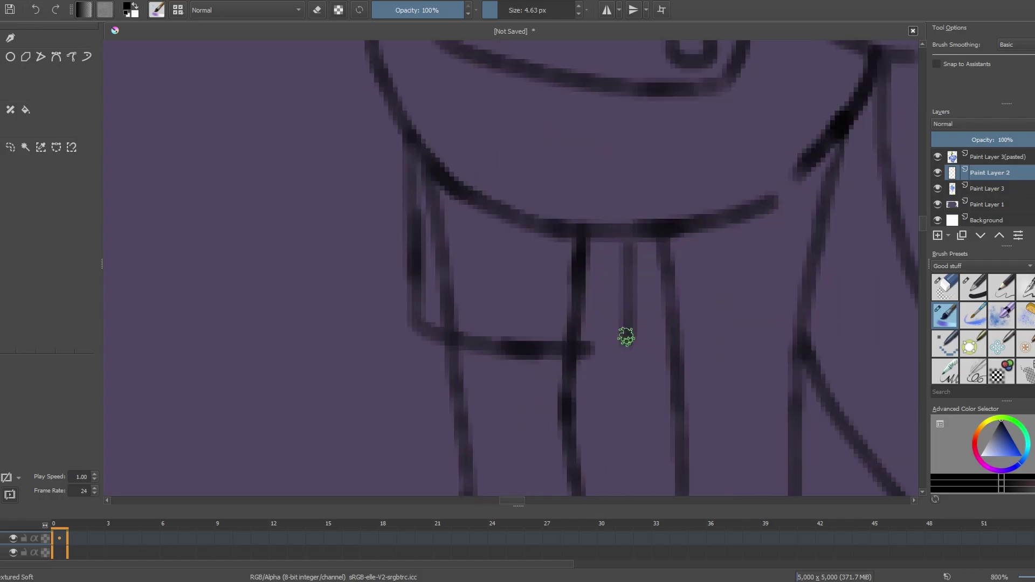
{"action": "mouse_move", "coordinate": [626, 334]}
{"action": "left_mouse_down"}
{"action": "mouse_move", "coordinate": [720, 397]}
{"action": "mouse_move", "coordinate": [801, 378]}
{"action": "left_mouse_up"}
{"action": "scroll", "coordinate": [821, 364], "scroll_direction": "down", "scroll_amount": 1}
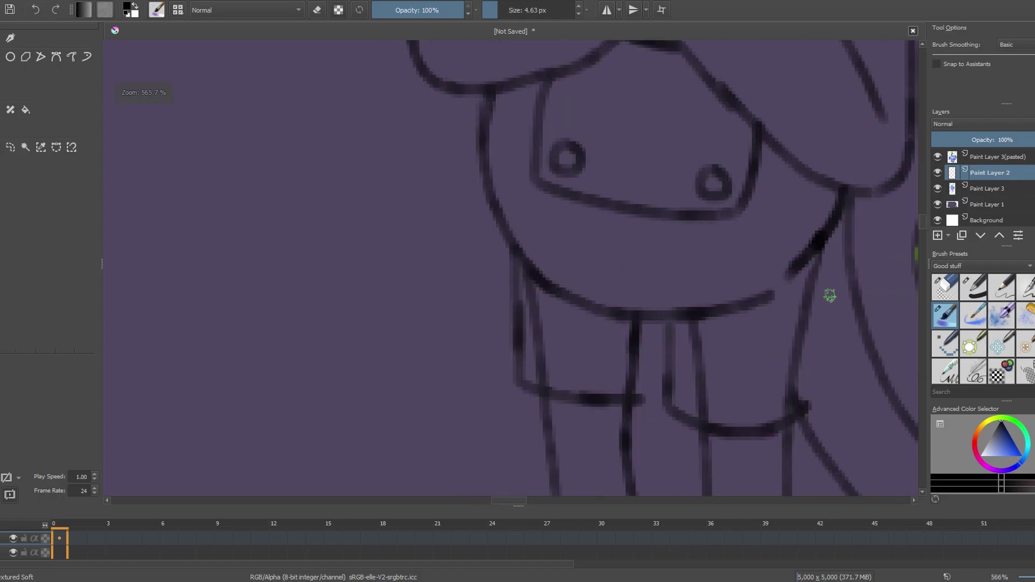
{"action": "left_click_drag", "start_coordinate": [796, 435], "coordinate": [824, 213]}
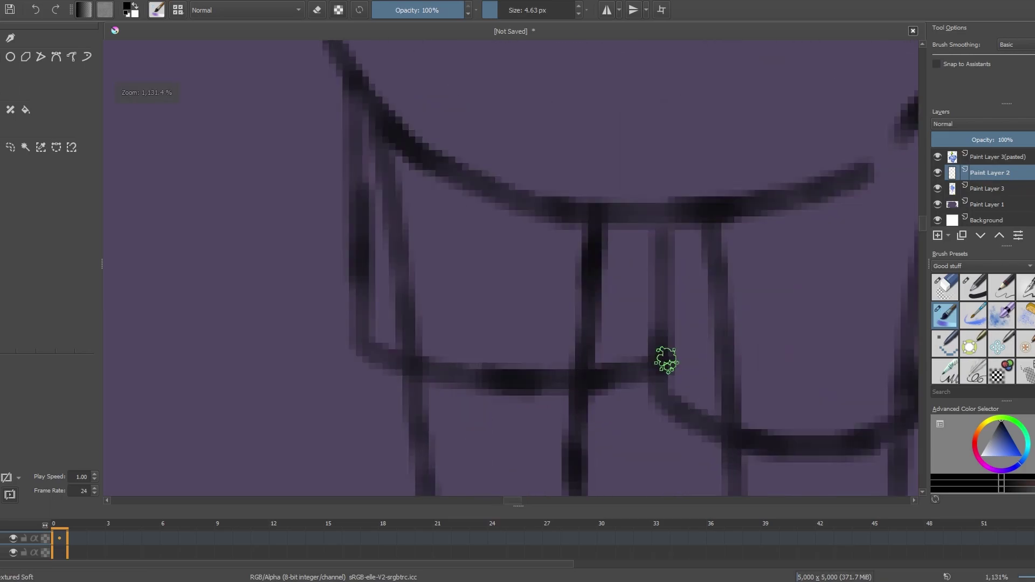
{"action": "scroll", "coordinate": [624, 293], "scroll_direction": "down", "scroll_amount": 2}
{"action": "scroll", "coordinate": [624, 293], "scroll_direction": "down", "scroll_amount": 2}
Paint the neck's left edge and the lower arm and elbow light blue on Paint Layer 3.
{"action": "scroll", "coordinate": [584, 151], "scroll_direction": "up", "scroll_amount": 3}
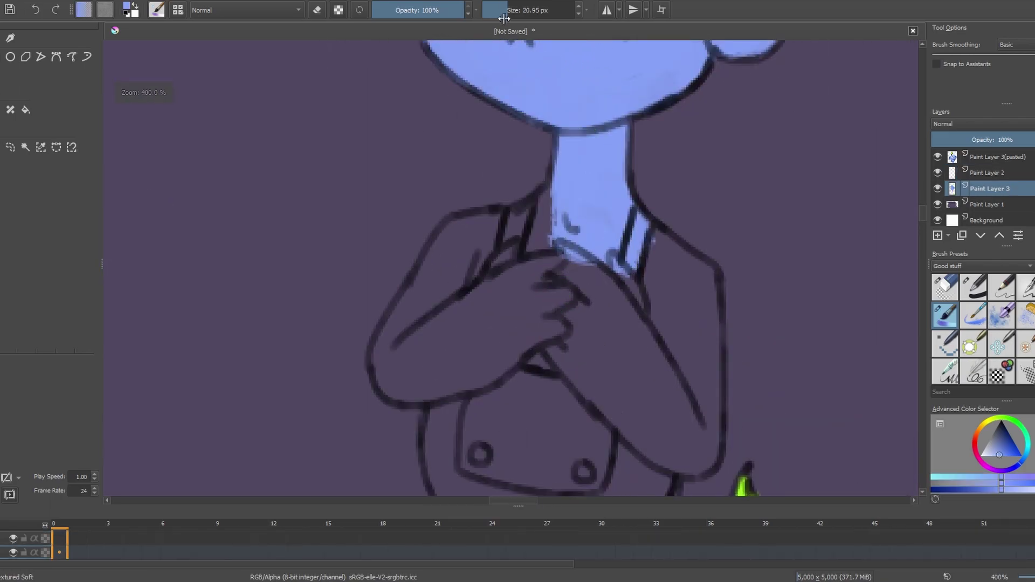
{"action": "scroll", "coordinate": [540, 232], "scroll_direction": "up", "scroll_amount": 2}
{"action": "mouse_move", "coordinate": [539, 231]}
{"action": "left_mouse_down"}
{"action": "mouse_move", "coordinate": [539, 294]}
{"action": "mouse_move", "coordinate": [539, 197]}
{"action": "mouse_move", "coordinate": [539, 296]}
{"action": "mouse_move", "coordinate": [479, 386]}
{"action": "mouse_move", "coordinate": [519, 312]}
{"action": "mouse_move", "coordinate": [490, 277]}
{"action": "mouse_move", "coordinate": [501, 296]}
{"action": "mouse_move", "coordinate": [448, 414]}
{"action": "mouse_move", "coordinate": [642, 356]}
{"action": "mouse_move", "coordinate": [628, 307]}
{"action": "left_mouse_up"}
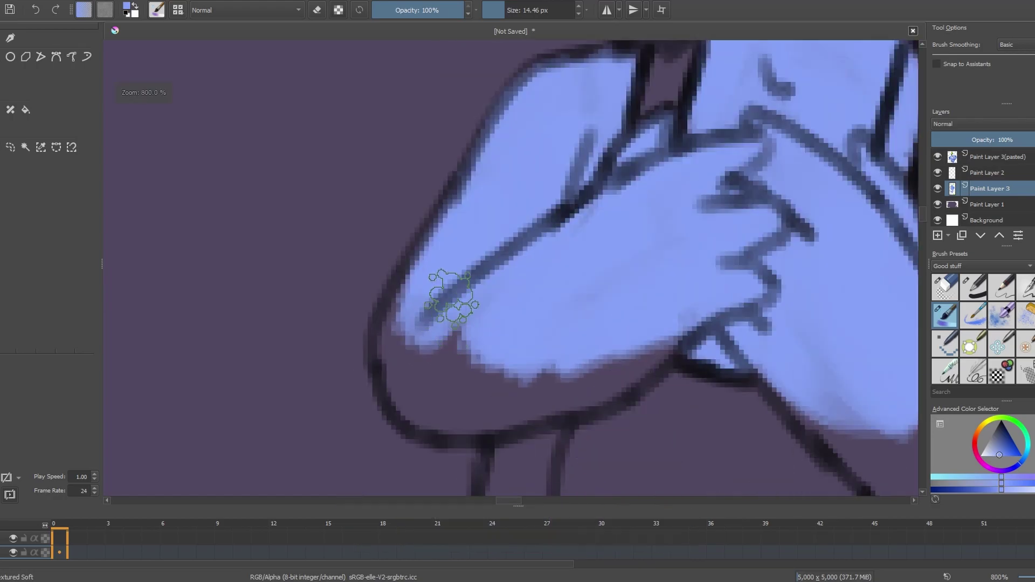
{"action": "mouse_move", "coordinate": [400, 356]}
{"action": "left_mouse_down"}
{"action": "mouse_move", "coordinate": [416, 394]}
{"action": "mouse_move", "coordinate": [590, 358]}
{"action": "mouse_move", "coordinate": [578, 347]}
{"action": "mouse_move", "coordinate": [431, 376]}
{"action": "left_mouse_up"}
{"action": "scroll", "coordinate": [431, 375], "scroll_direction": "down", "scroll_amount": 5}
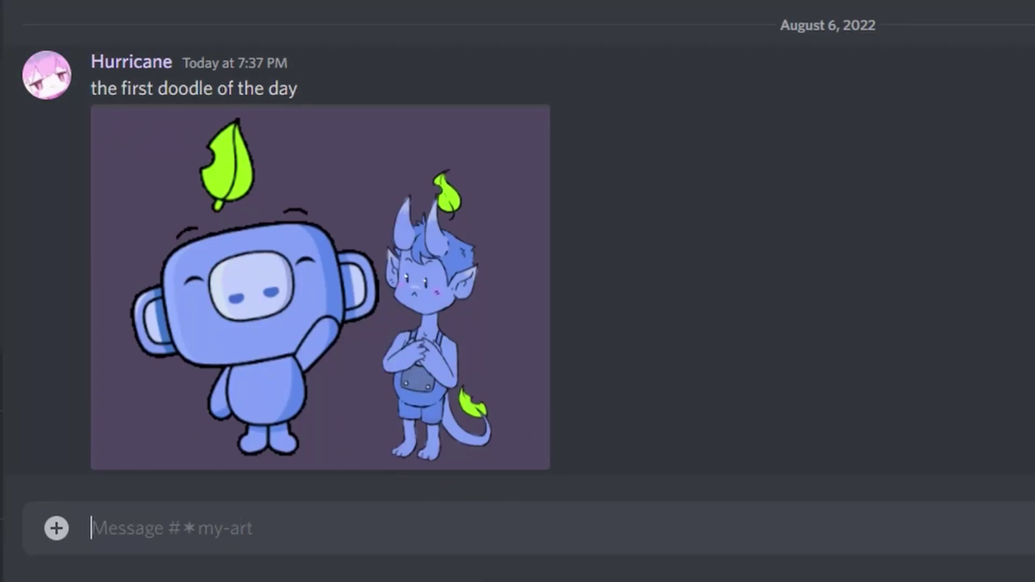
Edit the last Discord message so 'day' becomes 'stream' in the caption.
{"action": "key", "text": "Up"}
{"action": "key", "text": "BackSpace"}
{"action": "key", "text": "BackSpace"}
{"action": "type", "text": "stream"}
{"action": "key", "text": "Return"}
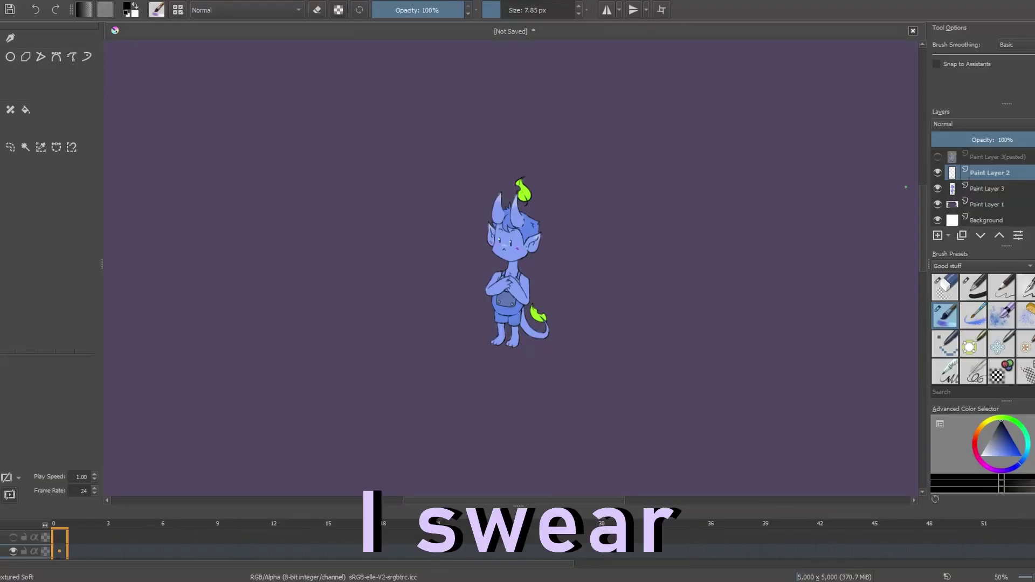
Hand-letter 'mo' and the last letter of 'Your mom' on the canvas.
{"action": "scroll", "coordinate": [443, 332], "scroll_direction": "up", "scroll_amount": 2}
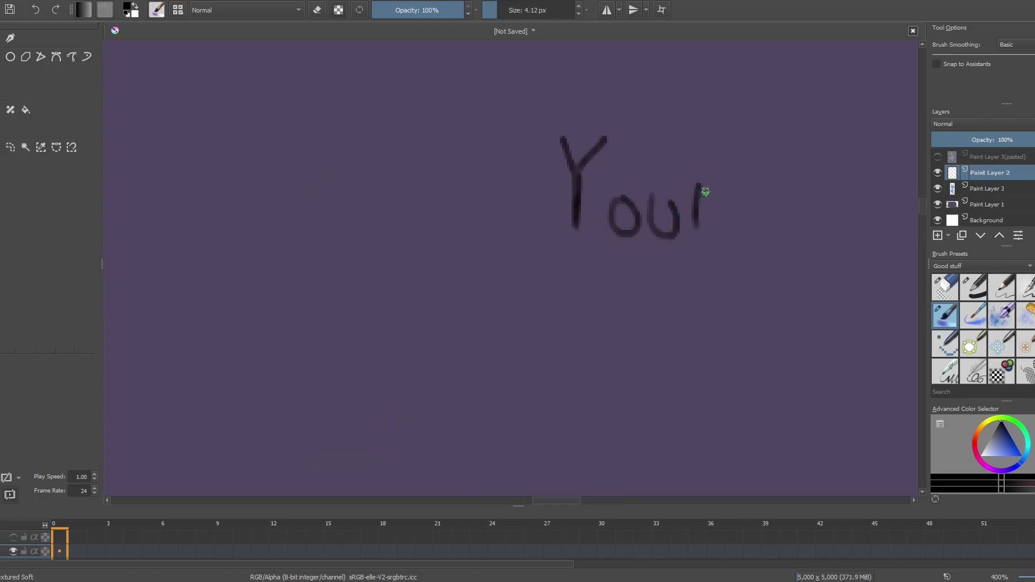
{"action": "scroll", "coordinate": [712, 189], "scroll_direction": "down", "scroll_amount": 5}
{"action": "scroll", "coordinate": [671, 271], "scroll_direction": "up", "scroll_amount": 5}
{"action": "left_click_drag", "start_coordinate": [651, 263], "coordinate": [671, 270]}
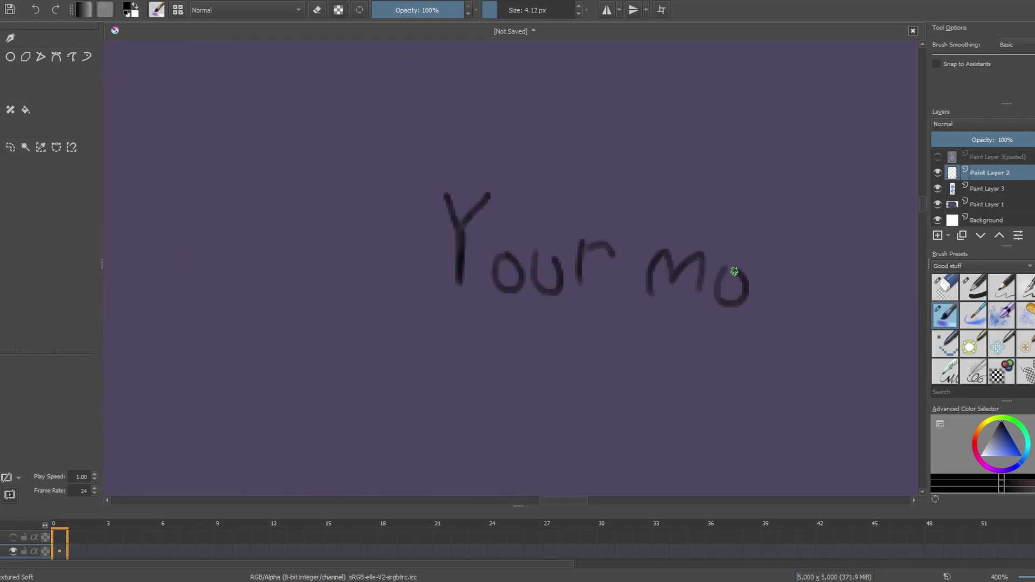
{"action": "left_click_drag", "start_coordinate": [769, 290], "coordinate": [796, 302]}
{"action": "scroll", "coordinate": [719, 242], "scroll_direction": "down", "scroll_amount": 4}
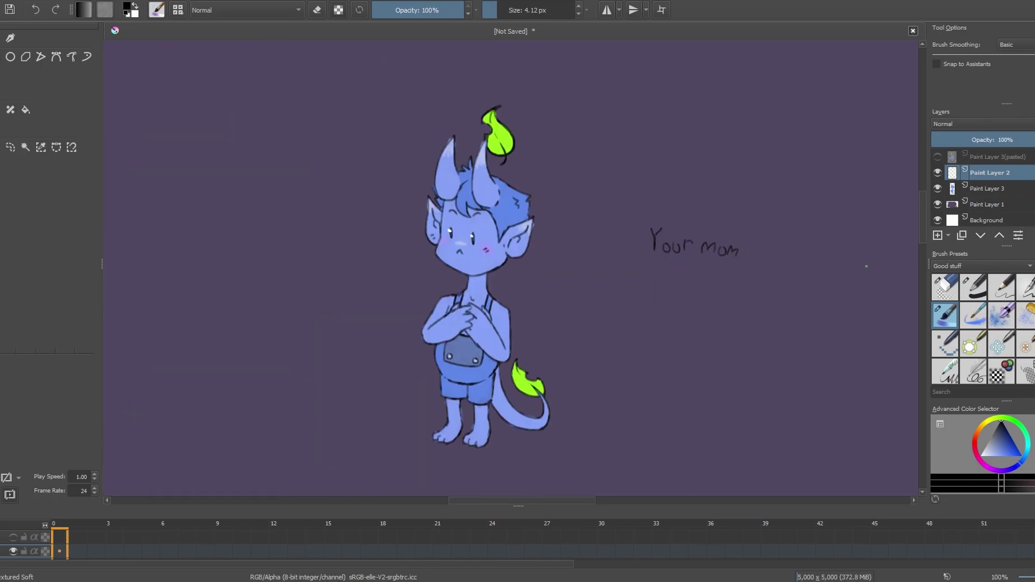
Switch the brush to erasing and back to the paint brush.
{"action": "scroll", "coordinate": [747, 250], "scroll_direction": "up", "scroll_amount": 1}
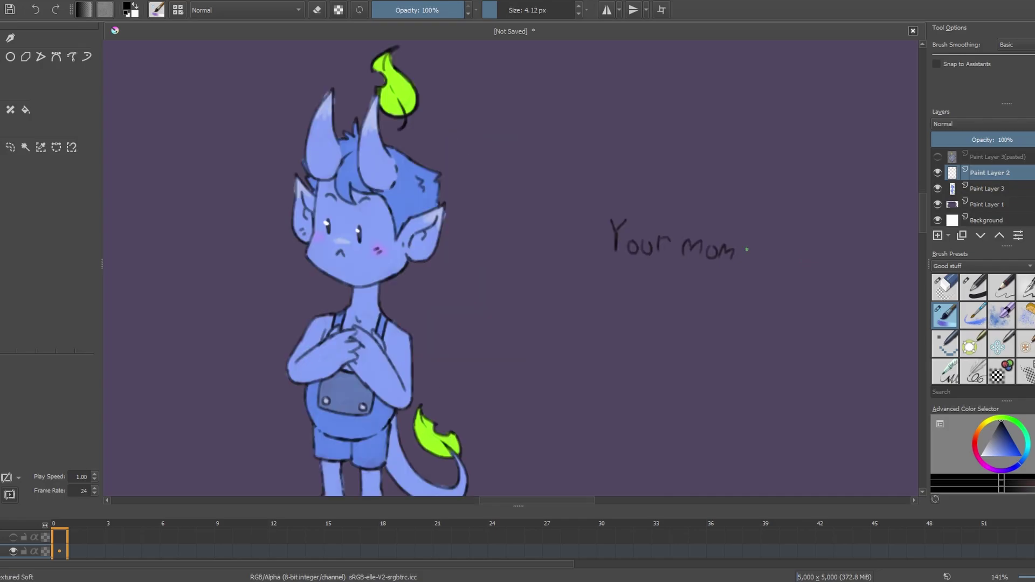
{"action": "scroll", "coordinate": [743, 241], "scroll_direction": "up", "scroll_amount": 1}
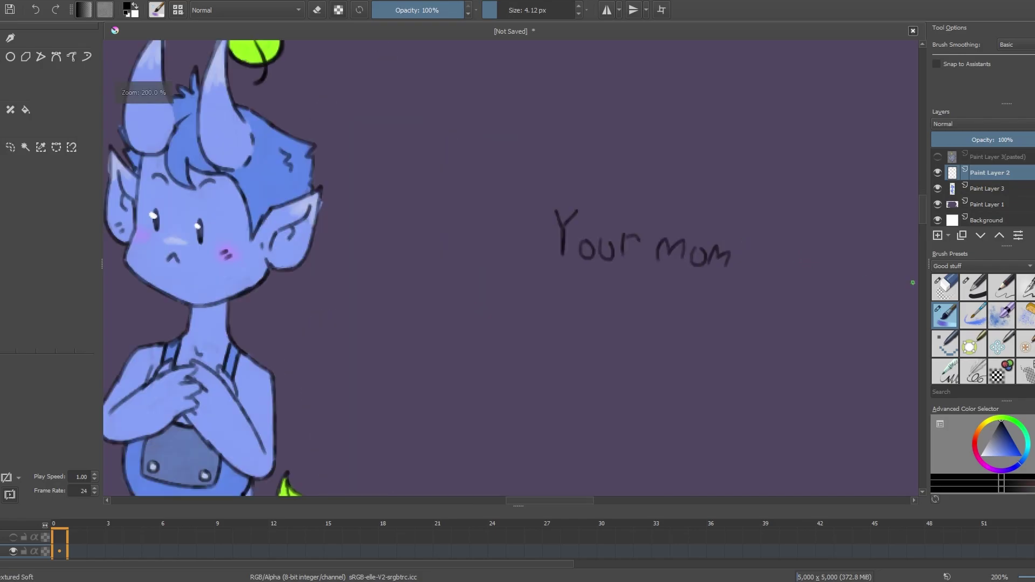
{"action": "left_click", "coordinate": [945, 291]}
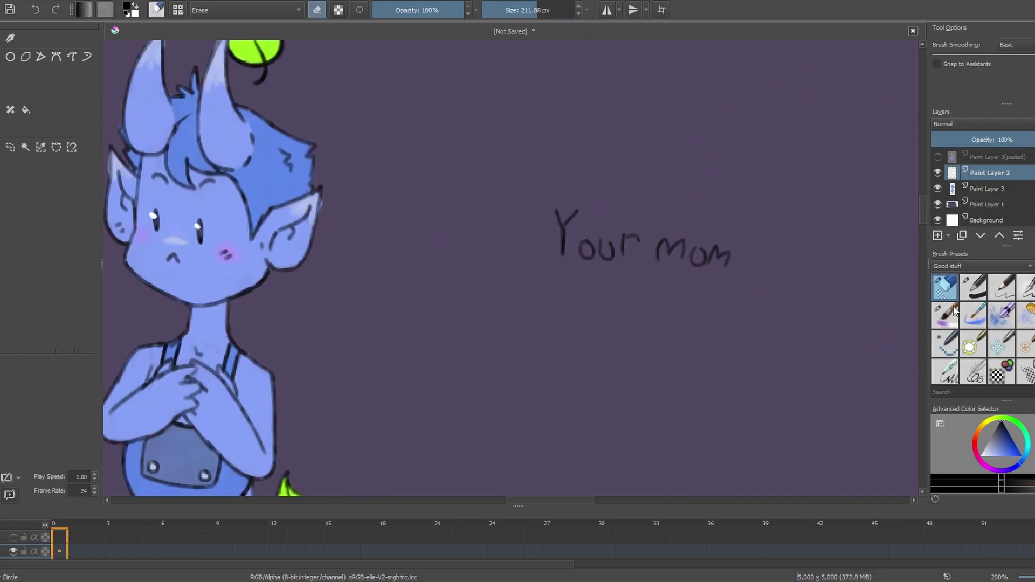
{"action": "left_click", "coordinate": [944, 316]}
{"action": "scroll", "coordinate": [504, 254], "scroll_direction": "down", "scroll_amount": 2}
{"action": "scroll", "coordinate": [305, 243], "scroll_direction": "up", "scroll_amount": 4}
{"action": "scroll", "coordinate": [305, 243], "scroll_direction": "down", "scroll_amount": 1}
{"action": "scroll", "coordinate": [555, 140], "scroll_direction": "up", "scroll_amount": 2}
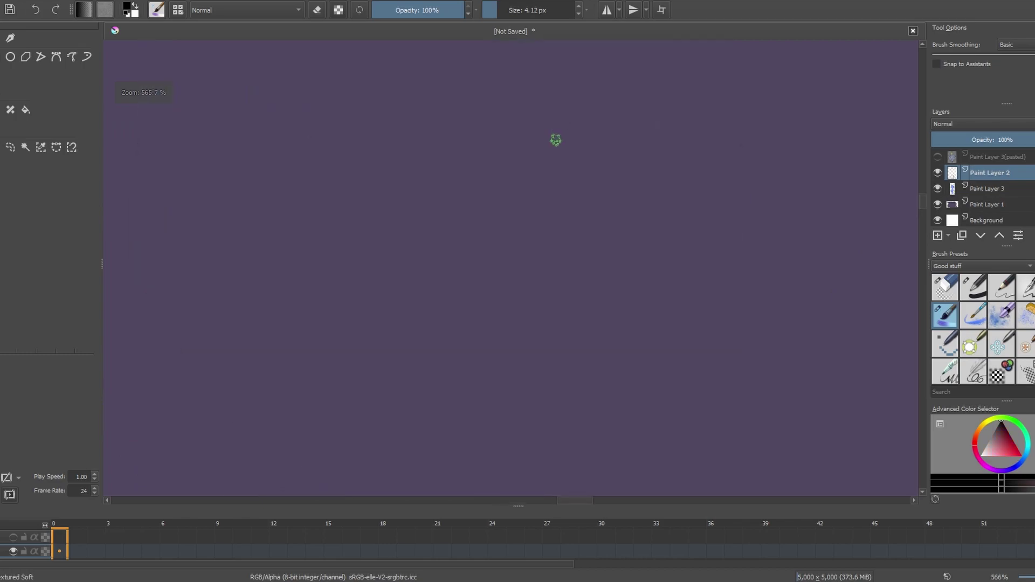
{"action": "scroll", "coordinate": [550, 148], "scroll_direction": "down", "scroll_amount": 5}
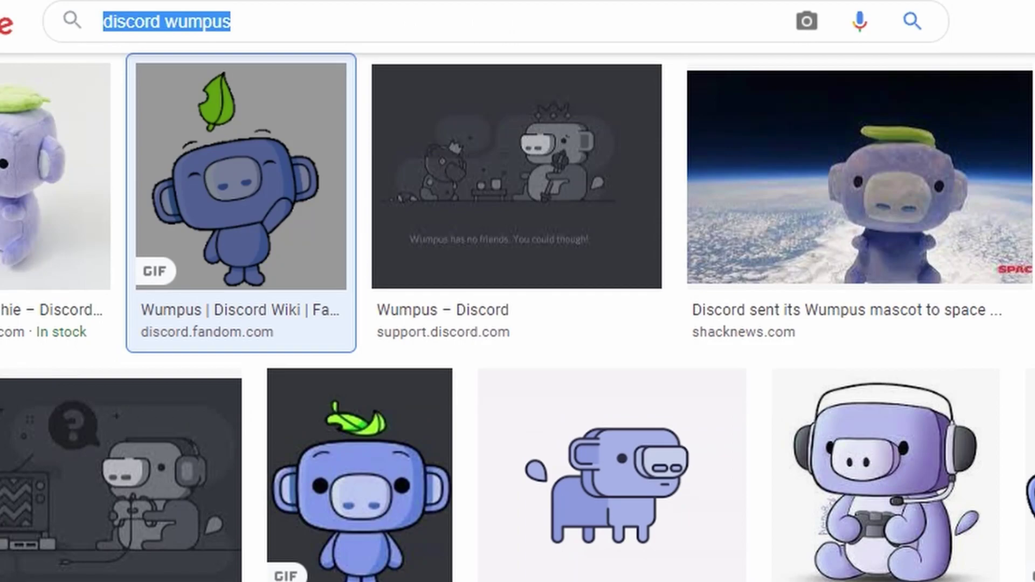
Search Google Images for 'goku'.
{"action": "key", "text": "BackSpace"}
{"action": "type", "text": "goku"}
{"action": "key", "text": "Return"}
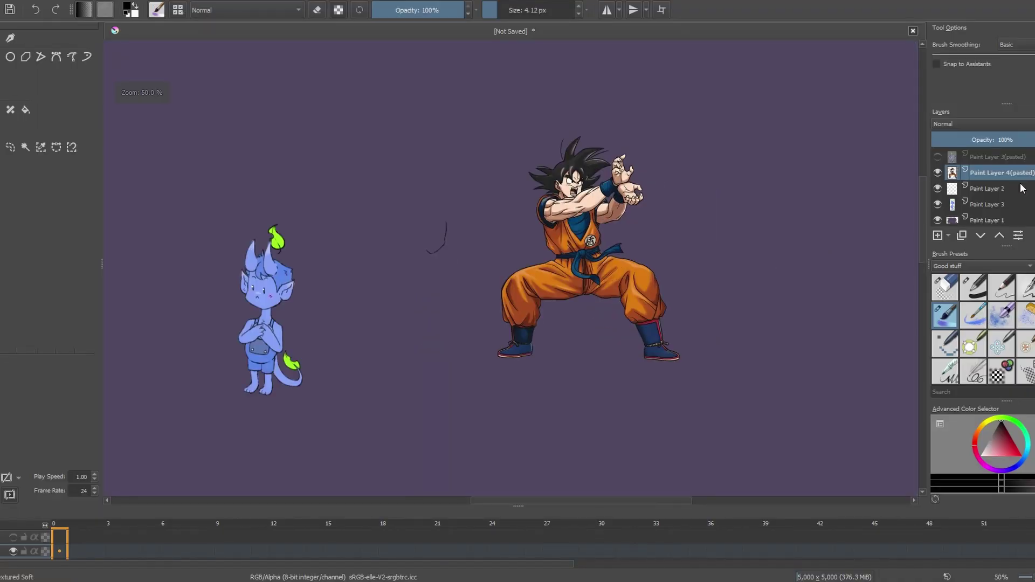
Erase the stray stroke on Paint Layer 2, then return to the sketching brush.
{"action": "left_click", "coordinate": [1020, 187]}
{"action": "left_click", "coordinate": [945, 288]}
{"action": "scroll", "coordinate": [461, 247], "scroll_direction": "up", "scroll_amount": 4}
{"action": "left_click_drag", "start_coordinate": [450, 231], "coordinate": [377, 238]}
{"action": "scroll", "coordinate": [607, 233], "scroll_direction": "down", "scroll_amount": 2}
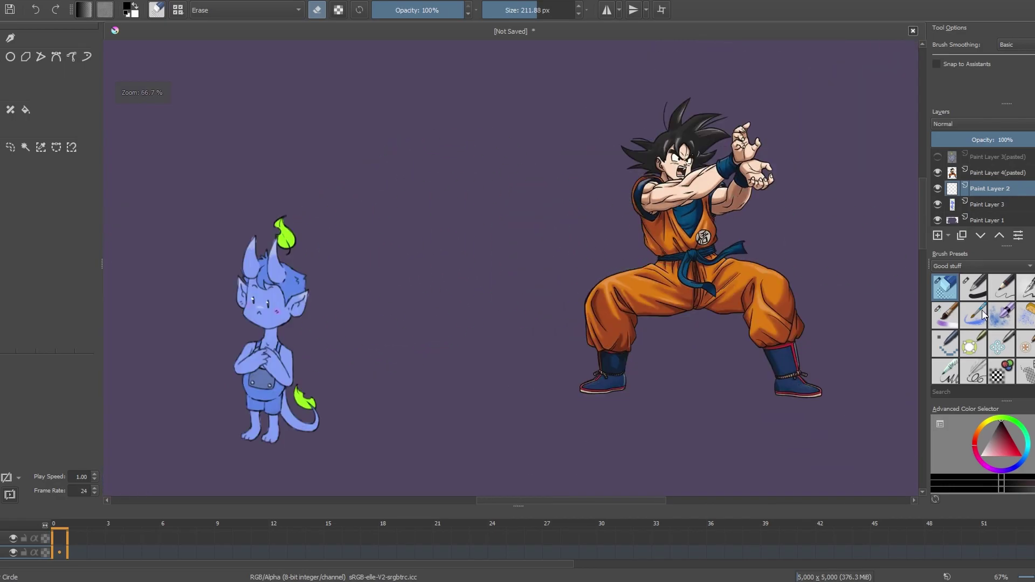
{"action": "left_click", "coordinate": [945, 316]}
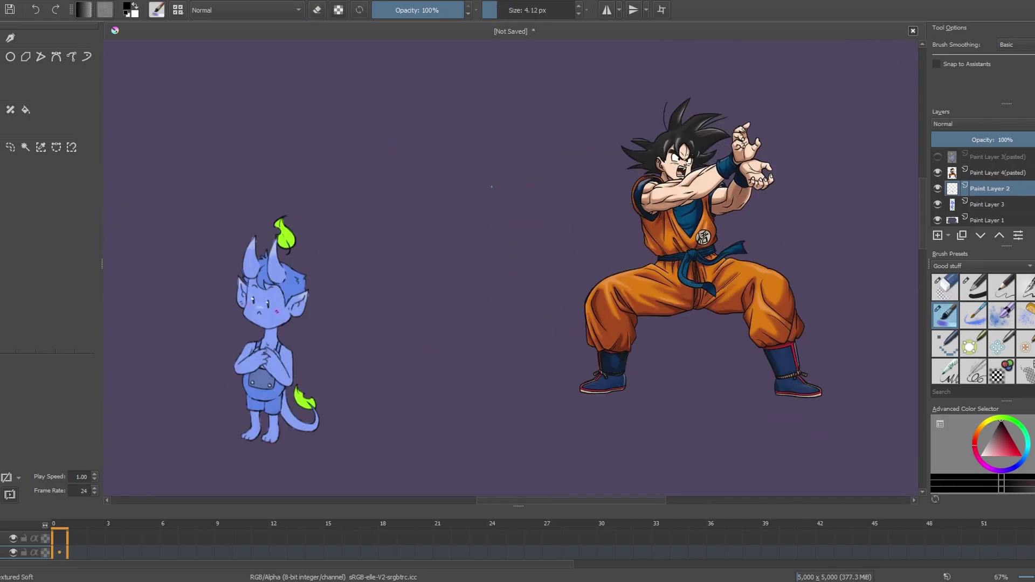
Move the pasted Goku layer to the left side of the canvas.
{"action": "scroll", "coordinate": [427, 203], "scroll_direction": "up", "scroll_amount": 2}
{"action": "scroll", "coordinate": [411, 187], "scroll_direction": "down", "scroll_amount": 2}
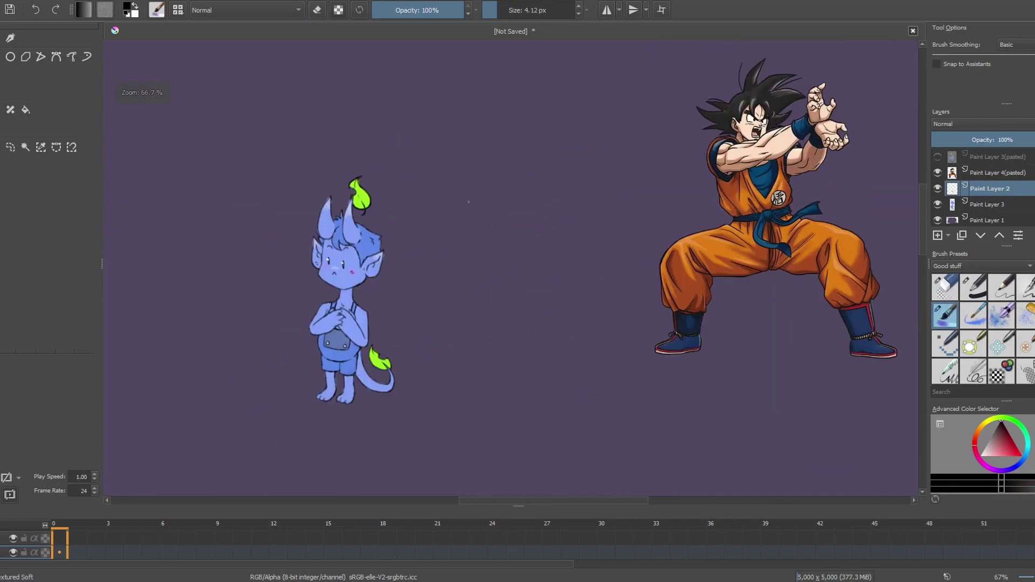
{"action": "scroll", "coordinate": [491, 200], "scroll_direction": "down", "scroll_amount": 1}
{"action": "key", "text": "Page_Up"}
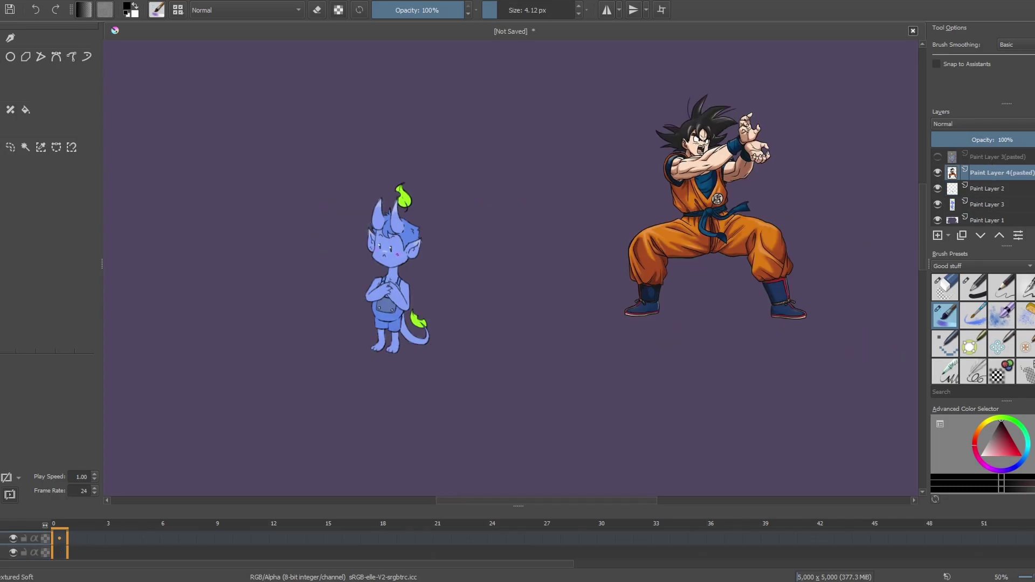
{"action": "left_click_drag", "start_coordinate": [717, 216], "coordinate": [212, 249]}
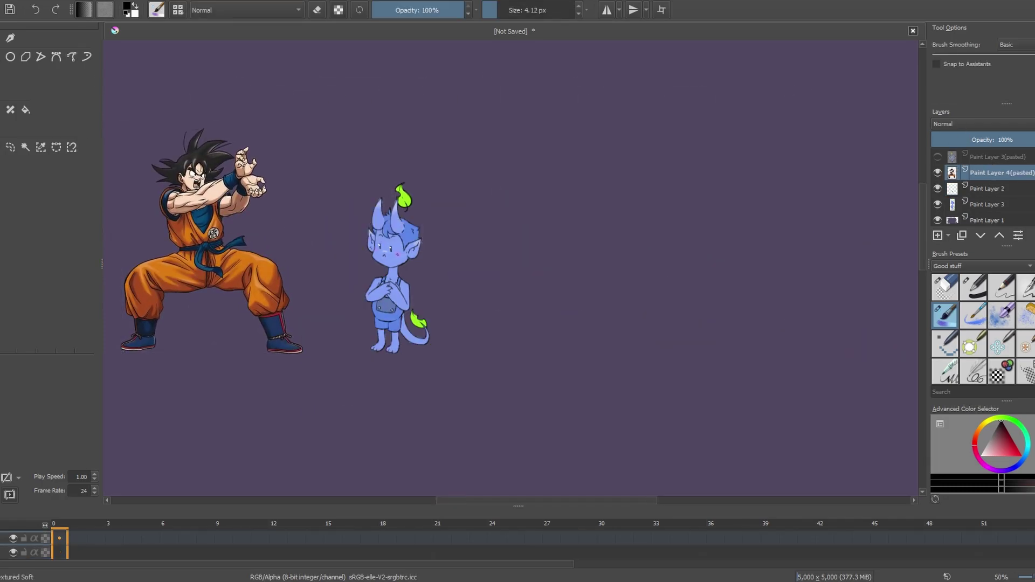
{"action": "scroll", "coordinate": [518, 270], "scroll_direction": "down", "scroll_amount": 1}
{"action": "scroll", "coordinate": [517, 270], "scroll_direction": "up", "scroll_amount": 2}
{"action": "scroll", "coordinate": [353, 265], "scroll_direction": "up", "scroll_amount": 1}
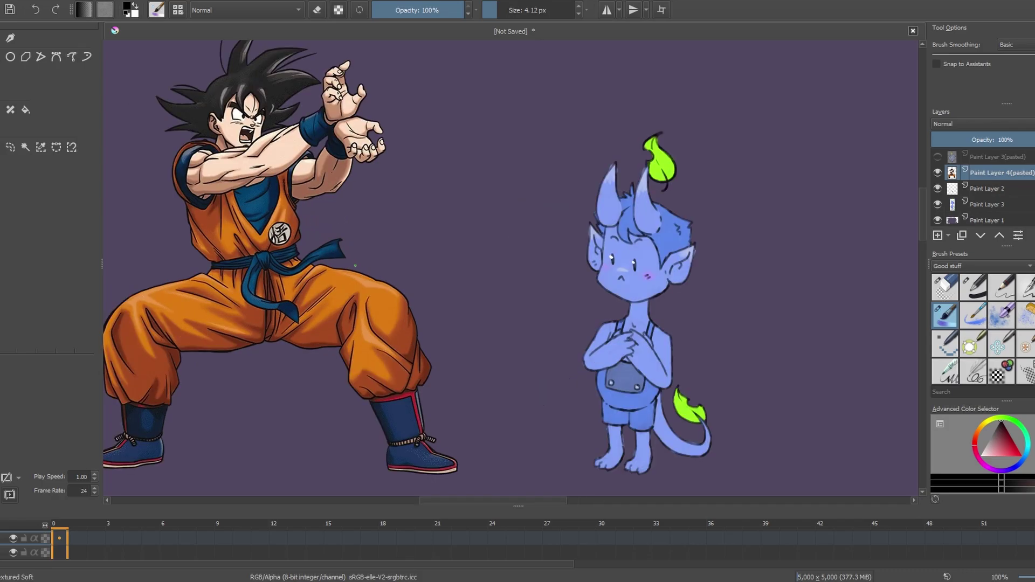
{"action": "scroll", "coordinate": [483, 282], "scroll_direction": "down", "scroll_amount": 1}
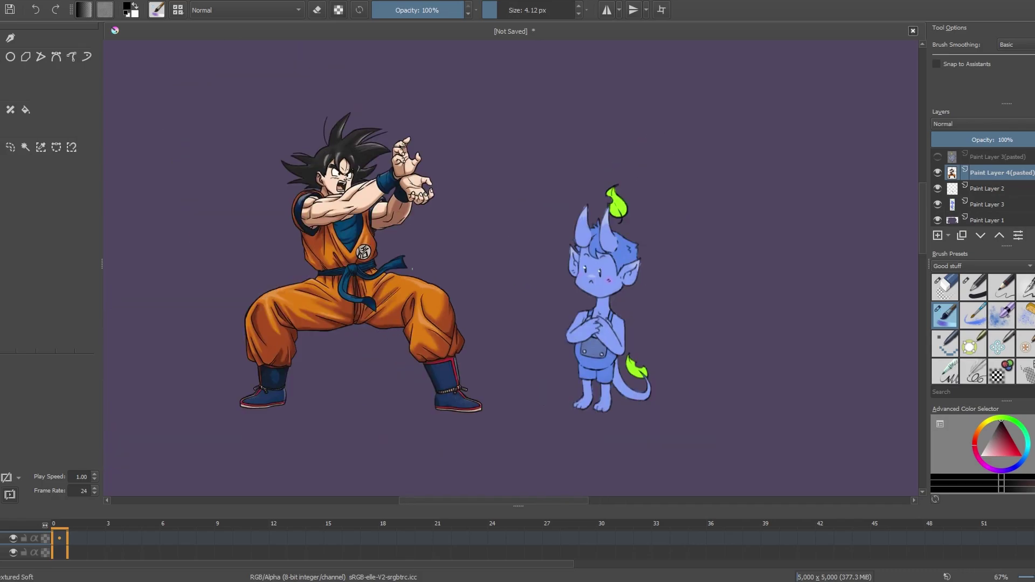
Make Paint Layer 2 active again for sketching.
{"action": "left_click", "coordinate": [983, 187]}
{"action": "scroll", "coordinate": [416, 242], "scroll_direction": "down", "scroll_amount": 2}
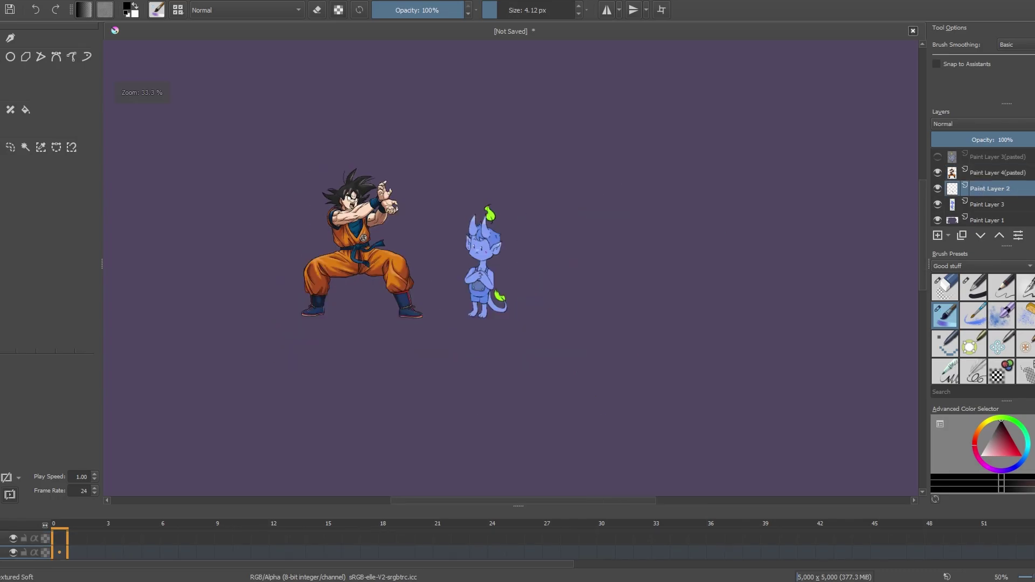
{"action": "scroll", "coordinate": [417, 242], "scroll_direction": "down", "scroll_amount": 1}
{"action": "scroll", "coordinate": [526, 240], "scroll_direction": "up", "scroll_amount": 1}
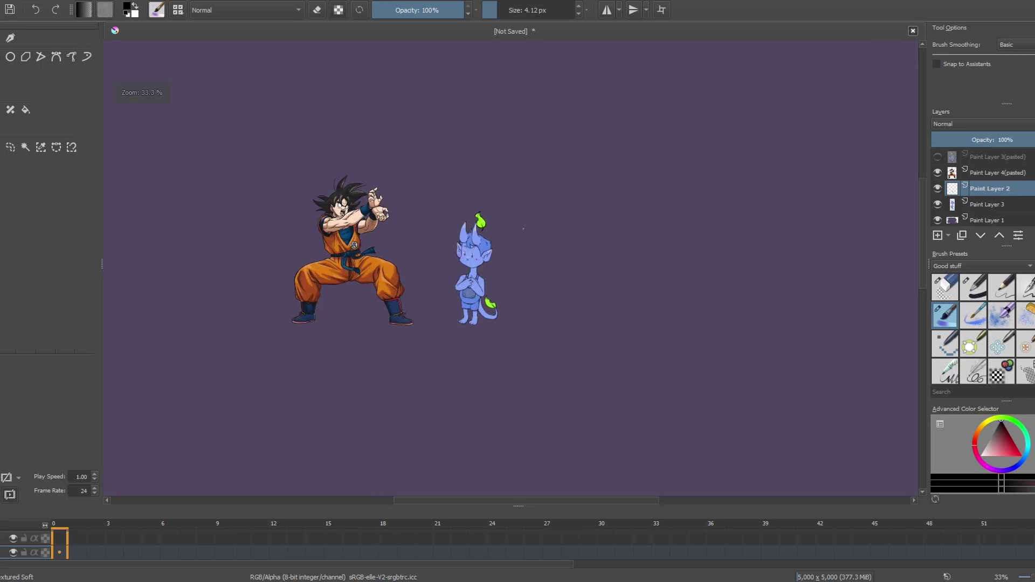
{"action": "scroll", "coordinate": [516, 221], "scroll_direction": "up", "scroll_amount": 1}
{"action": "scroll", "coordinate": [485, 258], "scroll_direction": "down", "scroll_amount": 2}
{"action": "scroll", "coordinate": [469, 292], "scroll_direction": "up", "scroll_amount": 1}
Add a short dark stroke to the sketch on Paint Layer 2.
{"action": "scroll", "coordinate": [458, 311], "scroll_direction": "down", "scroll_amount": 1}
{"action": "scroll", "coordinate": [507, 283], "scroll_direction": "up", "scroll_amount": 7}
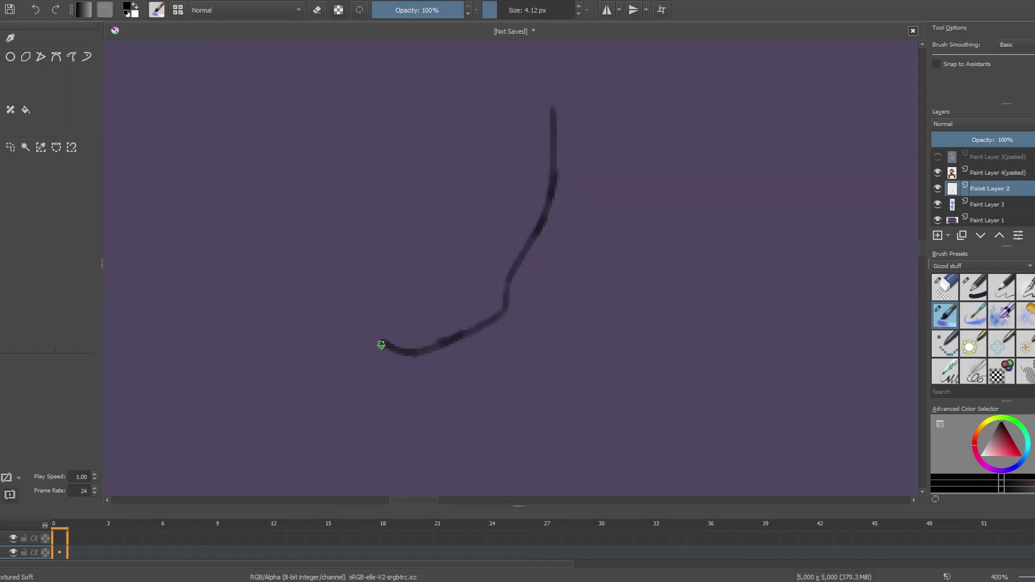
{"action": "scroll", "coordinate": [451, 167], "scroll_direction": "down", "scroll_amount": 1}
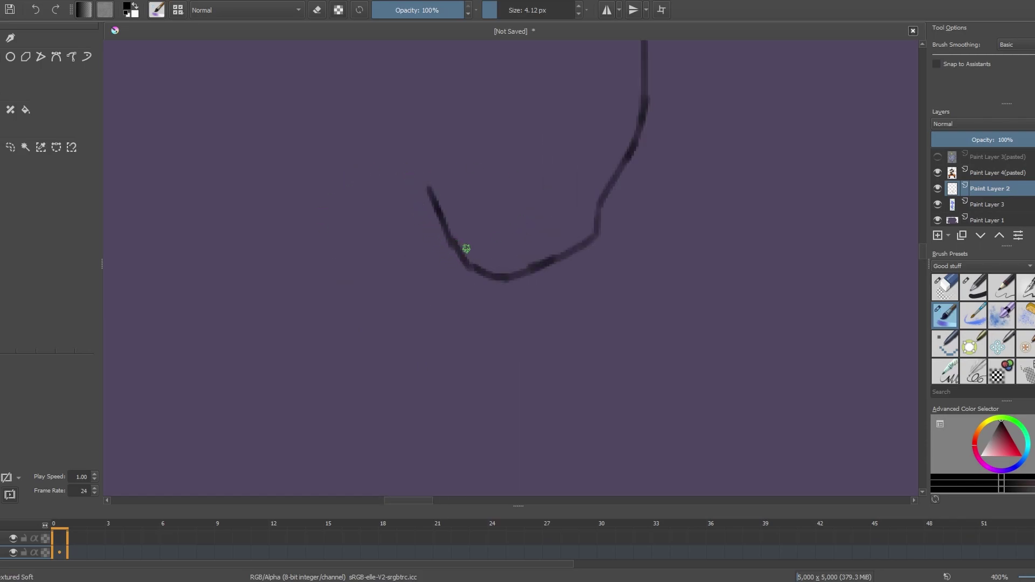
{"action": "scroll", "coordinate": [485, 259], "scroll_direction": "down", "scroll_amount": 1}
{"action": "scroll", "coordinate": [475, 248], "scroll_direction": "up", "scroll_amount": 1}
{"action": "left_click_drag", "start_coordinate": [493, 222], "coordinate": [467, 243]}
Draw two strokes branching off the curve's left corner.
{"action": "scroll", "coordinate": [512, 253], "scroll_direction": "down", "scroll_amount": 1}
{"action": "scroll", "coordinate": [543, 254], "scroll_direction": "up", "scroll_amount": 1}
{"action": "scroll", "coordinate": [509, 260], "scroll_direction": "down", "scroll_amount": 2}
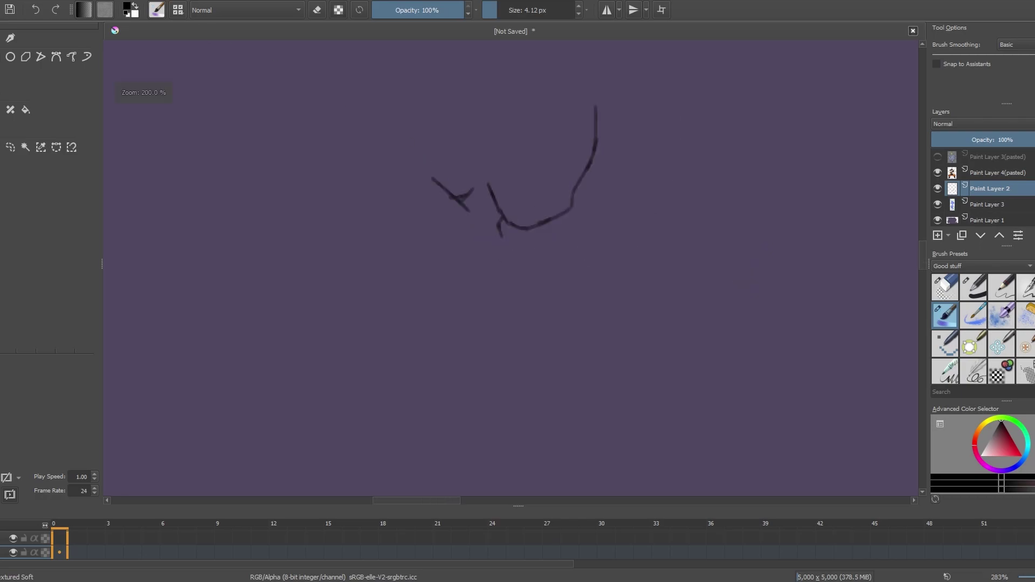
{"action": "scroll", "coordinate": [453, 220], "scroll_direction": "up", "scroll_amount": 2}
{"action": "scroll", "coordinate": [576, 215], "scroll_direction": "down", "scroll_amount": 1}
{"action": "scroll", "coordinate": [562, 203], "scroll_direction": "up", "scroll_amount": 3}
{"action": "scroll", "coordinate": [568, 163], "scroll_direction": "down", "scroll_amount": 1}
{"action": "scroll", "coordinate": [569, 164], "scroll_direction": "down", "scroll_amount": 2}
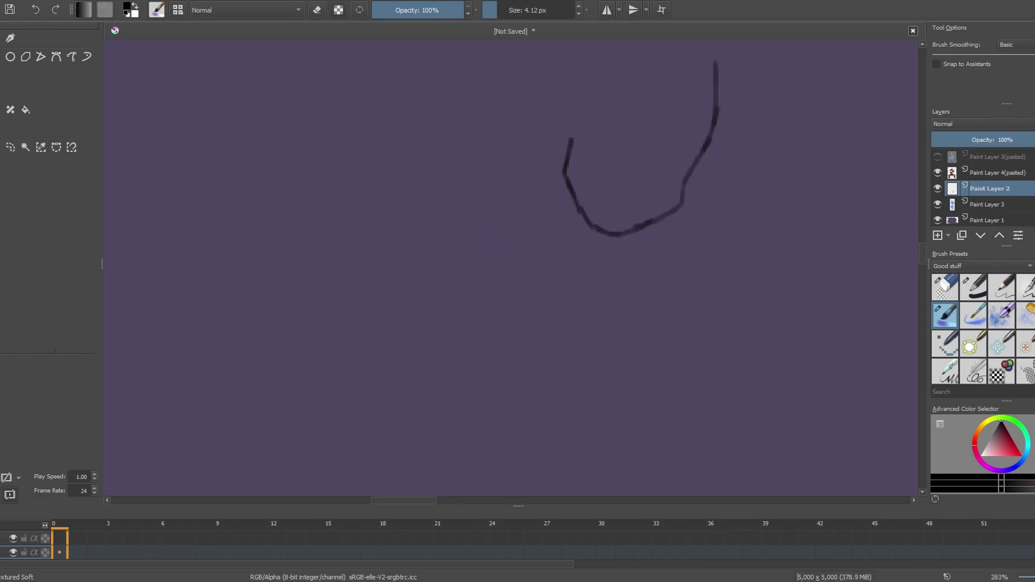
{"action": "scroll", "coordinate": [651, 272], "scroll_direction": "up", "scroll_amount": 2}
{"action": "left_click_drag", "start_coordinate": [517, 157], "coordinate": [490, 289]}
{"action": "left_click_drag", "start_coordinate": [496, 232], "coordinate": [578, 301]}
{"action": "scroll", "coordinate": [418, 221], "scroll_direction": "down", "scroll_amount": 2}
{"action": "scroll", "coordinate": [480, 235], "scroll_direction": "up", "scroll_amount": 2}
{"action": "scroll", "coordinate": [453, 227], "scroll_direction": "down", "scroll_amount": 3}
{"action": "scroll", "coordinate": [453, 251], "scroll_direction": "up", "scroll_amount": 3}
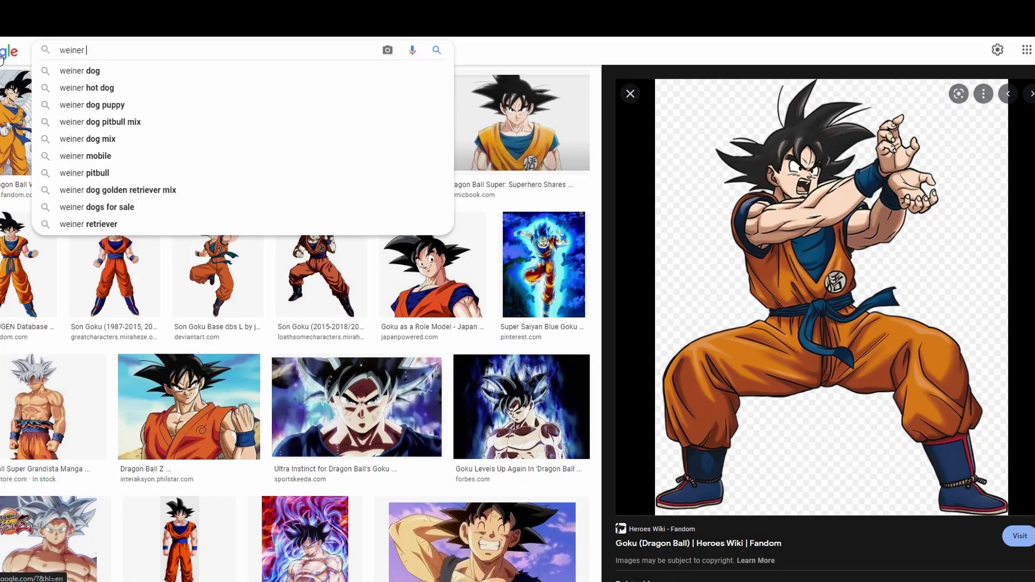
Search images for 'weiner dog', then 'weiner dog food', and select the query's end.
{"action": "type", "text": "dog"}
{"action": "key", "text": "Return"}
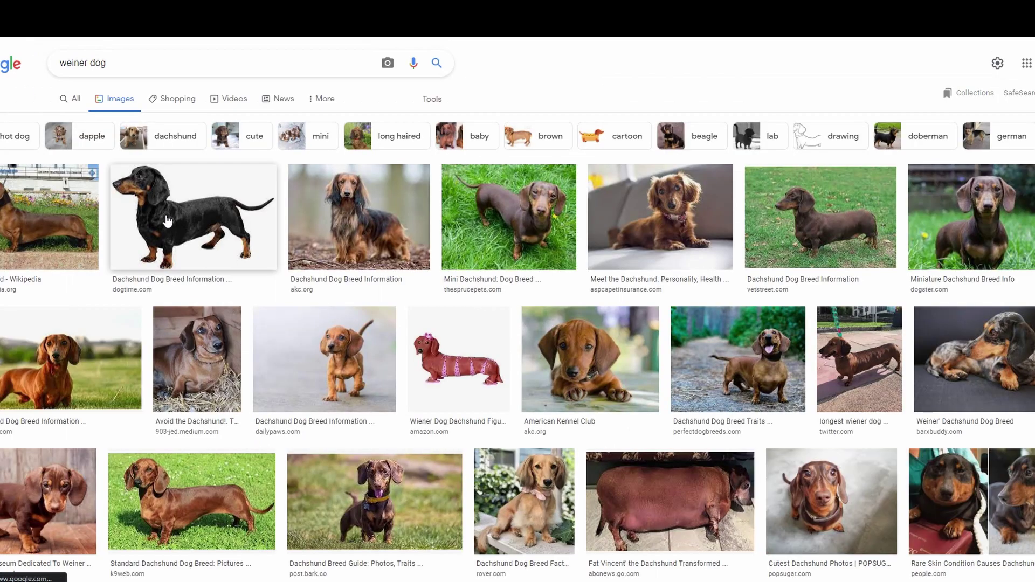
{"action": "left_click", "coordinate": [170, 65]}
{"action": "type", "text": "foo"}
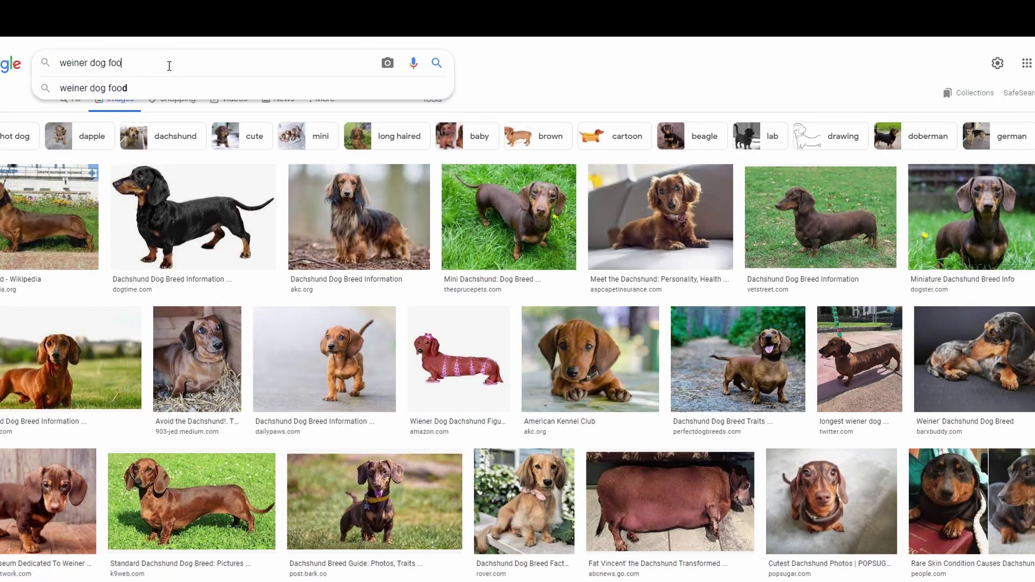
{"action": "type", "text": "d"}
{"action": "key", "text": "Return"}
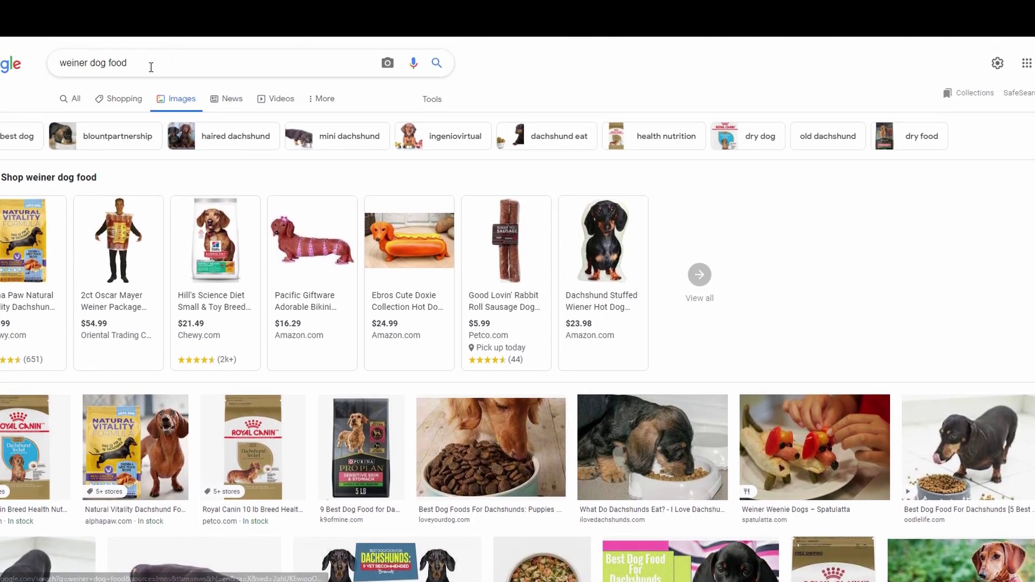
{"action": "left_click_drag", "start_coordinate": [150, 67], "coordinate": [98, 72]}
{"action": "type", "text": "hot"}
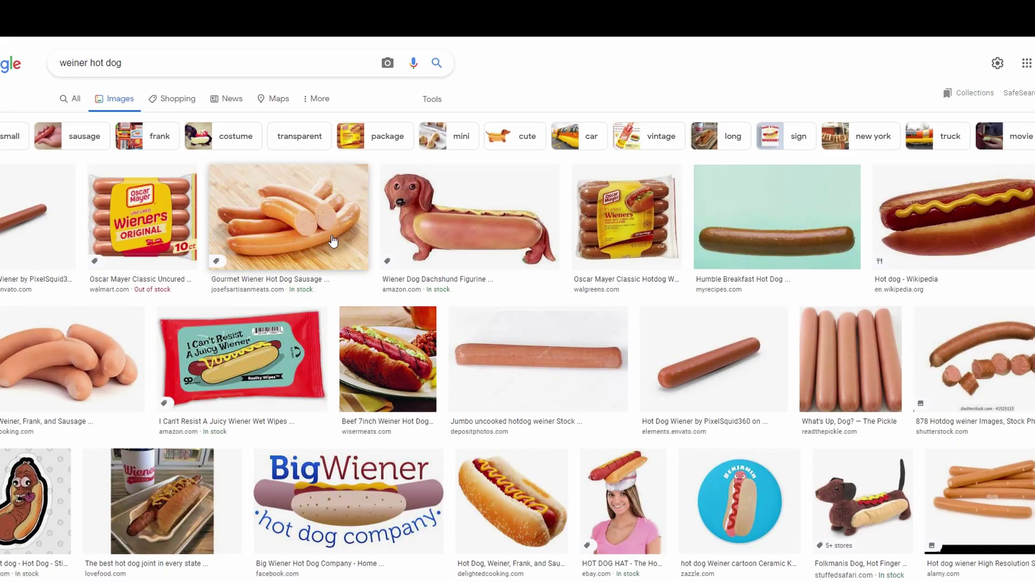
Copy the hot-dog dachshund figurine image from its preview.
{"action": "left_click", "coordinate": [477, 232]}
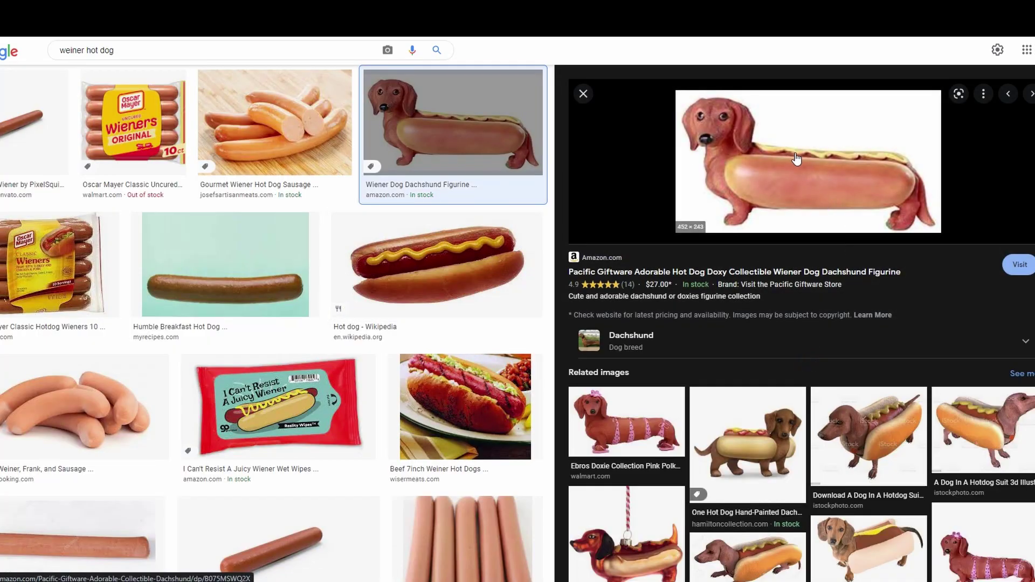
{"action": "right_click", "coordinate": [797, 159]}
{"action": "left_click", "coordinate": [825, 267]}
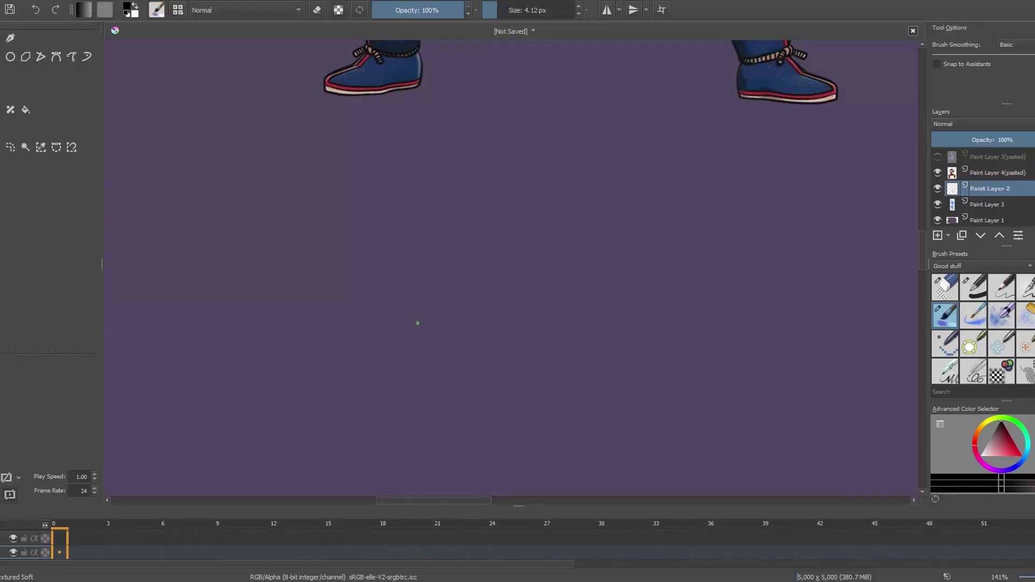
Paste the hot-dog dachshund image into Krita and move it to the upper left.
{"action": "scroll", "coordinate": [415, 319], "scroll_direction": "down", "scroll_amount": 1}
{"action": "key", "text": "ctrl+v"}
{"action": "left_click", "coordinate": [501, 325]}
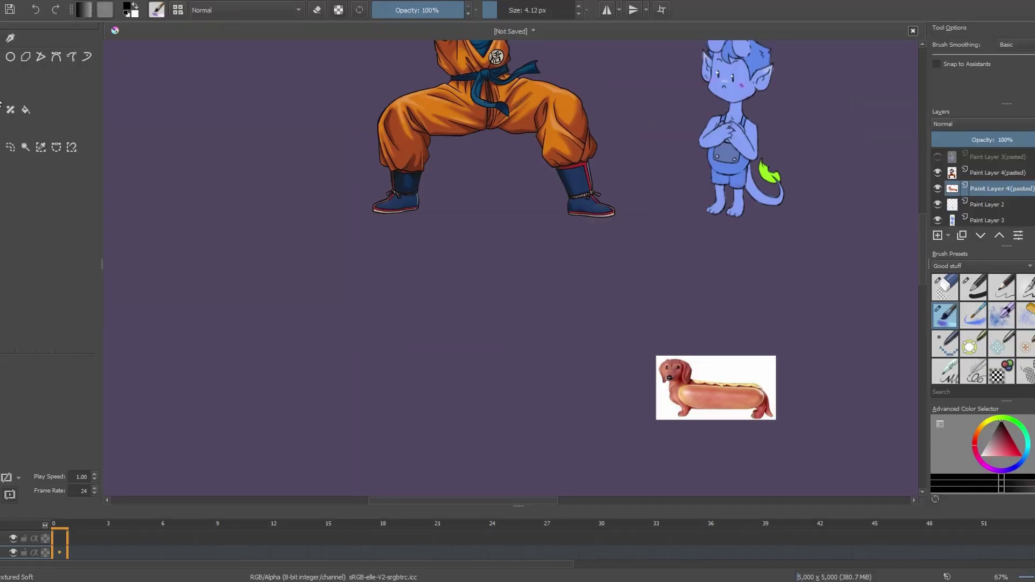
{"action": "key", "text": "ctrl+t"}
{"action": "mouse_move", "coordinate": [721, 395]}
{"action": "left_mouse_down"}
{"action": "mouse_move", "coordinate": [410, 286]}
{"action": "mouse_move", "coordinate": [276, 191]}
{"action": "left_mouse_up"}
{"action": "key", "text": "b"}
On Paint Layer 2, sketch a new line, the finger line and two small ticks near the hand.
{"action": "left_click", "coordinate": [1016, 205]}
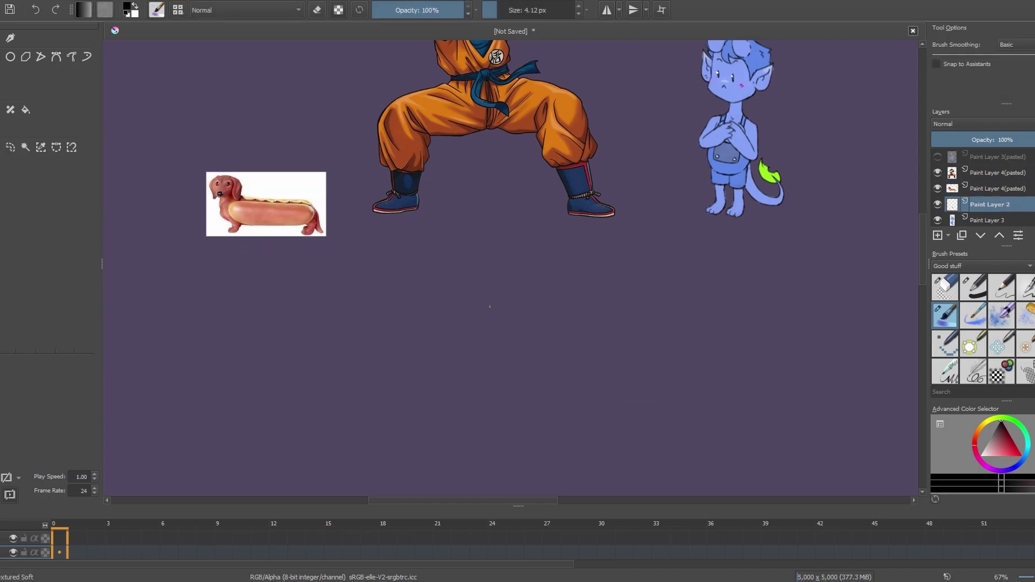
{"action": "mouse_move", "coordinate": [221, 254]}
{"action": "left_mouse_down"}
{"action": "mouse_move", "coordinate": [233, 321]}
{"action": "mouse_move", "coordinate": [415, 340]}
{"action": "mouse_move", "coordinate": [480, 336]}
{"action": "left_mouse_up"}
{"action": "scroll", "coordinate": [481, 336], "scroll_direction": "down", "scroll_amount": 2}
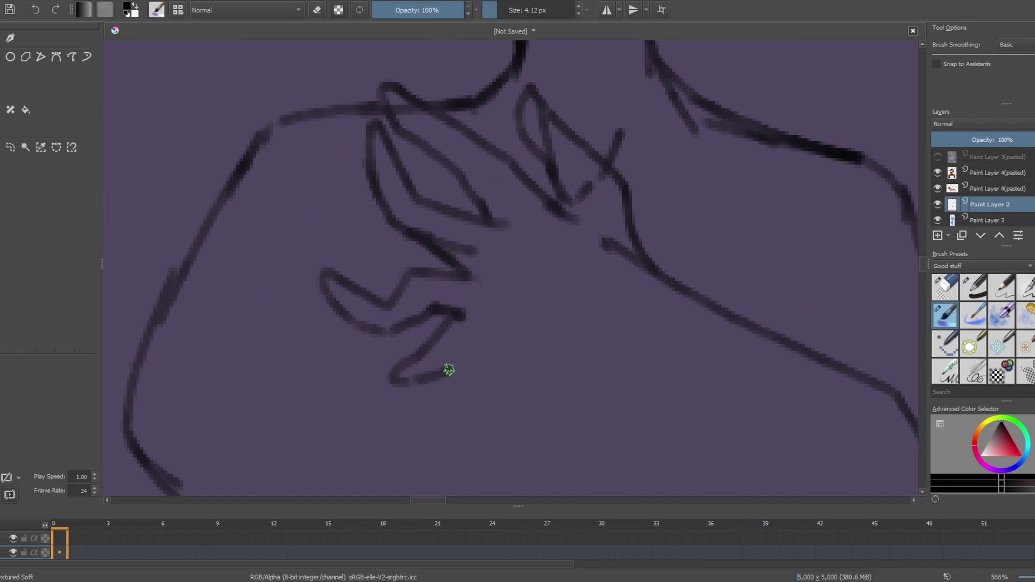
{"action": "scroll", "coordinate": [420, 269], "scroll_direction": "down", "scroll_amount": 3}
{"action": "scroll", "coordinate": [452, 291], "scroll_direction": "up", "scroll_amount": 3}
{"action": "left_click_drag", "start_coordinate": [423, 285], "coordinate": [605, 354]}
{"action": "scroll", "coordinate": [509, 247], "scroll_direction": "down", "scroll_amount": 2}
{"action": "scroll", "coordinate": [427, 307], "scroll_direction": "up", "scroll_amount": 4}
{"action": "left_click_drag", "start_coordinate": [408, 265], "coordinate": [422, 289]}
{"action": "left_click_drag", "start_coordinate": [459, 245], "coordinate": [455, 270]}
Erase the stray diagonal sketch line and its branch.
{"action": "scroll", "coordinate": [409, 364], "scroll_direction": "down", "scroll_amount": 1}
{"action": "scroll", "coordinate": [399, 408], "scroll_direction": "down", "scroll_amount": 1}
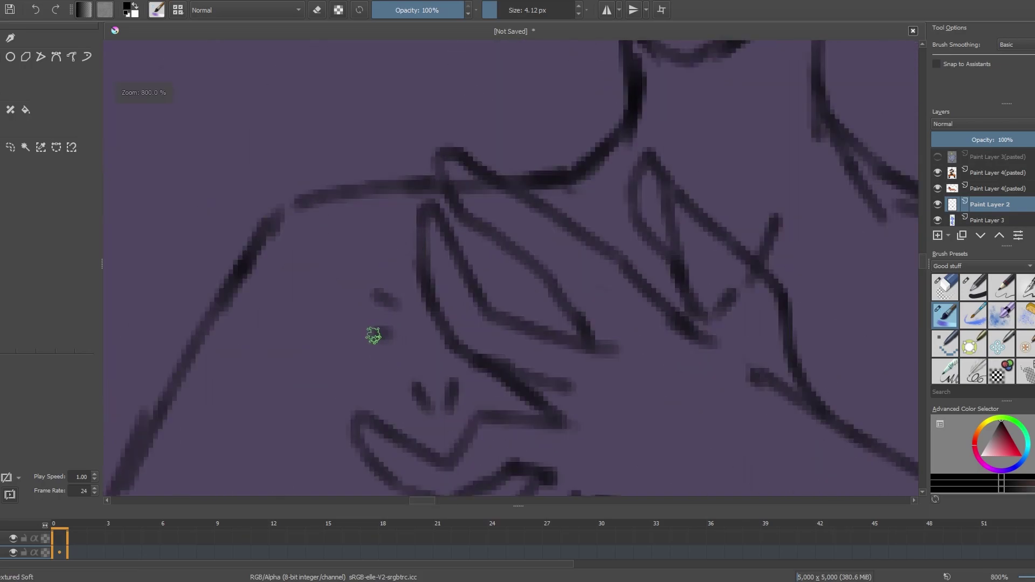
{"action": "scroll", "coordinate": [615, 208], "scroll_direction": "down", "scroll_amount": 3}
{"action": "scroll", "coordinate": [539, 216], "scroll_direction": "down", "scroll_amount": 1}
{"action": "scroll", "coordinate": [366, 172], "scroll_direction": "up", "scroll_amount": 4}
{"action": "scroll", "coordinate": [488, 237], "scroll_direction": "up", "scroll_amount": 1}
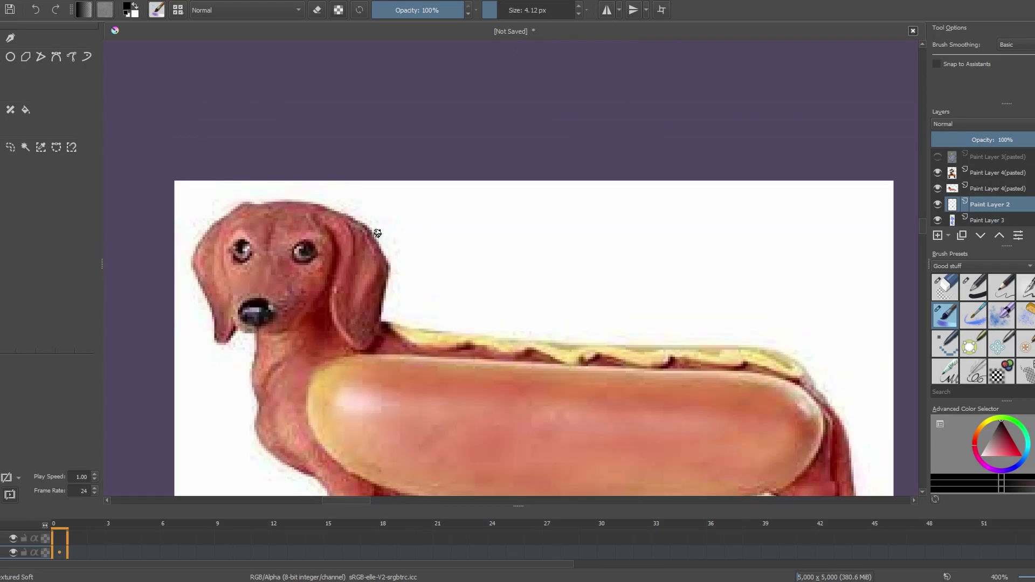
{"action": "scroll", "coordinate": [323, 165], "scroll_direction": "down", "scroll_amount": 3}
{"action": "scroll", "coordinate": [310, 132], "scroll_direction": "down", "scroll_amount": 3}
{"action": "scroll", "coordinate": [465, 277], "scroll_direction": "up", "scroll_amount": 4}
{"action": "scroll", "coordinate": [512, 267], "scroll_direction": "up", "scroll_amount": 2}
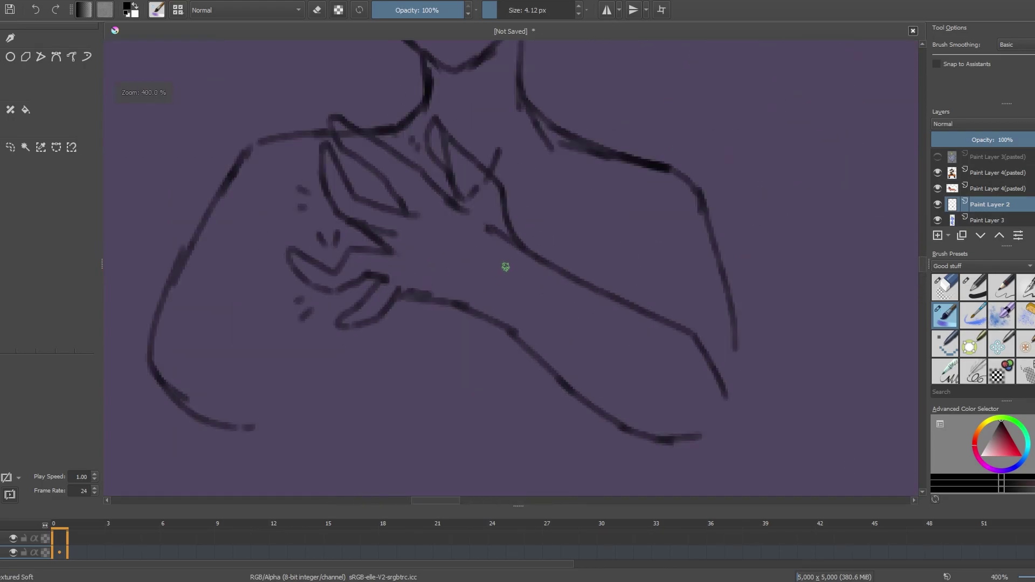
{"action": "scroll", "coordinate": [513, 266], "scroll_direction": "up", "scroll_amount": 2}
{"action": "left_click", "coordinate": [945, 287]}
{"action": "scroll", "coordinate": [534, 161], "scroll_direction": "down", "scroll_amount": 1}
{"action": "scroll", "coordinate": [534, 162], "scroll_direction": "up", "scroll_amount": 1}
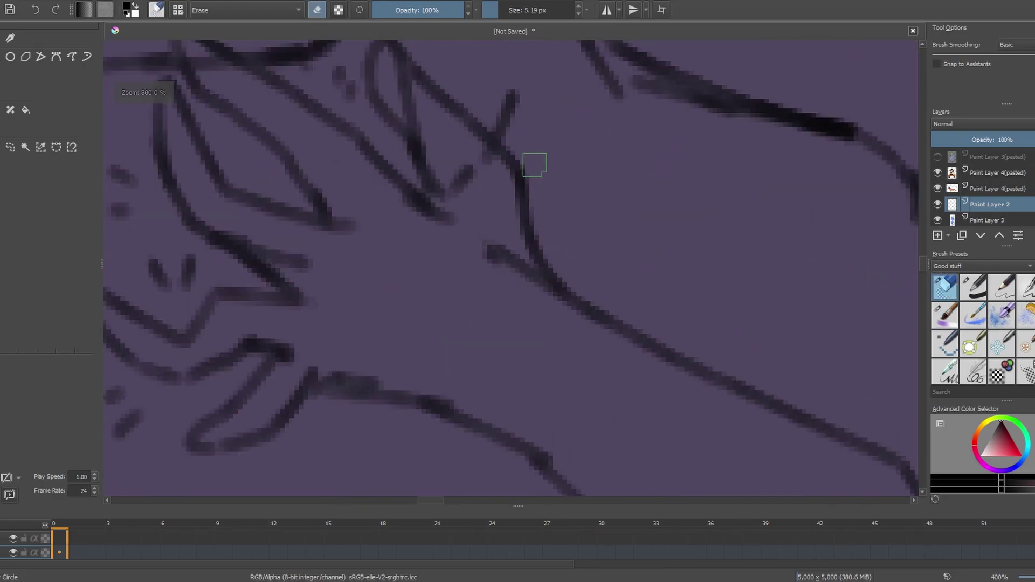
{"action": "left_click_drag", "start_coordinate": [513, 156], "coordinate": [529, 209]}
{"action": "left_click_drag", "start_coordinate": [491, 251], "coordinate": [641, 334]}
Redraw the diagonal line as a cleaner dark stroke with the normal brush.
{"action": "left_click", "coordinate": [945, 315]}
{"action": "mouse_move", "coordinate": [500, 164]}
{"action": "left_mouse_down"}
{"action": "mouse_move", "coordinate": [537, 251]}
{"action": "mouse_move", "coordinate": [645, 345]}
{"action": "left_mouse_up"}
{"action": "scroll", "coordinate": [668, 331], "scroll_direction": "down", "scroll_amount": 1}
{"action": "scroll", "coordinate": [545, 226], "scroll_direction": "up", "scroll_amount": 1}
{"action": "scroll", "coordinate": [658, 292], "scroll_direction": "down", "scroll_amount": 1}
{"action": "scroll", "coordinate": [659, 292], "scroll_direction": "up", "scroll_amount": 1}
{"action": "key", "text": "e"}
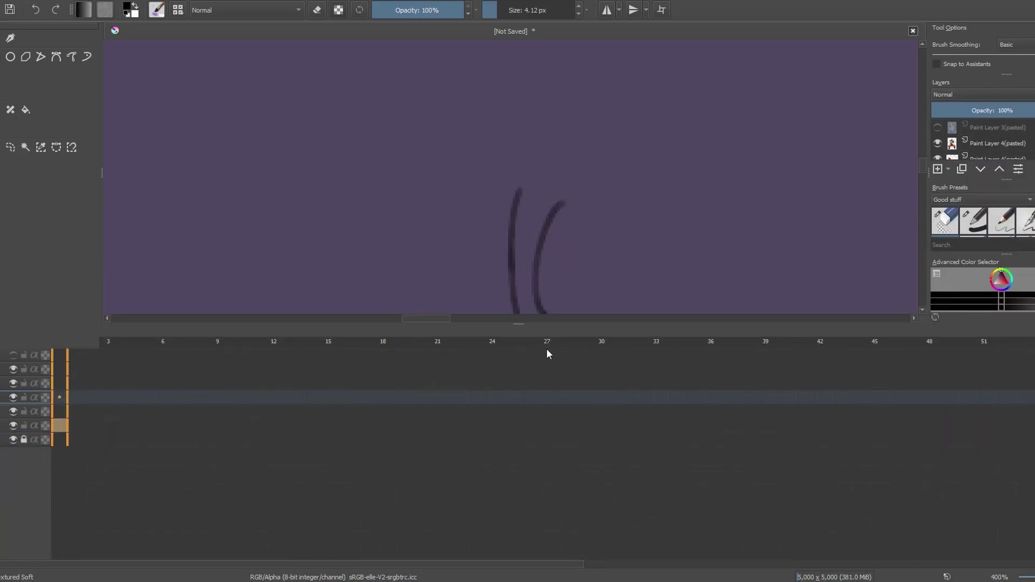
Drag the Timeline splitter and floating timeline panel down to enlarge the canvas.
{"action": "scroll", "coordinate": [549, 331], "scroll_direction": "right", "scroll_amount": 3}
{"action": "left_click_drag", "start_coordinate": [538, 330], "coordinate": [542, 517]}
{"action": "scroll", "coordinate": [448, 426], "scroll_direction": "down", "scroll_amount": 2}
{"action": "scroll", "coordinate": [448, 426], "scroll_direction": "up", "scroll_amount": 2}
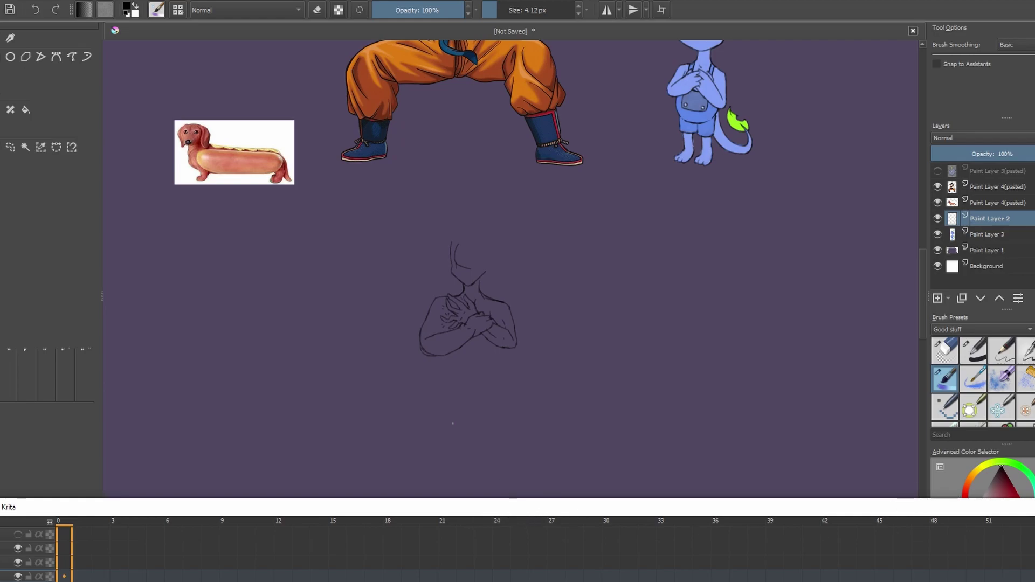
{"action": "left_click", "coordinate": [414, 533]}
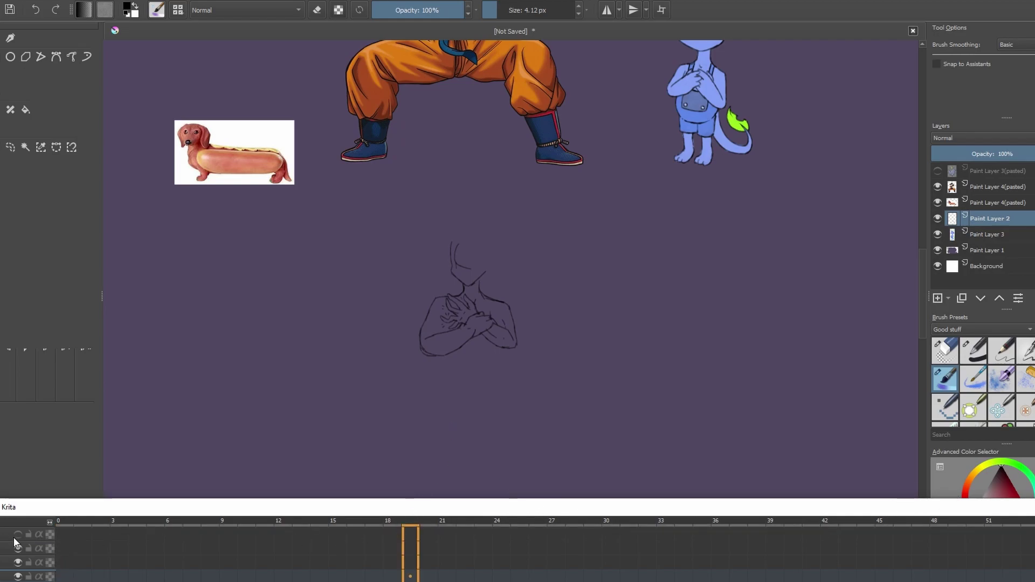
{"action": "left_click", "coordinate": [64, 536]}
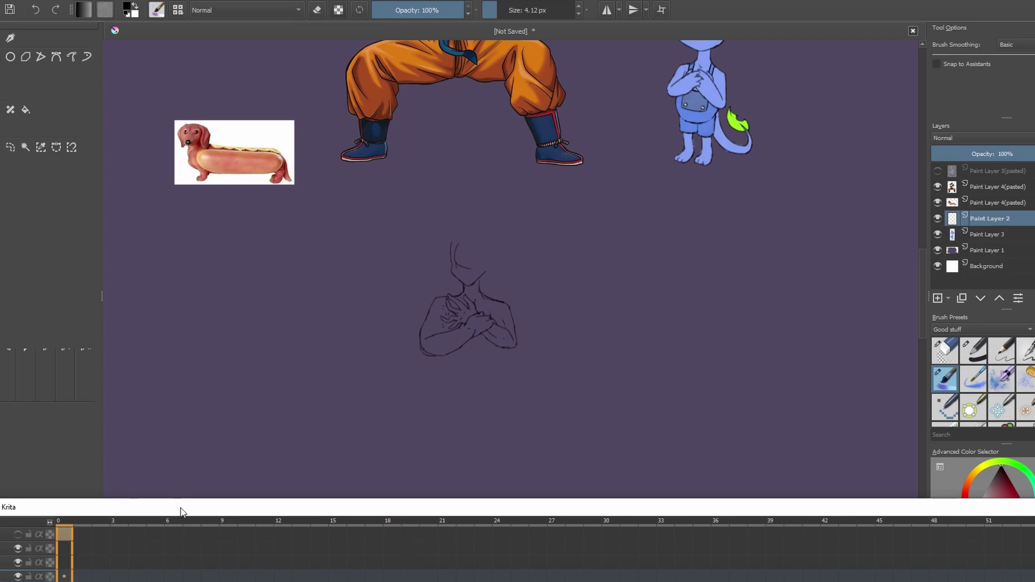
{"action": "mouse_move", "coordinate": [183, 510]}
{"action": "left_mouse_down"}
{"action": "mouse_move", "coordinate": [178, 565]}
{"action": "mouse_move", "coordinate": [182, 550]}
{"action": "left_mouse_up"}
{"action": "left_click_drag", "start_coordinate": [173, 324], "coordinate": [145, 525]}
Zoom in on the Goku reference and draw the first spiky hair strand on the sketch.
{"action": "scroll", "coordinate": [571, 331], "scroll_direction": "up", "scroll_amount": 3}
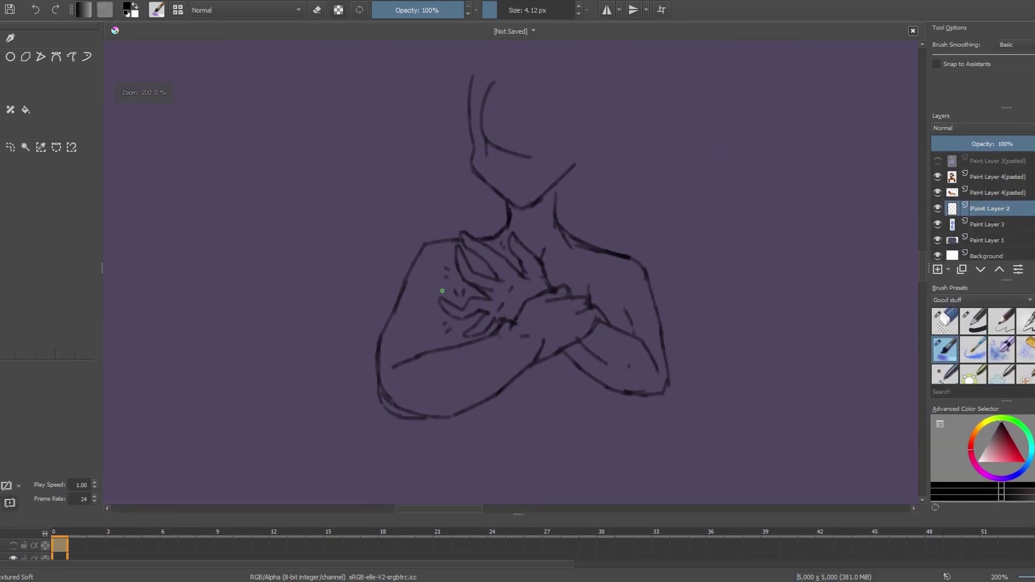
{"action": "scroll", "coordinate": [571, 331], "scroll_direction": "up", "scroll_amount": 1}
{"action": "scroll", "coordinate": [571, 331], "scroll_direction": "up", "scroll_amount": 2}
{"action": "scroll", "coordinate": [571, 331], "scroll_direction": "up", "scroll_amount": 2}
{"action": "scroll", "coordinate": [571, 331], "scroll_direction": "down", "scroll_amount": 6}
{"action": "scroll", "coordinate": [539, 332], "scroll_direction": "up", "scroll_amount": 1}
{"action": "scroll", "coordinate": [533, 332], "scroll_direction": "up", "scroll_amount": 3}
{"action": "scroll", "coordinate": [529, 333], "scroll_direction": "down", "scroll_amount": 3}
{"action": "scroll", "coordinate": [529, 332], "scroll_direction": "up", "scroll_amount": 4}
{"action": "scroll", "coordinate": [547, 141], "scroll_direction": "up", "scroll_amount": 1}
{"action": "scroll", "coordinate": [548, 140], "scroll_direction": "down", "scroll_amount": 5}
{"action": "scroll", "coordinate": [556, 333], "scroll_direction": "up", "scroll_amount": 1}
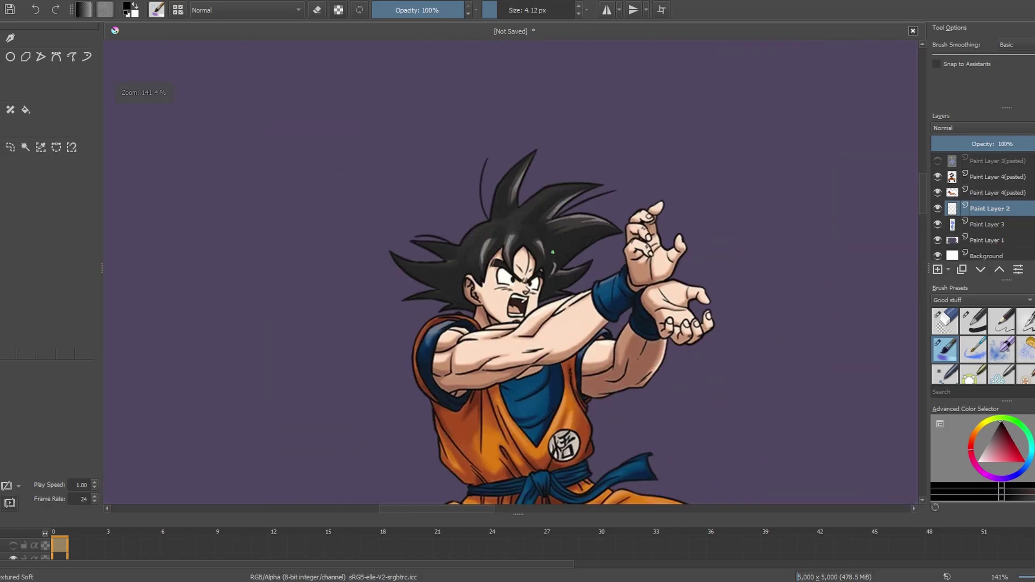
{"action": "scroll", "coordinate": [517, 374], "scroll_direction": "up", "scroll_amount": 4}
{"action": "scroll", "coordinate": [584, 480], "scroll_direction": "down", "scroll_amount": 4}
{"action": "scroll", "coordinate": [556, 119], "scroll_direction": "up", "scroll_amount": 2}
{"action": "scroll", "coordinate": [555, 119], "scroll_direction": "down", "scroll_amount": 1}
{"action": "scroll", "coordinate": [558, 113], "scroll_direction": "up", "scroll_amount": 2}
{"action": "scroll", "coordinate": [559, 111], "scroll_direction": "down", "scroll_amount": 4}
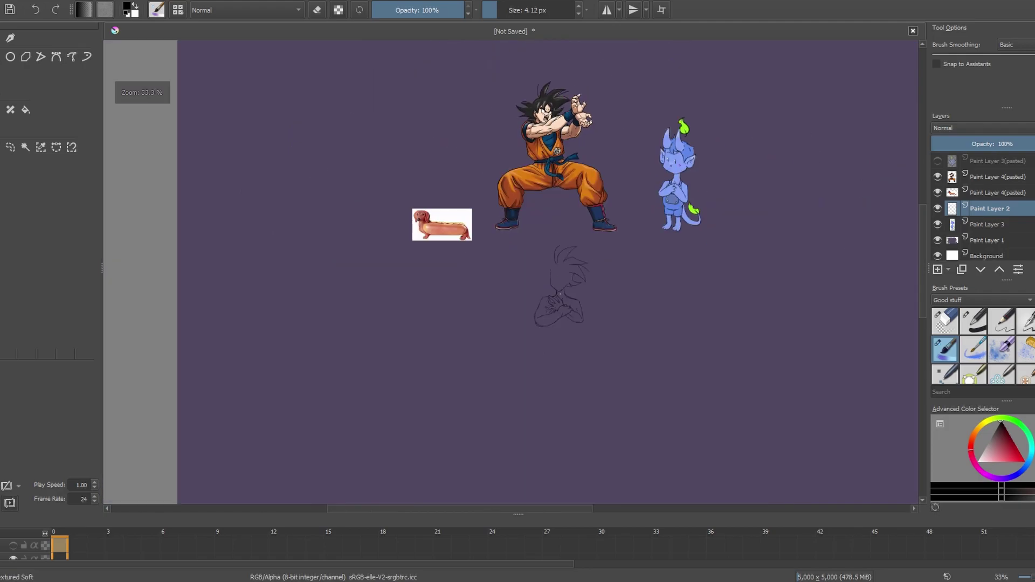
{"action": "scroll", "coordinate": [559, 294], "scroll_direction": "up", "scroll_amount": 7}
{"action": "scroll", "coordinate": [636, 282], "scroll_direction": "down", "scroll_amount": 1}
{"action": "scroll", "coordinate": [527, 406], "scroll_direction": "down", "scroll_amount": 5}
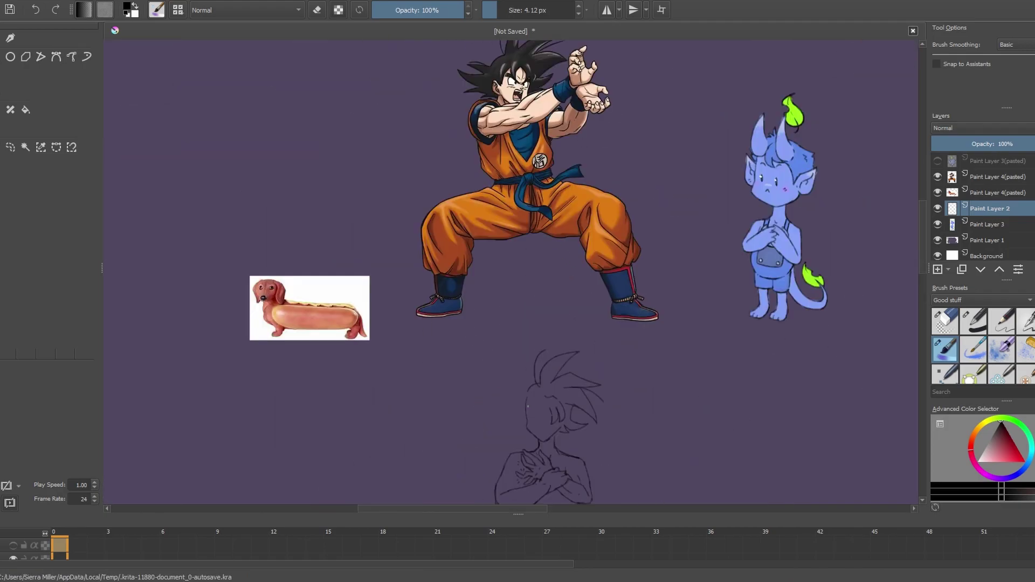
{"action": "scroll", "coordinate": [527, 406], "scroll_direction": "up", "scroll_amount": 4}
{"action": "scroll", "coordinate": [451, 303], "scroll_direction": "down", "scroll_amount": 4}
{"action": "scroll", "coordinate": [451, 303], "scroll_direction": "down", "scroll_amount": 2}
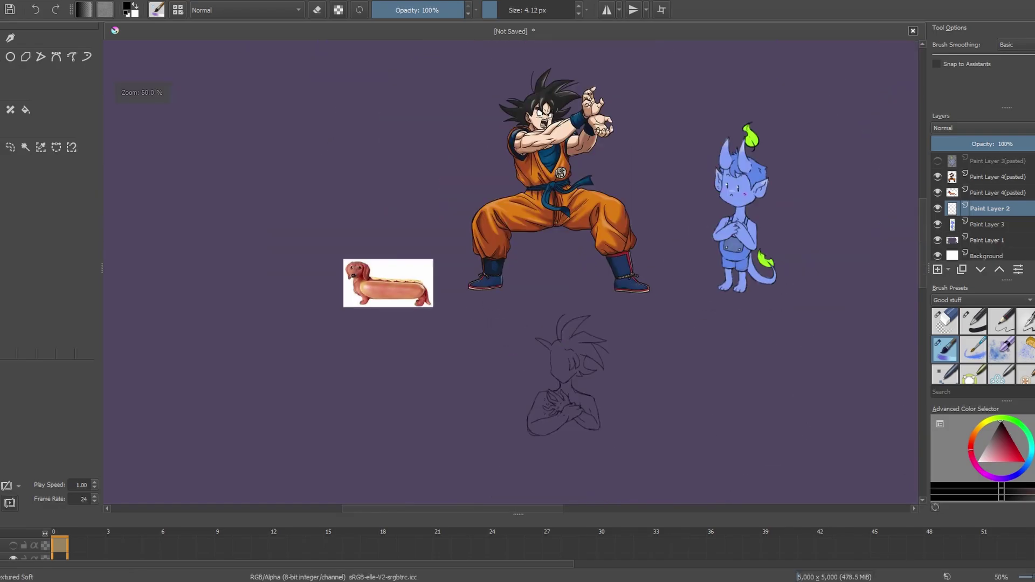
{"action": "scroll", "coordinate": [593, 345], "scroll_direction": "up", "scroll_amount": 2}
{"action": "scroll", "coordinate": [593, 345], "scroll_direction": "down", "scroll_amount": 2}
{"action": "scroll", "coordinate": [596, 347], "scroll_direction": "up", "scroll_amount": 6}
{"action": "left_click_drag", "start_coordinate": [601, 335], "coordinate": [480, 388]}
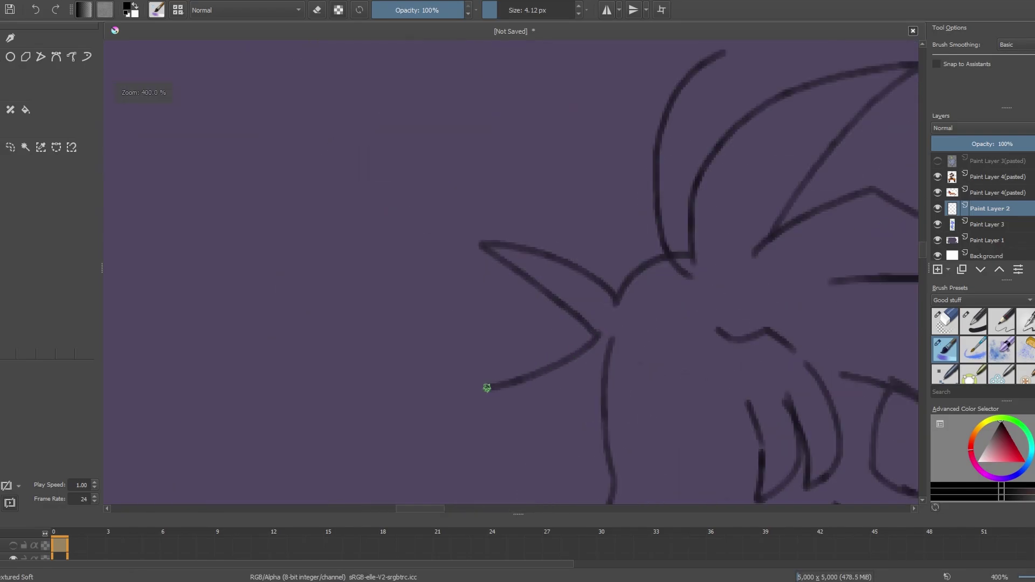
{"action": "scroll", "coordinate": [480, 388], "scroll_direction": "down", "scroll_amount": 3}
{"action": "scroll", "coordinate": [554, 370], "scroll_direction": "down", "scroll_amount": 4}
{"action": "scroll", "coordinate": [596, 420], "scroll_direction": "up", "scroll_amount": 3}
Sketch the head outline and remaining spiky hair on Paint Layer 2.
{"action": "left_click_drag", "start_coordinate": [596, 420], "coordinate": [476, 365]}
{"action": "scroll", "coordinate": [476, 365], "scroll_direction": "down", "scroll_amount": 3}
{"action": "left_click_drag", "start_coordinate": [476, 431], "coordinate": [475, 365]}
{"action": "scroll", "coordinate": [474, 345], "scroll_direction": "up", "scroll_amount": 3}
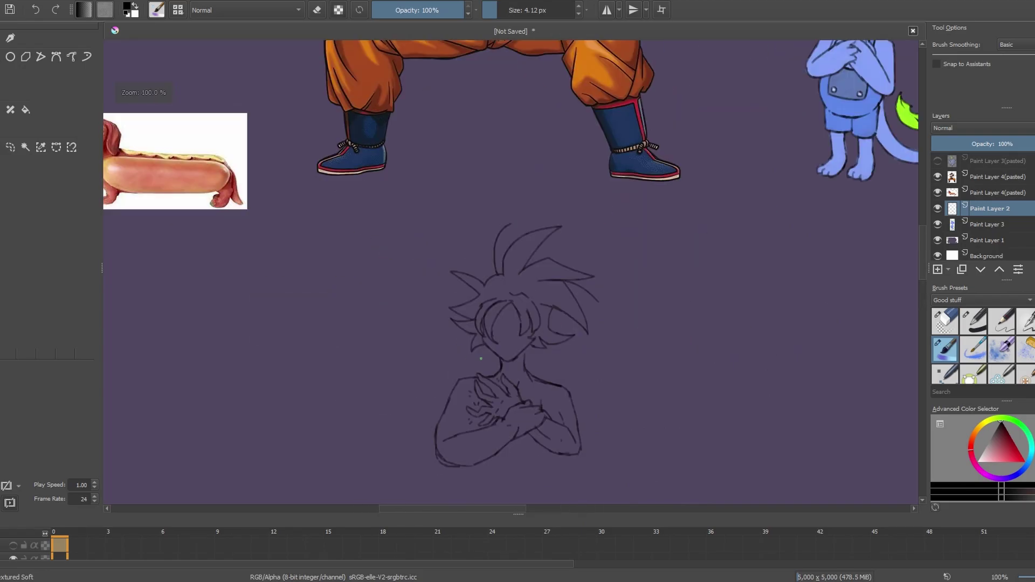
{"action": "scroll", "coordinate": [474, 345], "scroll_direction": "down", "scroll_amount": 2}
{"action": "scroll", "coordinate": [496, 302], "scroll_direction": "up", "scroll_amount": 4}
{"action": "scroll", "coordinate": [459, 161], "scroll_direction": "up", "scroll_amount": 1}
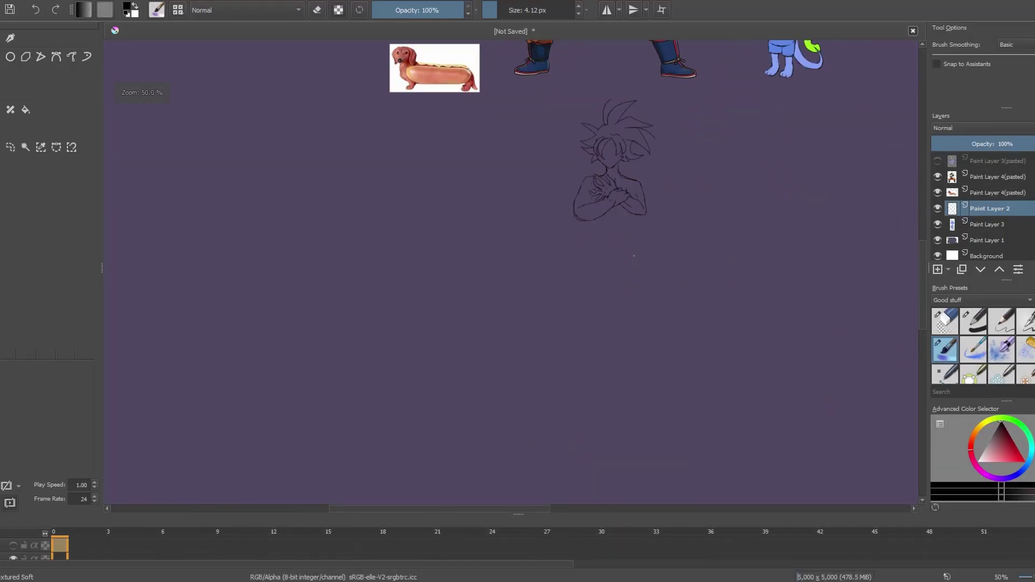
Paste the Goku face as web colours, shrink it and place it over the sketch's head.
{"action": "key", "text": "ctrl+v"}
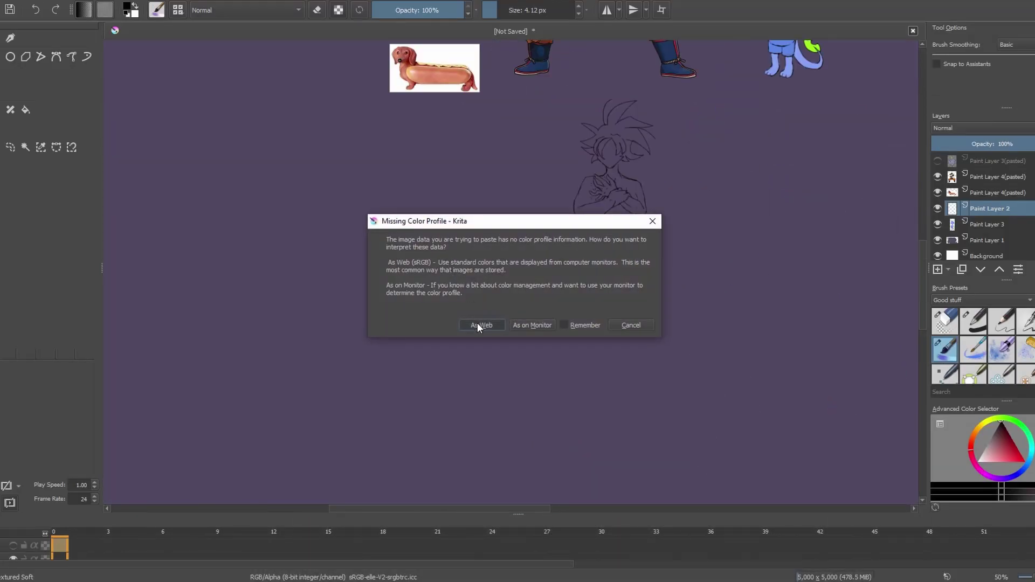
{"action": "left_click", "coordinate": [477, 325]}
{"action": "key", "text": "ctrl+t"}
{"action": "left_click_drag", "start_coordinate": [771, 205], "coordinate": [625, 162]}
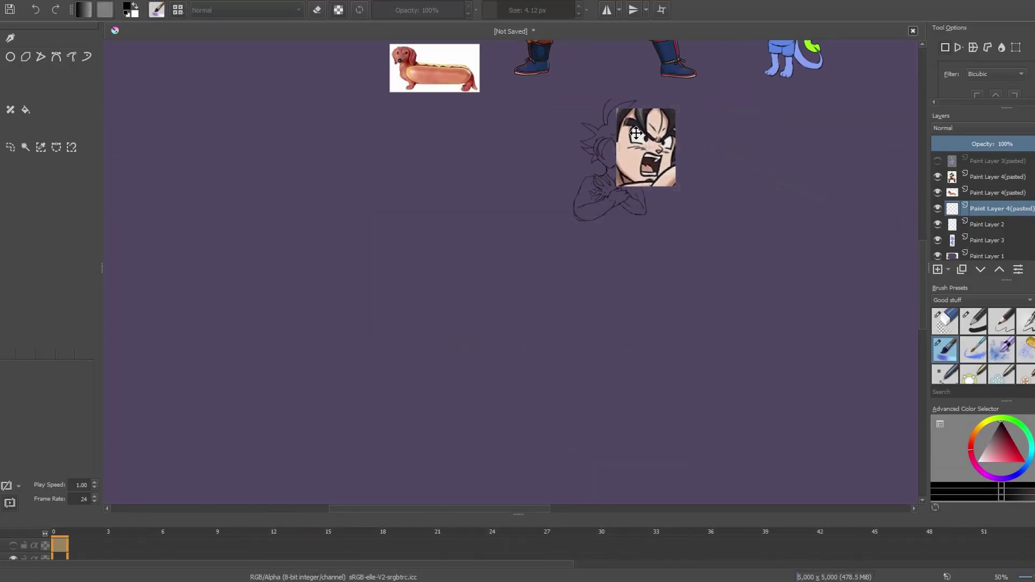
{"action": "scroll", "coordinate": [653, 194], "scroll_direction": "up", "scroll_amount": 5}
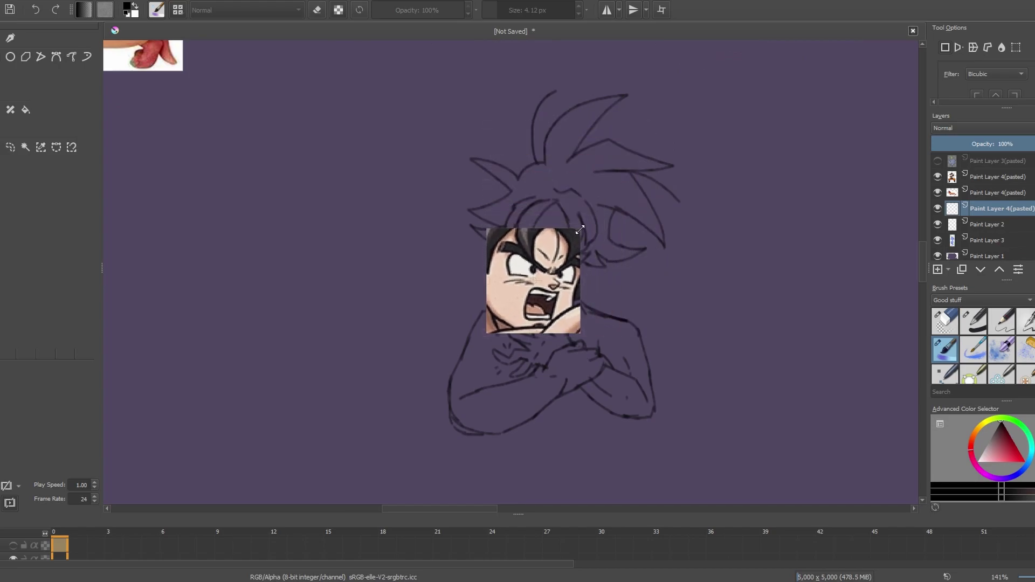
{"action": "left_click_drag", "start_coordinate": [654, 113], "coordinate": [578, 266]}
{"action": "left_click_drag", "start_coordinate": [539, 303], "coordinate": [554, 259]}
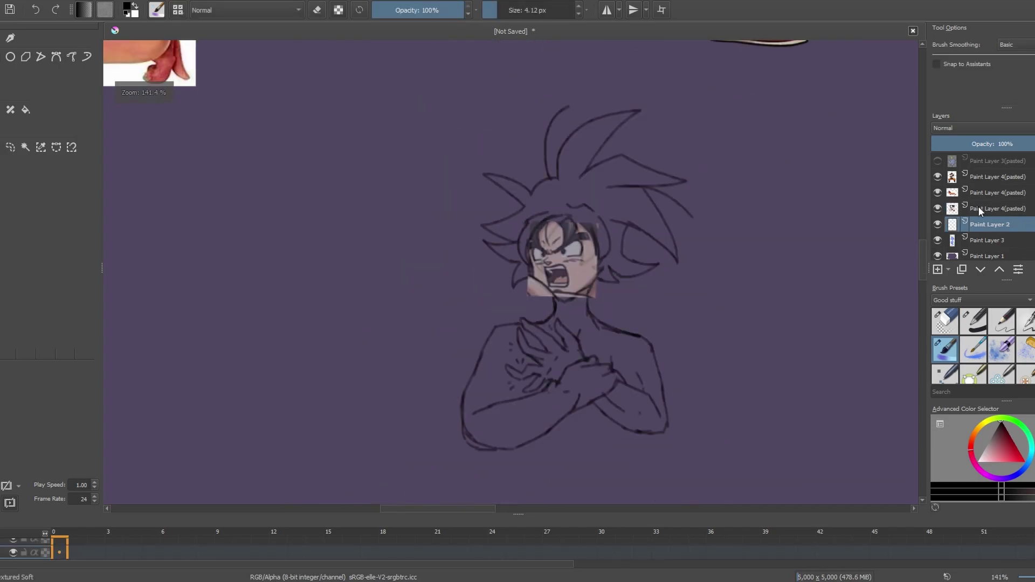
Set the pasted face layer's opacity to 49% as a see-through reference.
{"action": "left_click", "coordinate": [980, 209]}
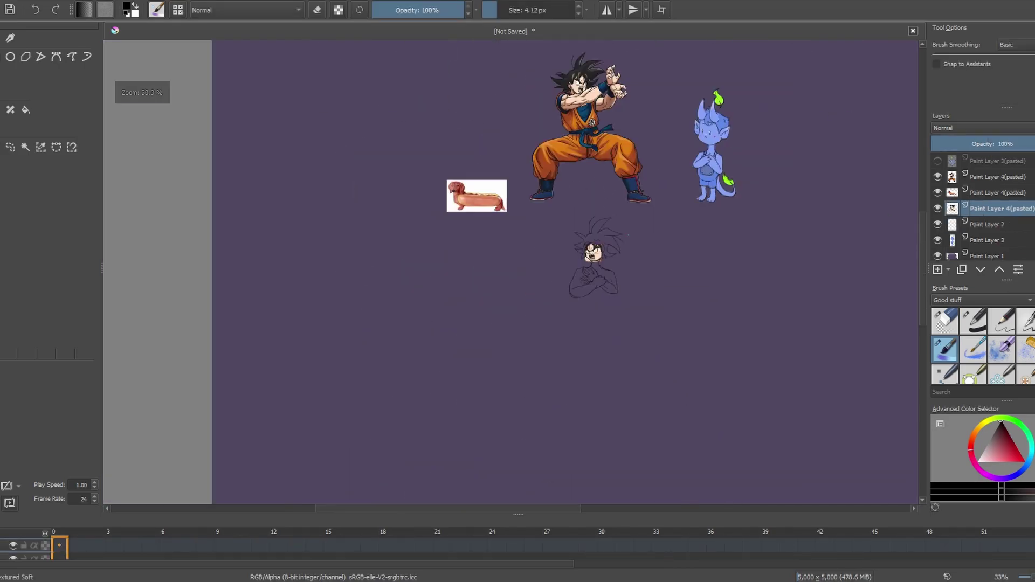
{"action": "scroll", "coordinate": [576, 238], "scroll_direction": "up", "scroll_amount": 3}
{"action": "scroll", "coordinate": [576, 238], "scroll_direction": "up", "scroll_amount": 1}
{"action": "left_click", "coordinate": [991, 144]}
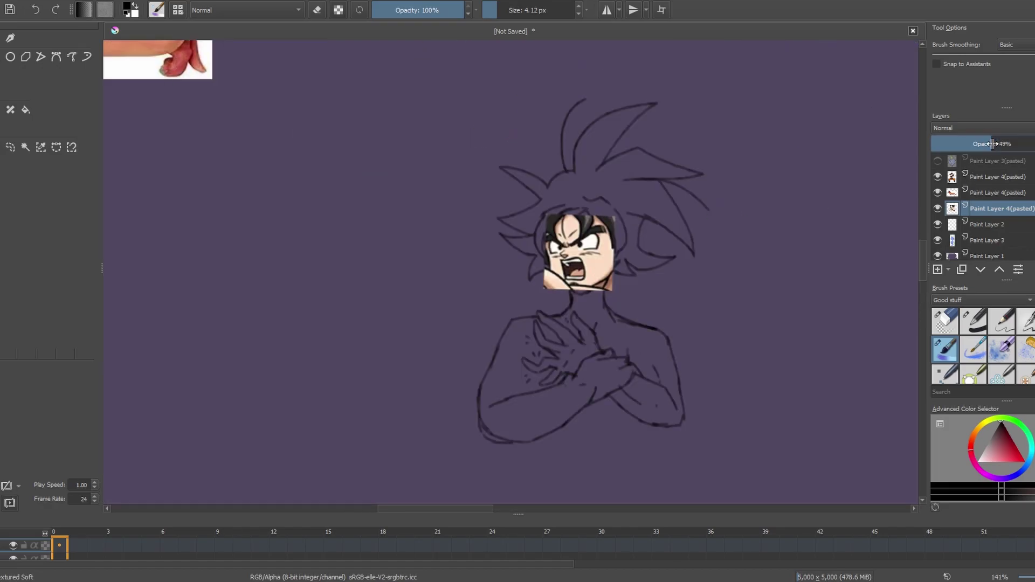
{"action": "left_click", "coordinate": [987, 224]}
{"action": "scroll", "coordinate": [593, 248], "scroll_direction": "up", "scroll_amount": 3}
{"action": "scroll", "coordinate": [488, 271], "scroll_direction": "up", "scroll_amount": 1}
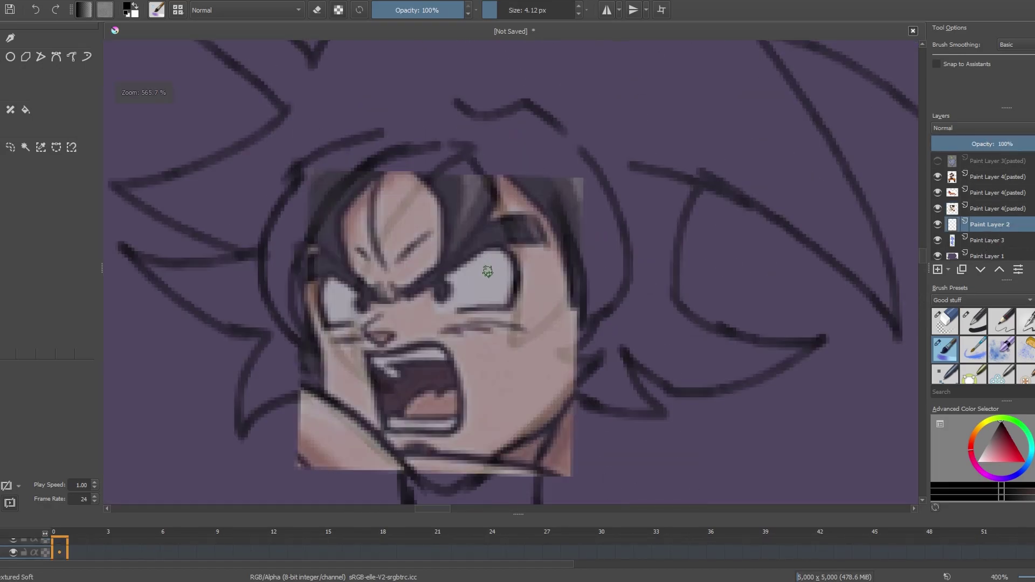
Nudge the face reference into alignment with the sketched head.
{"action": "left_click", "coordinate": [997, 209]}
{"action": "key", "text": "ctrl+t"}
{"action": "left_click_drag", "start_coordinate": [363, 265], "coordinate": [366, 265]}
{"action": "key", "text": "b"}
Ink the mouth's inner left edge and the tongue's upper edge on Paint Layer 2.
{"action": "scroll", "coordinate": [389, 377], "scroll_direction": "up", "scroll_amount": 4}
{"action": "key", "text": "Page_Down"}
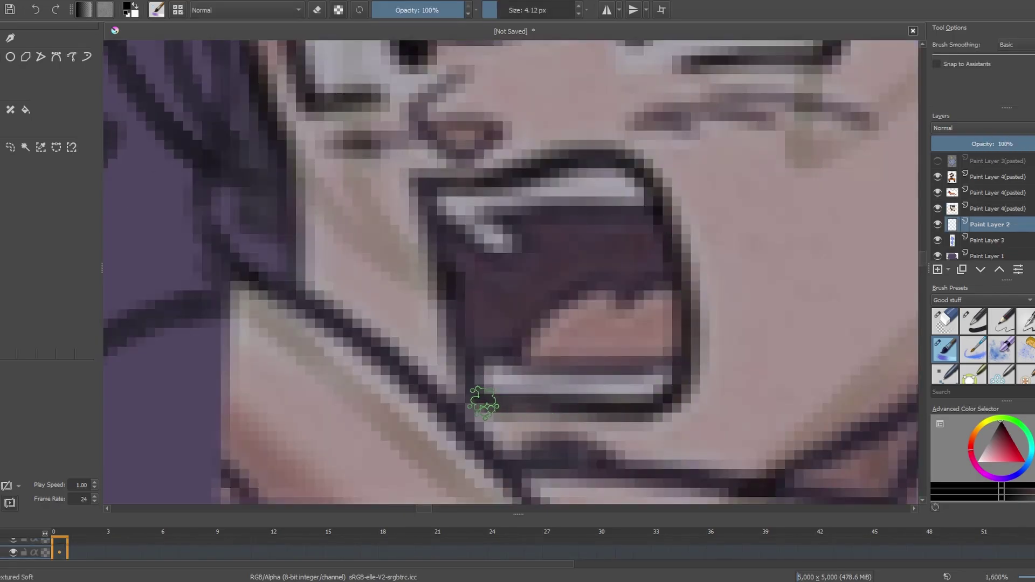
{"action": "mouse_move", "coordinate": [481, 403]}
{"action": "left_mouse_down"}
{"action": "mouse_move", "coordinate": [434, 212]}
{"action": "mouse_move", "coordinate": [497, 262]}
{"action": "mouse_move", "coordinate": [489, 225]}
{"action": "mouse_move", "coordinate": [645, 222]}
{"action": "left_mouse_up"}
{"action": "mouse_move", "coordinate": [596, 286]}
{"action": "left_mouse_down"}
{"action": "mouse_move", "coordinate": [644, 286]}
{"action": "mouse_move", "coordinate": [619, 293]}
{"action": "mouse_move", "coordinate": [532, 377]}
{"action": "mouse_move", "coordinate": [623, 365]}
{"action": "left_mouse_up"}
Hide the Goku face reference and zoom out to see the whole canvas.
{"action": "scroll", "coordinate": [624, 365], "scroll_direction": "down", "scroll_amount": 3}
{"action": "left_click", "coordinate": [936, 209]}
{"action": "scroll", "coordinate": [593, 259], "scroll_direction": "down", "scroll_amount": 3}
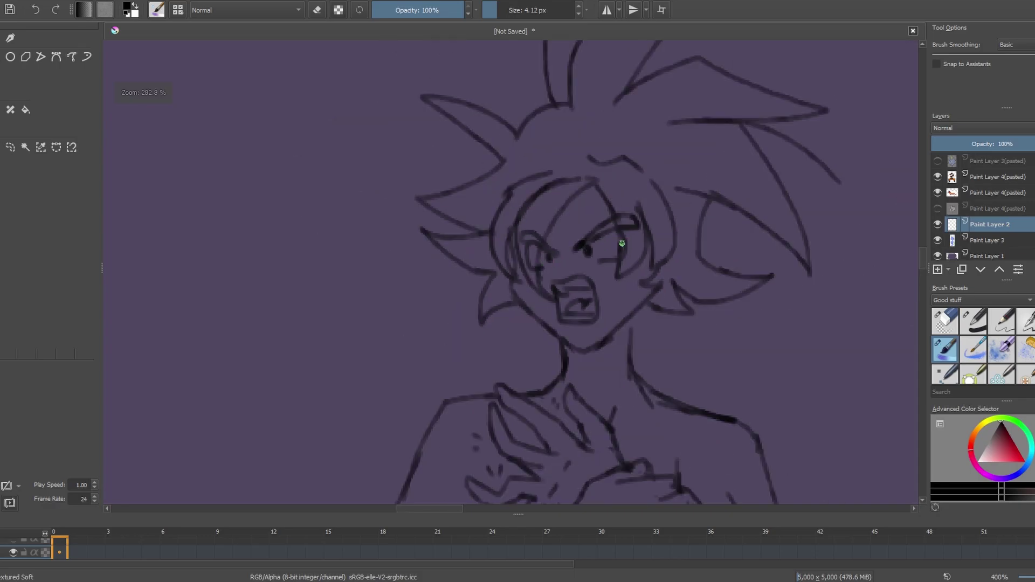
{"action": "scroll", "coordinate": [596, 273], "scroll_direction": "up", "scroll_amount": 2}
{"action": "scroll", "coordinate": [554, 250], "scroll_direction": "up", "scroll_amount": 2}
{"action": "scroll", "coordinate": [554, 249], "scroll_direction": "down", "scroll_amount": 3}
{"action": "scroll", "coordinate": [600, 191], "scroll_direction": "up", "scroll_amount": 3}
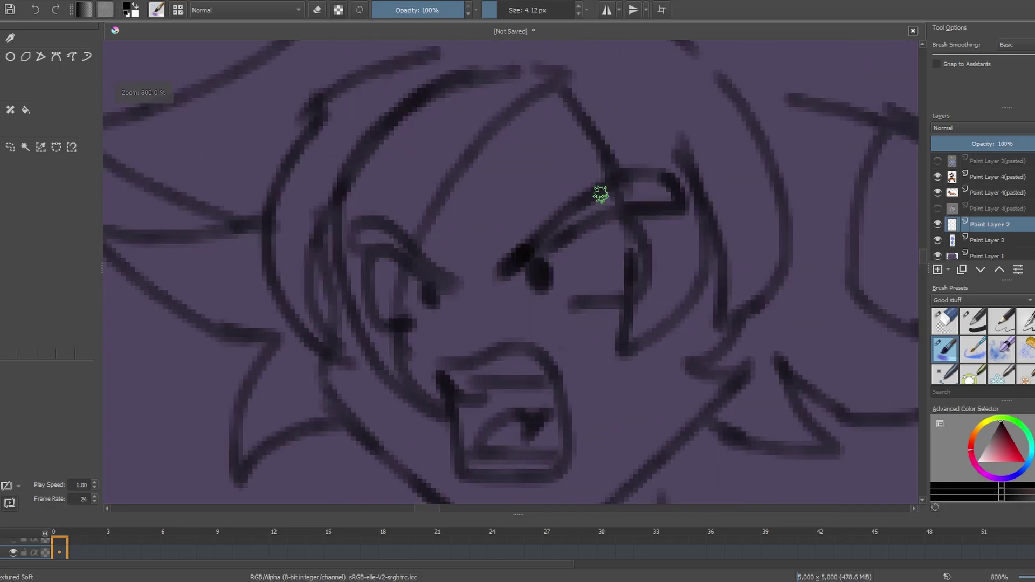
{"action": "scroll", "coordinate": [555, 254], "scroll_direction": "up", "scroll_amount": 1}
{"action": "scroll", "coordinate": [537, 248], "scroll_direction": "down", "scroll_amount": 2}
{"action": "scroll", "coordinate": [585, 266], "scroll_direction": "up", "scroll_amount": 1}
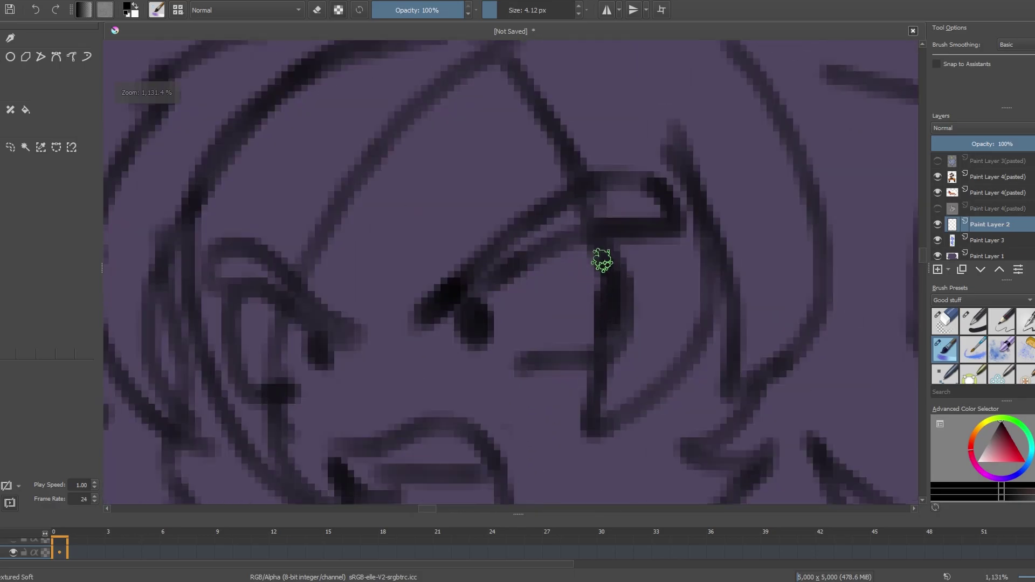
{"action": "scroll", "coordinate": [598, 253], "scroll_direction": "down", "scroll_amount": 10}
{"action": "scroll", "coordinate": [620, 275], "scroll_direction": "up", "scroll_amount": 10}
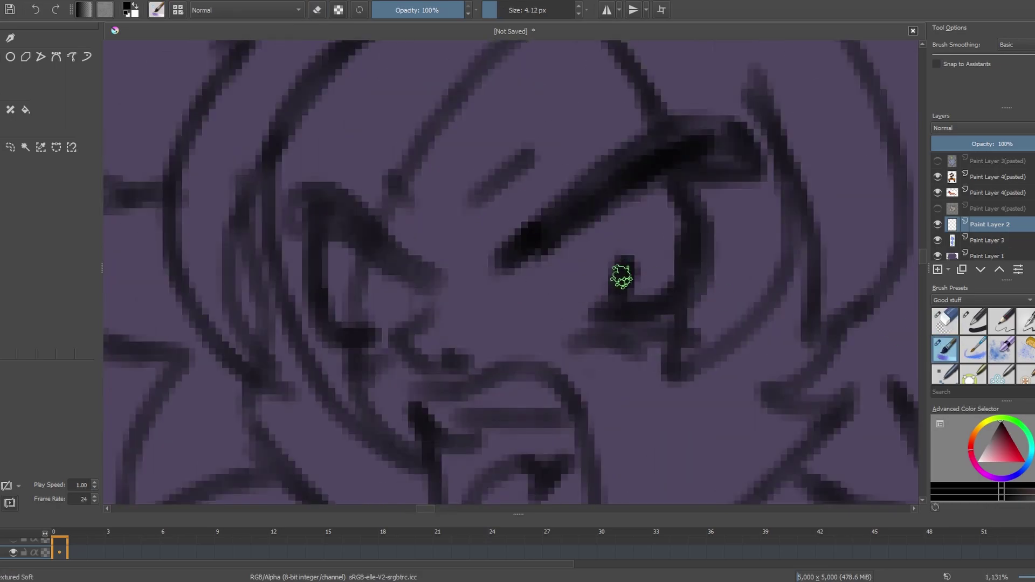
{"action": "scroll", "coordinate": [531, 235], "scroll_direction": "down", "scroll_amount": 4}
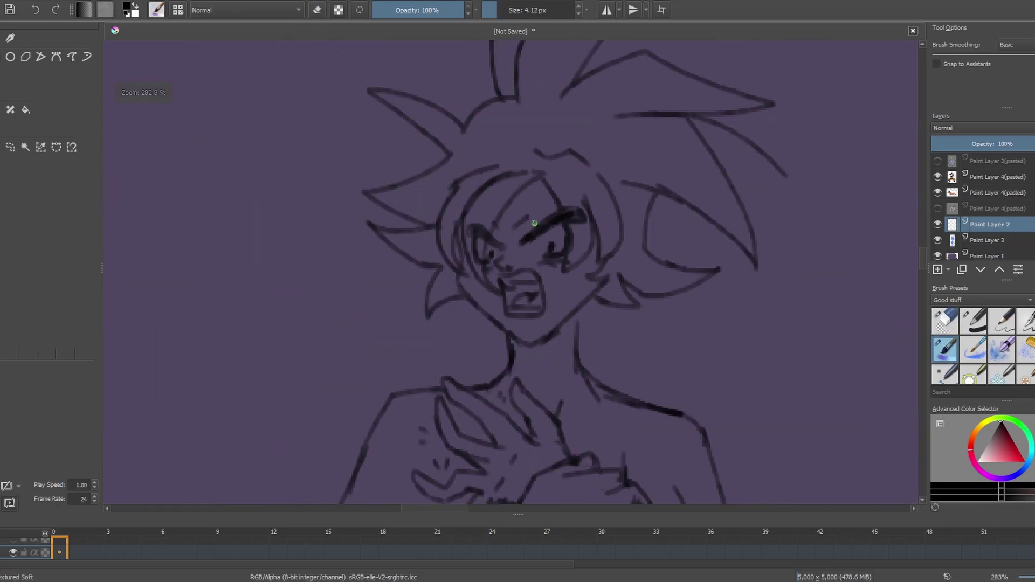
{"action": "scroll", "coordinate": [534, 223], "scroll_direction": "down", "scroll_amount": 2}
{"action": "scroll", "coordinate": [537, 219], "scroll_direction": "up", "scroll_amount": 4}
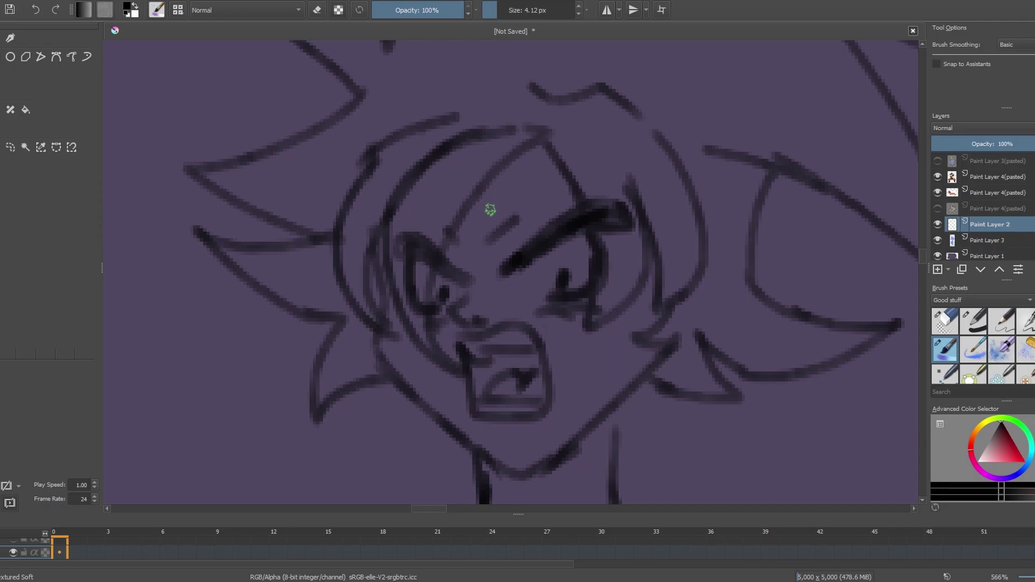
{"action": "scroll", "coordinate": [491, 211], "scroll_direction": "up", "scroll_amount": 4}
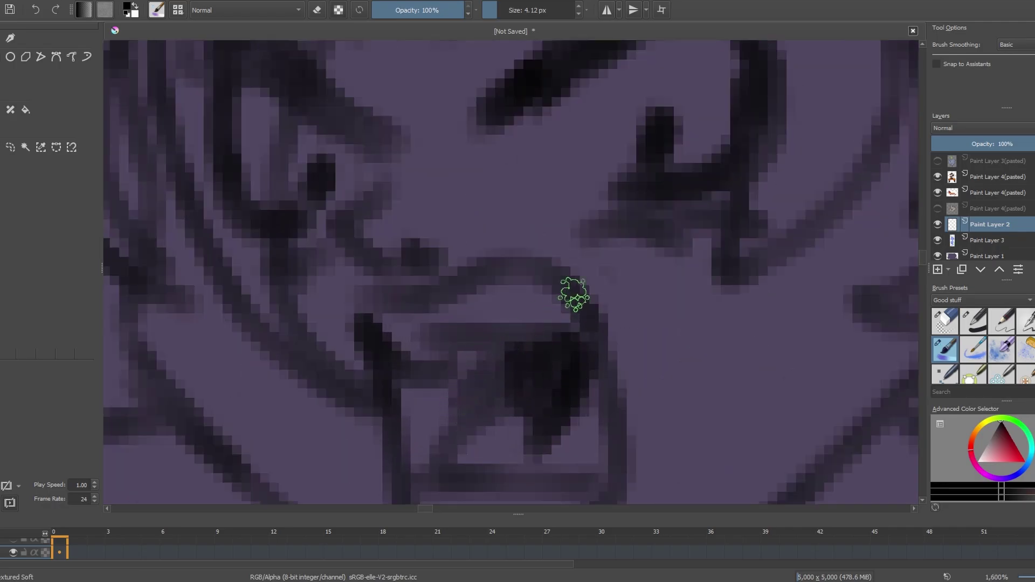
{"action": "scroll", "coordinate": [578, 292], "scroll_direction": "down", "scroll_amount": 3}
{"action": "scroll", "coordinate": [550, 262], "scroll_direction": "down", "scroll_amount": 3}
{"action": "scroll", "coordinate": [319, 194], "scroll_direction": "up", "scroll_amount": 1}
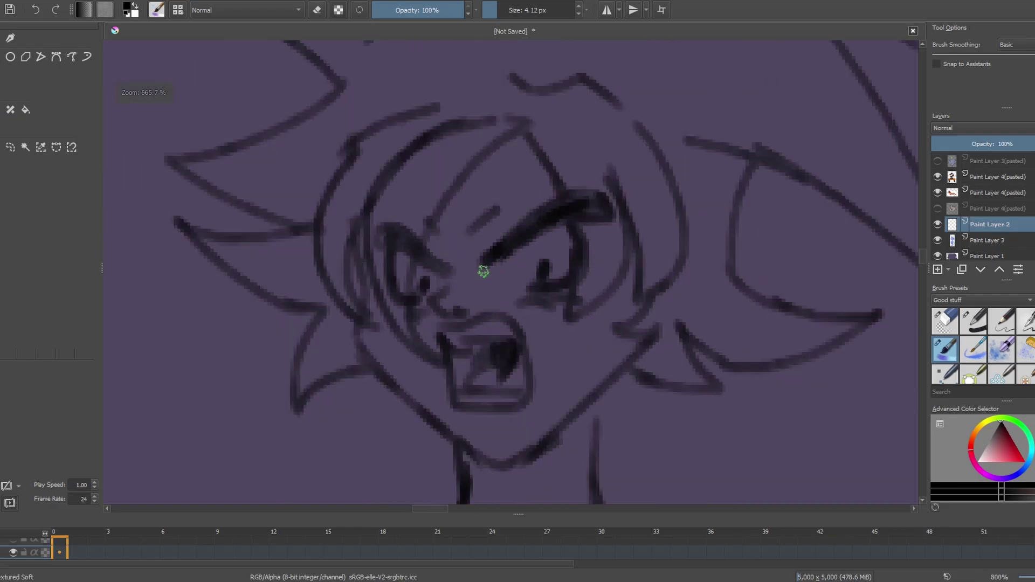
{"action": "scroll", "coordinate": [483, 270], "scroll_direction": "down", "scroll_amount": 5}
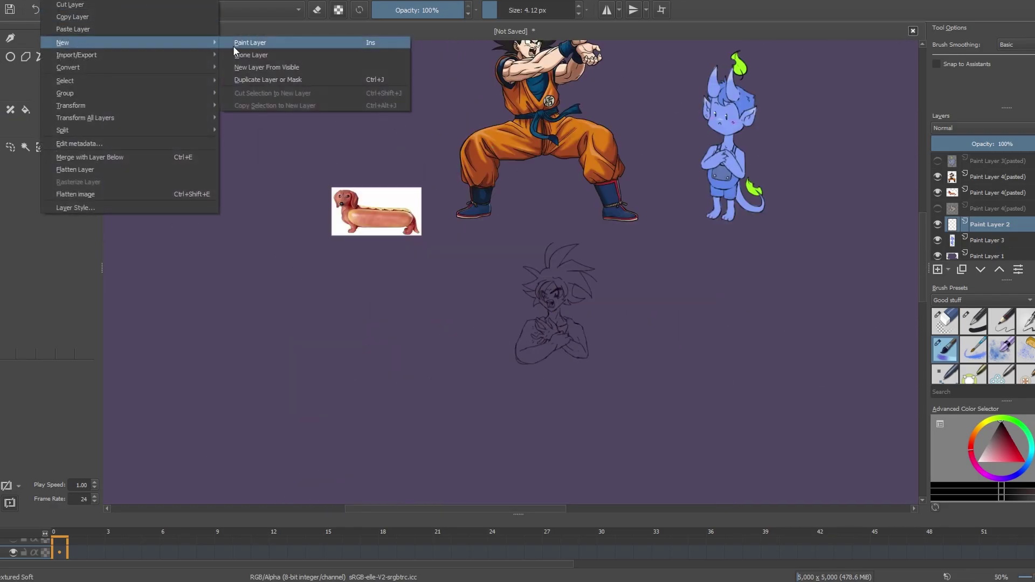
Add a new paint layer and move the hot-dog dachshund photo onto the sketch.
{"action": "left_click", "coordinate": [250, 46]}
{"action": "scroll", "coordinate": [545, 310], "scroll_direction": "up", "scroll_amount": 2}
{"action": "scroll", "coordinate": [503, 241], "scroll_direction": "down", "scroll_amount": 1}
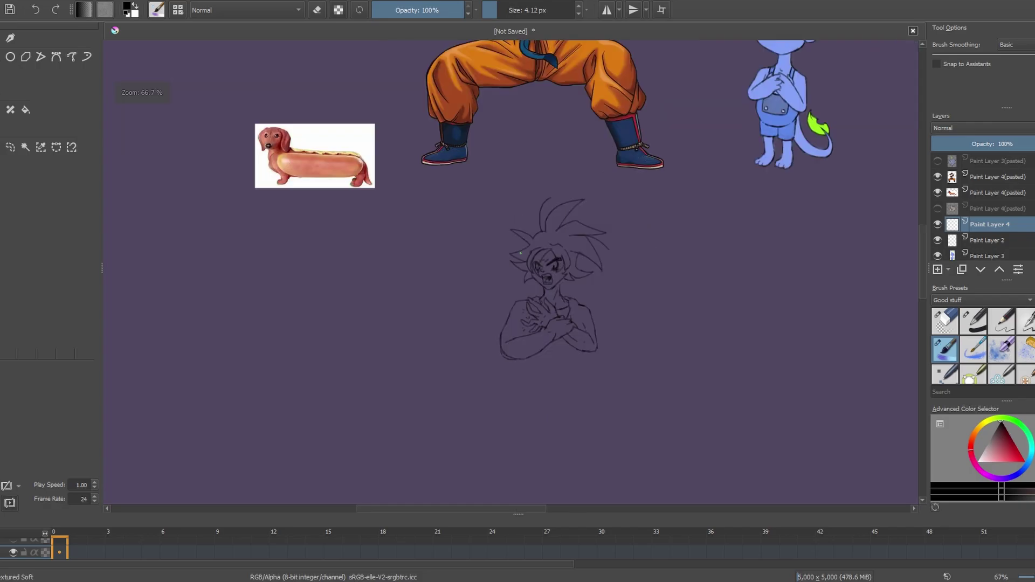
{"action": "key", "text": "ctrl+t"}
{"action": "left_click_drag", "start_coordinate": [309, 151], "coordinate": [615, 353]}
{"action": "key", "text": "b"}
{"action": "scroll", "coordinate": [791, 402], "scroll_direction": "up", "scroll_amount": 1}
{"action": "scroll", "coordinate": [791, 402], "scroll_direction": "up", "scroll_amount": 1}
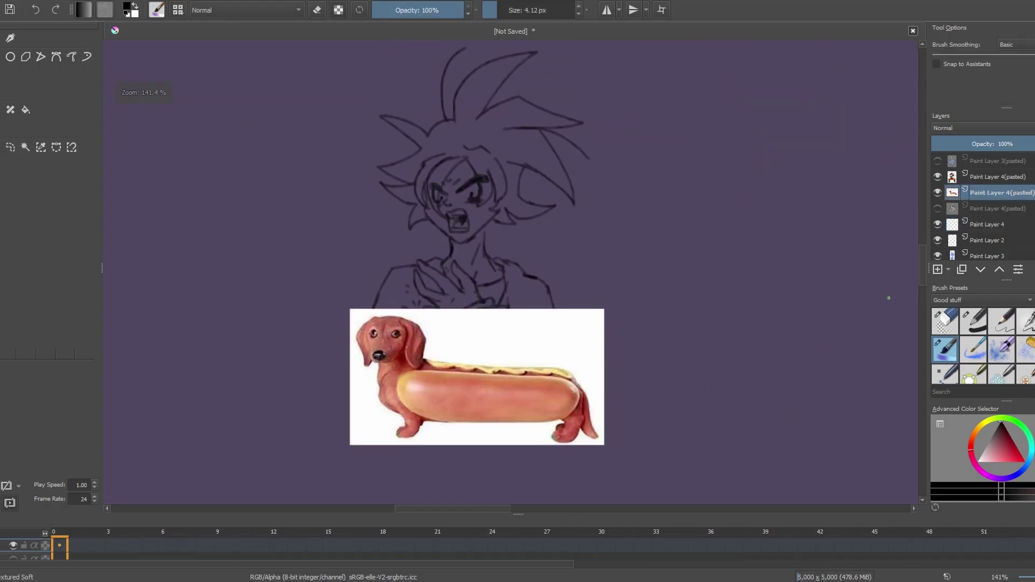
Remove the dachshund photo's white background with the contiguous selection tool, then deselect.
{"action": "left_click", "coordinate": [25, 146]}
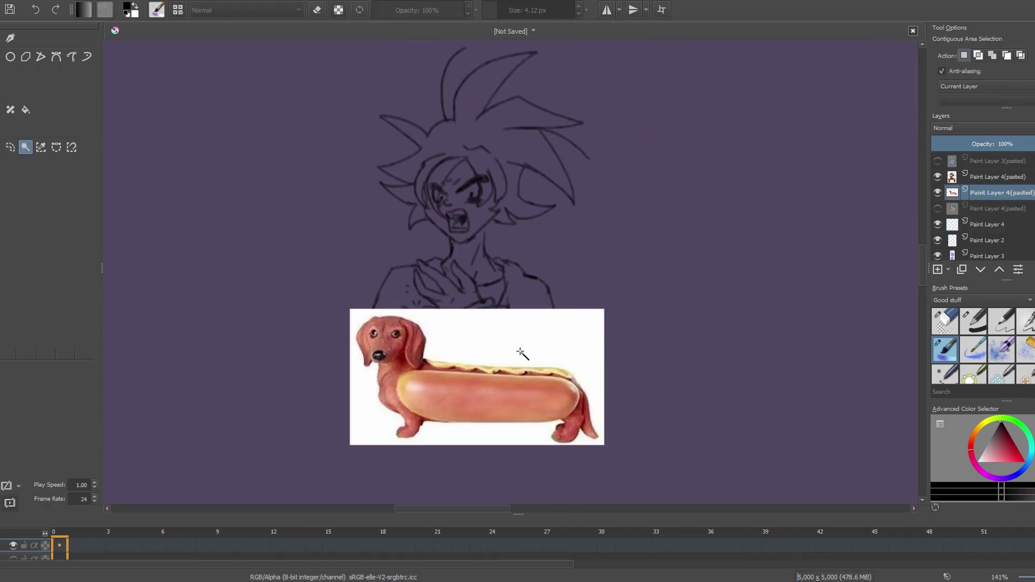
{"action": "left_click", "coordinate": [519, 347]}
{"action": "key", "text": "Delete"}
{"action": "right_click", "coordinate": [604, 371]}
{"action": "left_click", "coordinate": [625, 409]}
{"action": "scroll", "coordinate": [526, 402], "scroll_direction": "down", "scroll_amount": 1}
{"action": "scroll", "coordinate": [526, 401], "scroll_direction": "up", "scroll_amount": 1}
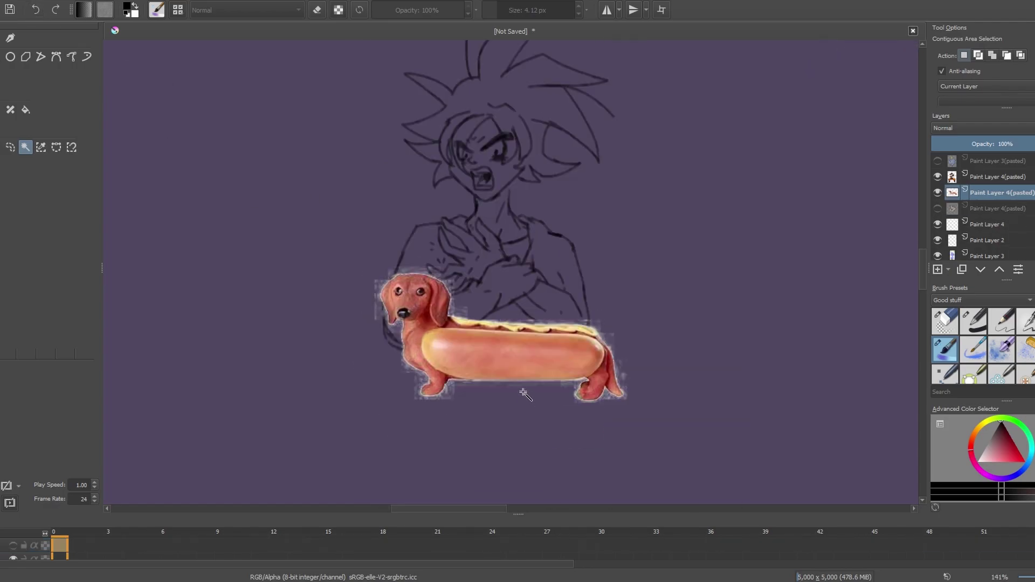
Switch to the thin pencil brush for sketching the box.
{"action": "key", "text": "b"}
{"action": "key", "text": "e"}
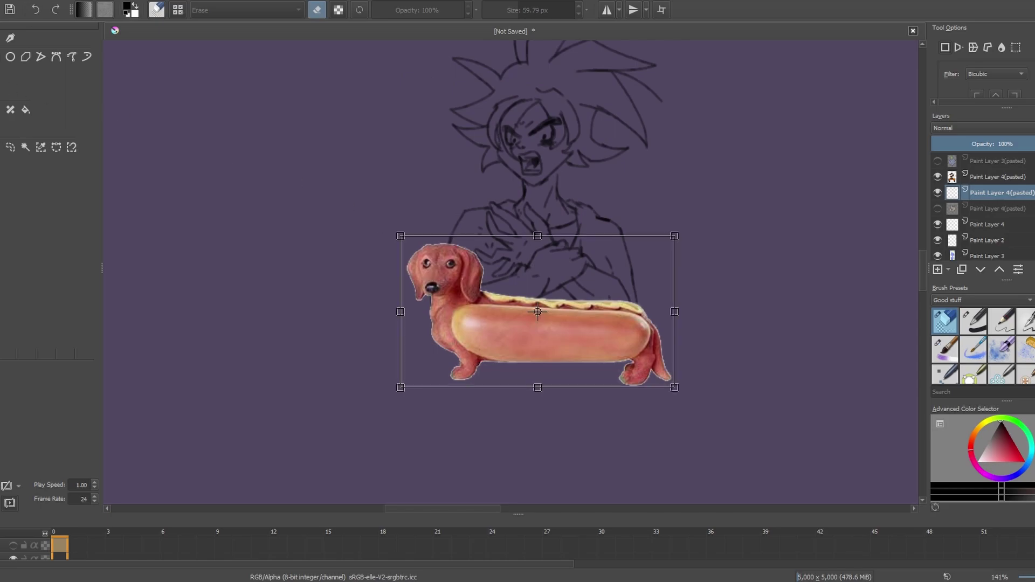
{"action": "left_click", "coordinate": [944, 350]}
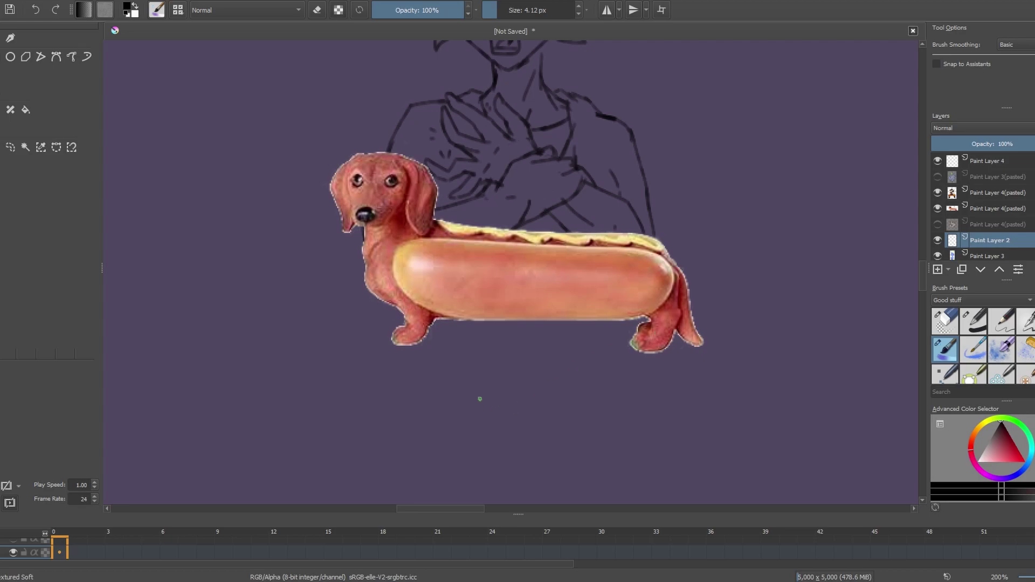
{"action": "scroll", "coordinate": [495, 346], "scroll_direction": "down", "scroll_amount": 1}
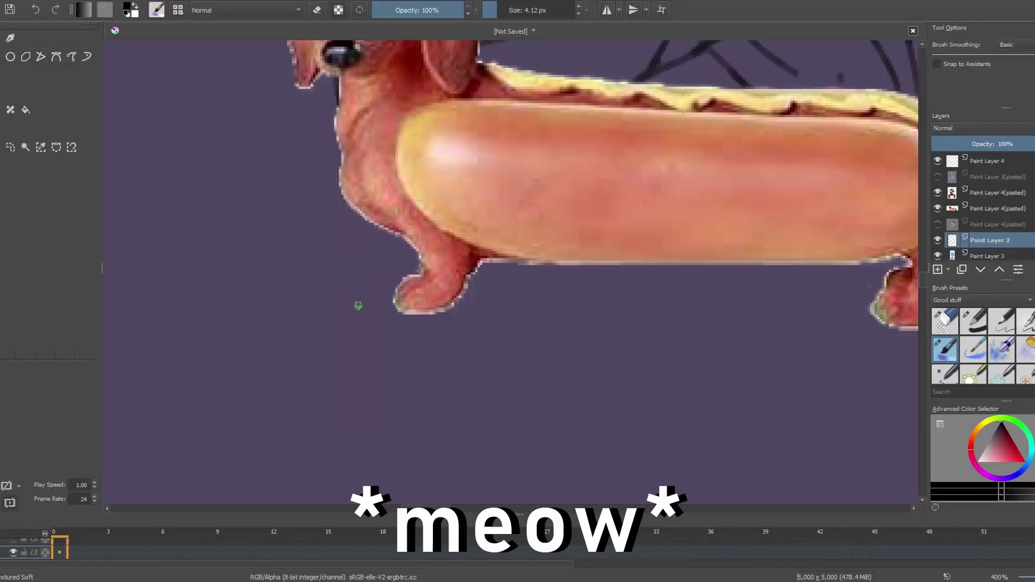
{"action": "scroll", "coordinate": [358, 306], "scroll_direction": "down", "scroll_amount": 2}
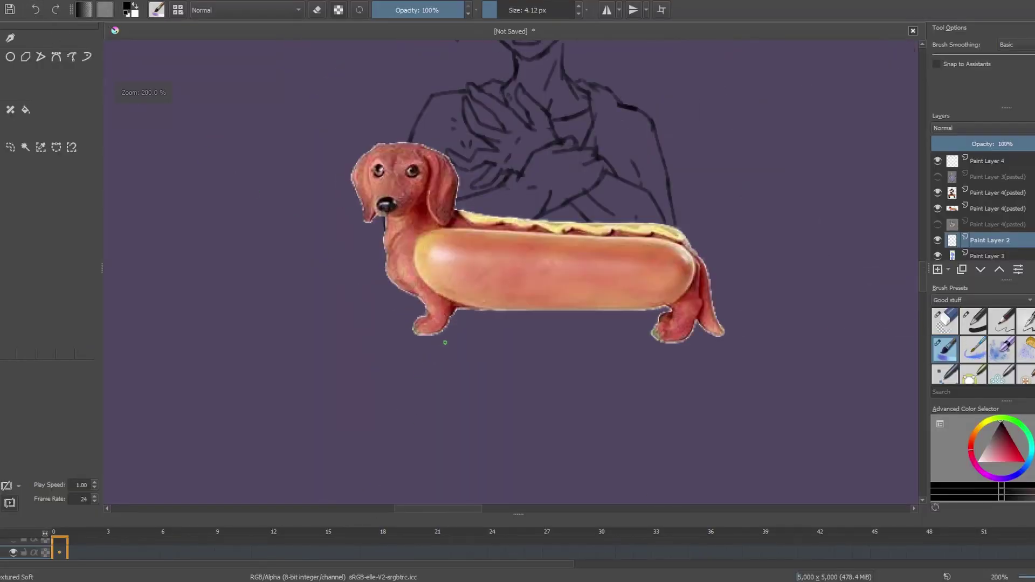
{"action": "scroll", "coordinate": [416, 327], "scroll_direction": "up", "scroll_amount": 2}
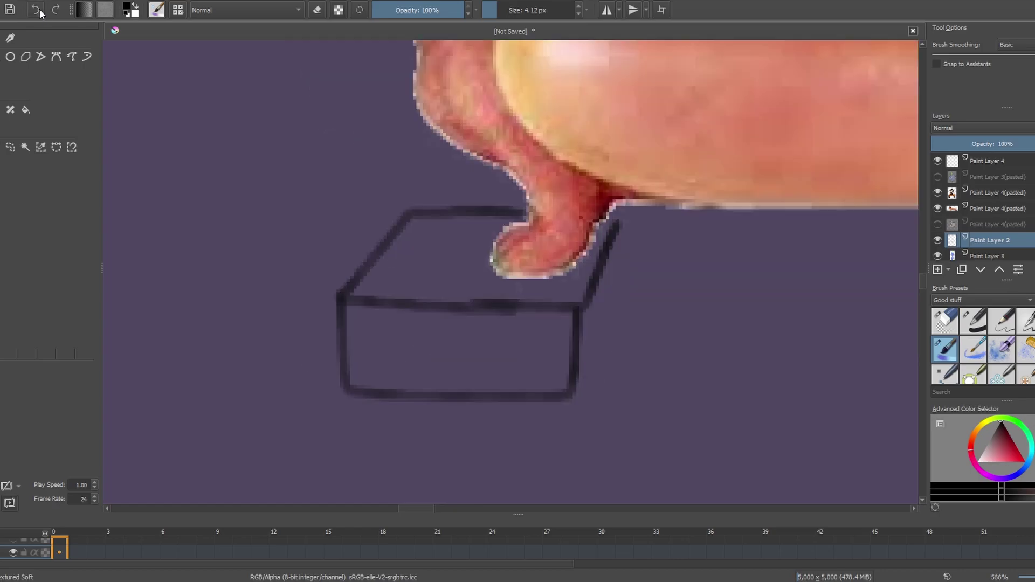
Draw the bottom edge and outline of the first drawer chest under the dog.
{"action": "scroll", "coordinate": [614, 220], "scroll_direction": "up", "scroll_amount": 2}
{"action": "scroll", "coordinate": [613, 372], "scroll_direction": "down", "scroll_amount": 4}
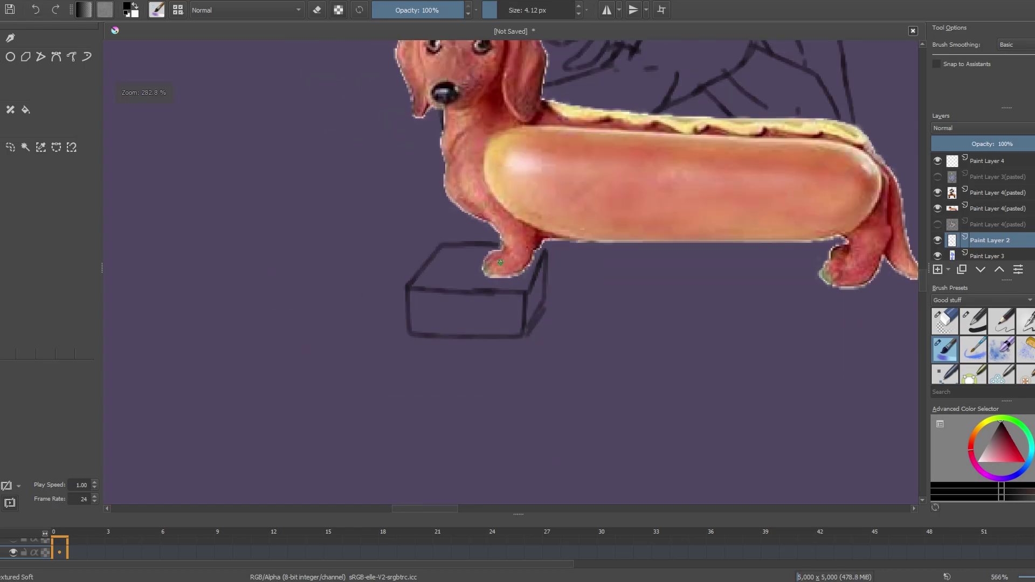
{"action": "scroll", "coordinate": [408, 311], "scroll_direction": "up", "scroll_amount": 3}
{"action": "left_click_drag", "start_coordinate": [409, 417], "coordinate": [610, 422]}
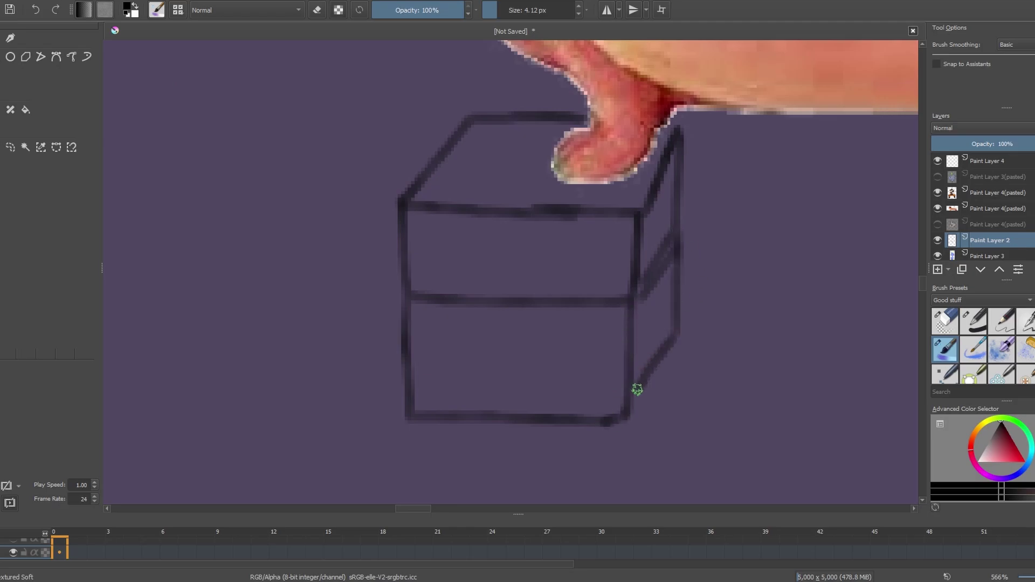
{"action": "scroll", "coordinate": [502, 438], "scroll_direction": "down", "scroll_amount": 2}
{"action": "scroll", "coordinate": [509, 327], "scroll_direction": "down", "scroll_amount": 3}
{"action": "scroll", "coordinate": [523, 320], "scroll_direction": "up", "scroll_amount": 2}
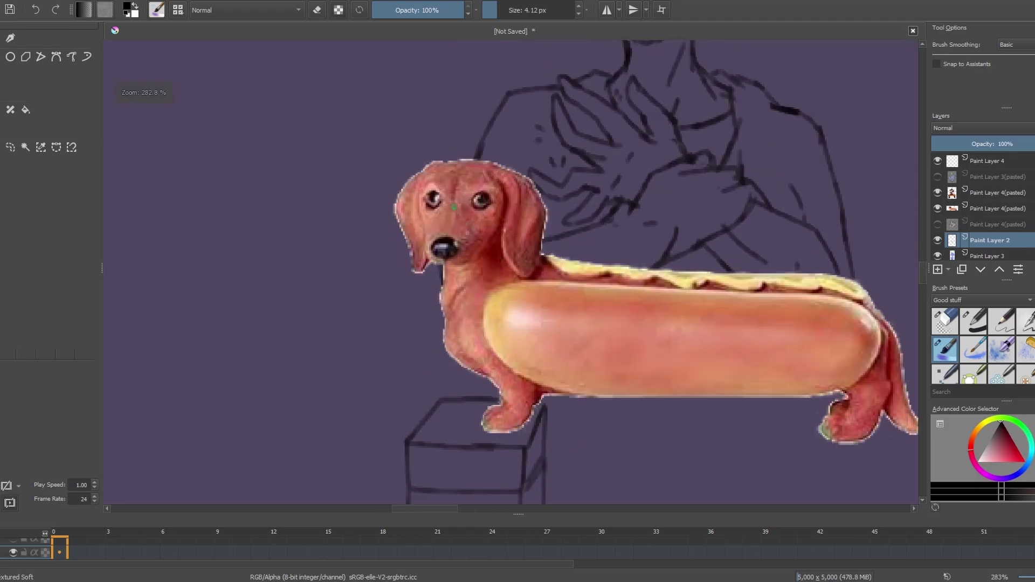
{"action": "scroll", "coordinate": [462, 162], "scroll_direction": "up", "scroll_amount": 2}
{"action": "scroll", "coordinate": [462, 161], "scroll_direction": "down", "scroll_amount": 3}
{"action": "scroll", "coordinate": [492, 365], "scroll_direction": "down", "scroll_amount": 1}
{"action": "scroll", "coordinate": [492, 364], "scroll_direction": "up", "scroll_amount": 1}
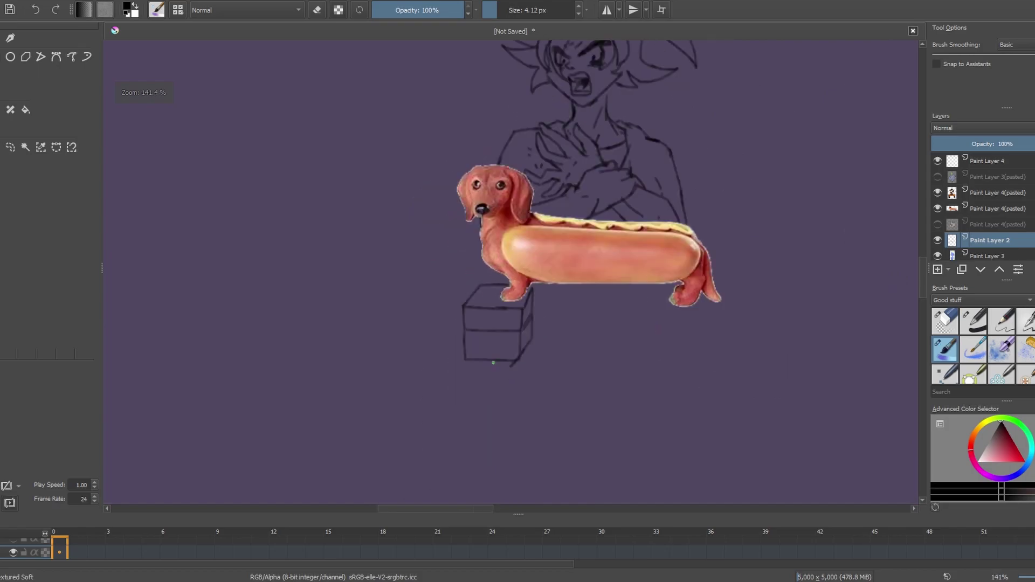
{"action": "scroll", "coordinate": [486, 345], "scroll_direction": "up", "scroll_amount": 5}
{"action": "left_click_drag", "start_coordinate": [475, 301], "coordinate": [520, 342]}
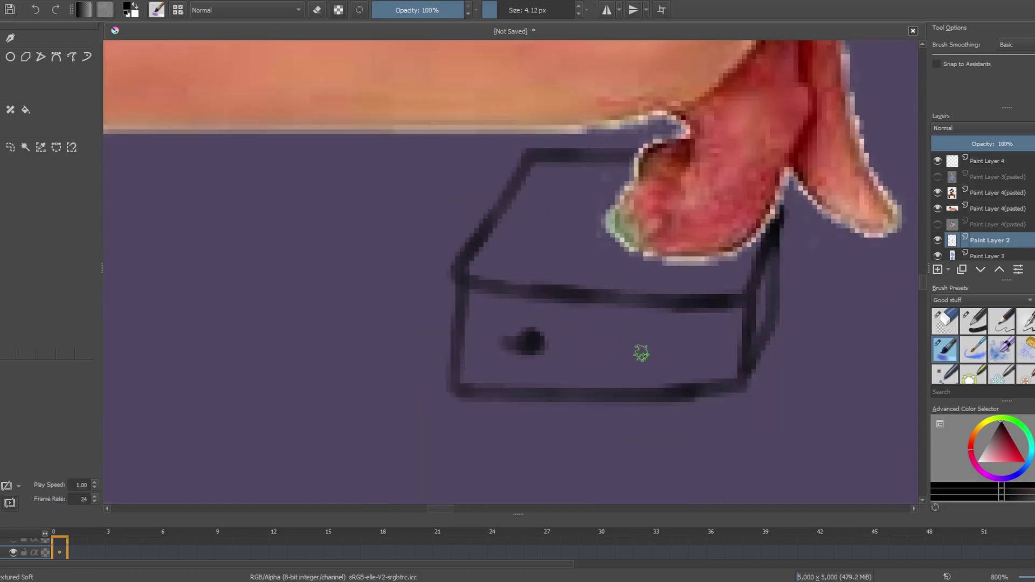
{"action": "scroll", "coordinate": [691, 335], "scroll_direction": "down", "scroll_amount": 3}
{"action": "scroll", "coordinate": [599, 326], "scroll_direction": "up", "scroll_amount": 2}
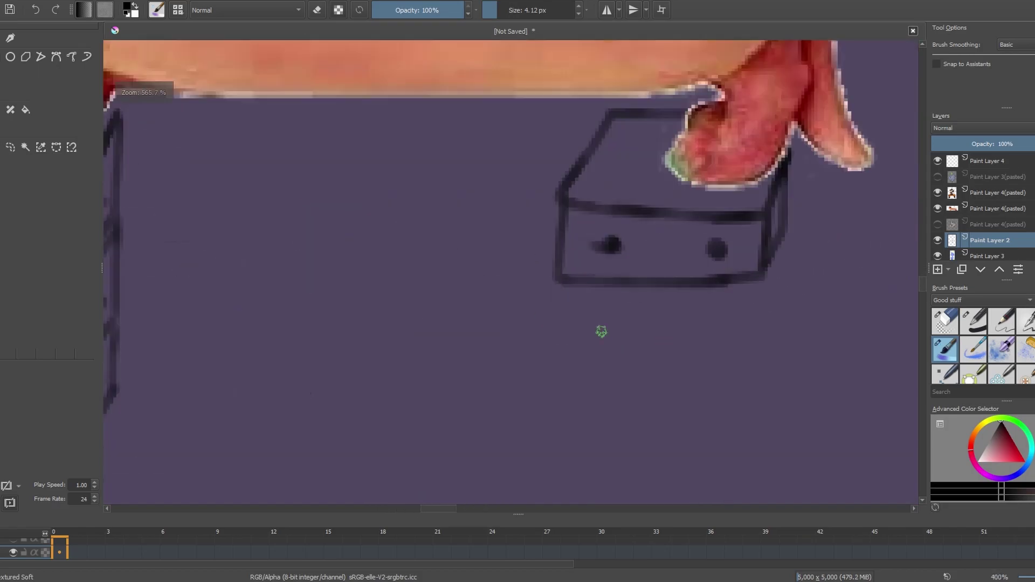
{"action": "scroll", "coordinate": [548, 261], "scroll_direction": "up", "scroll_amount": 1}
Add the lower drawer sections and right-side edges of the drawer chests.
{"action": "mouse_move", "coordinate": [547, 261]}
{"action": "left_mouse_down"}
{"action": "mouse_move", "coordinate": [627, 383]}
{"action": "mouse_move", "coordinate": [813, 373]}
{"action": "left_mouse_up"}
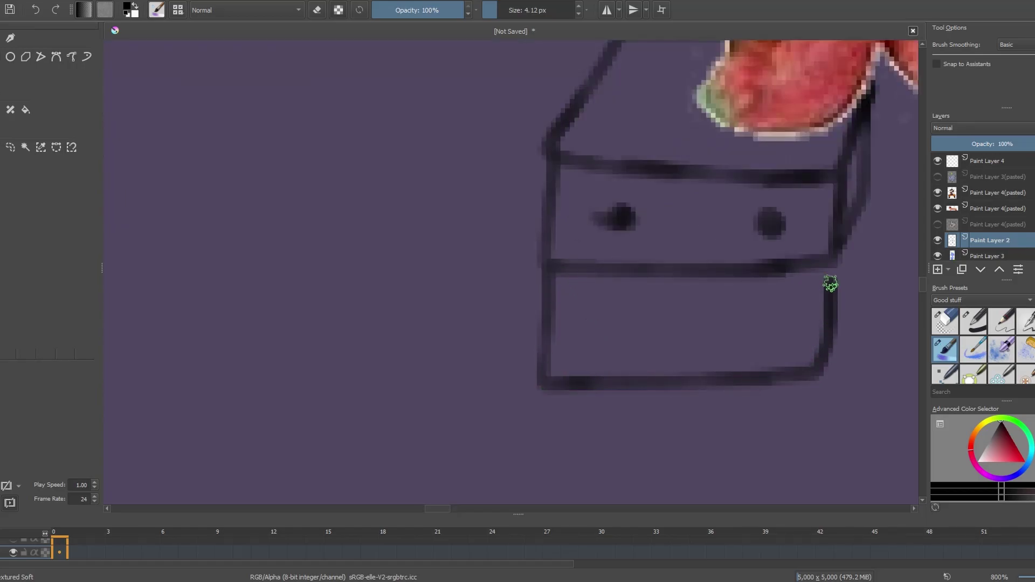
{"action": "left_click_drag", "start_coordinate": [863, 199], "coordinate": [823, 364]}
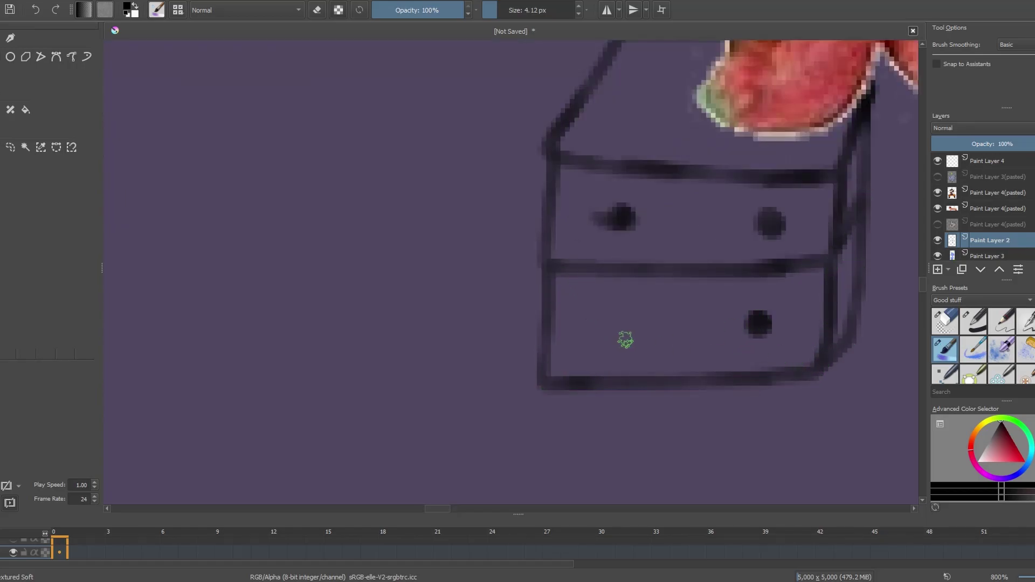
{"action": "scroll", "coordinate": [634, 352], "scroll_direction": "down", "scroll_amount": 6}
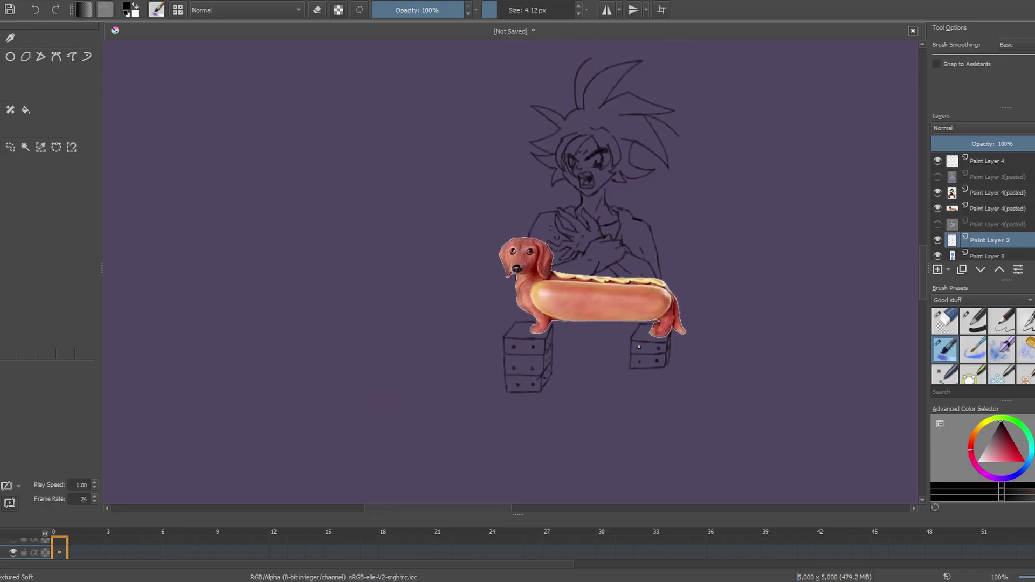
{"action": "scroll", "coordinate": [642, 384], "scroll_direction": "up", "scroll_amount": 2}
{"action": "scroll", "coordinate": [615, 358], "scroll_direction": "up", "scroll_amount": 3}
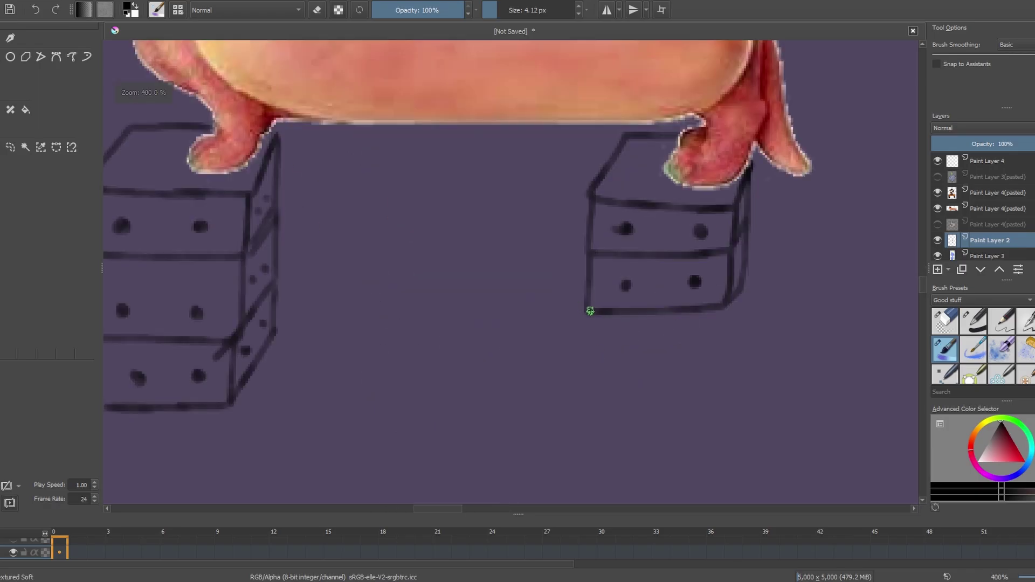
{"action": "scroll", "coordinate": [668, 378], "scroll_direction": "up", "scroll_amount": 2}
{"action": "left_click_drag", "start_coordinate": [723, 302], "coordinate": [710, 443]}
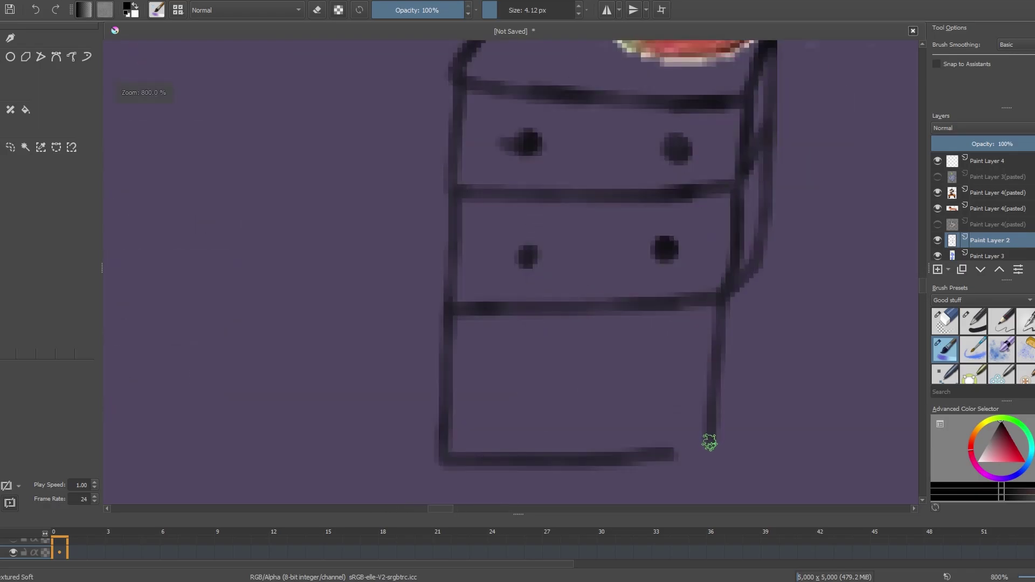
{"action": "left_click_drag", "start_coordinate": [755, 267], "coordinate": [739, 435]}
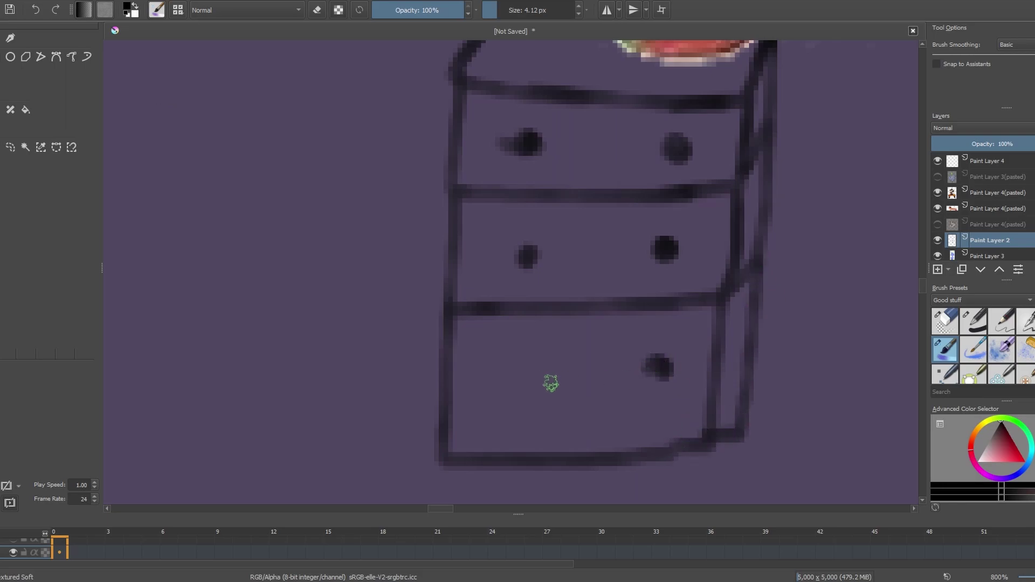
Sketch a sash end hanging below the knot under the crossed arms.
{"action": "scroll", "coordinate": [732, 366], "scroll_direction": "down", "scroll_amount": 5}
{"action": "scroll", "coordinate": [732, 366], "scroll_direction": "down", "scroll_amount": 1}
{"action": "scroll", "coordinate": [485, 464], "scroll_direction": "up", "scroll_amount": 5}
{"action": "left_click_drag", "start_coordinate": [681, 202], "coordinate": [715, 426]}
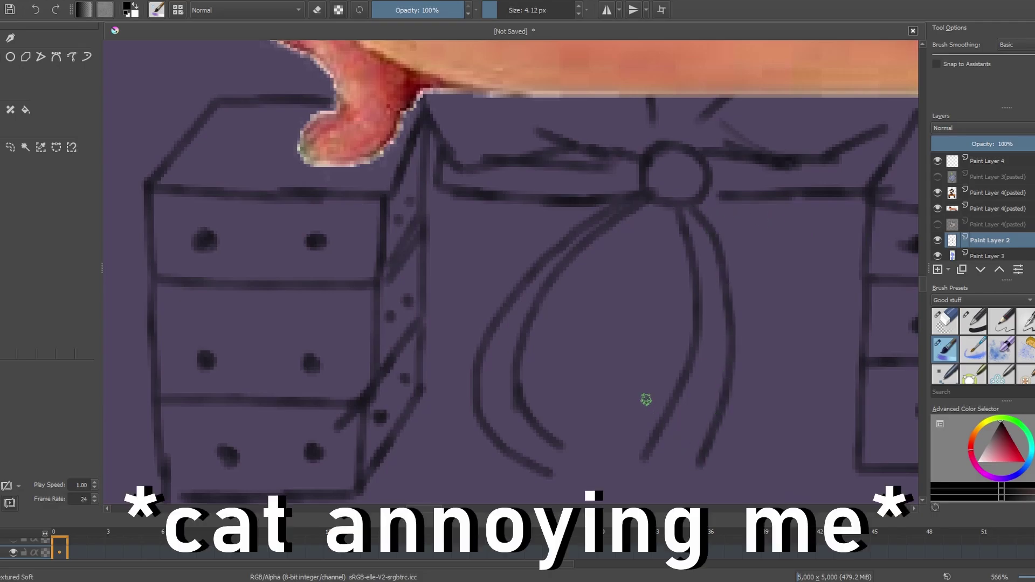
{"action": "scroll", "coordinate": [646, 400], "scroll_direction": "down", "scroll_amount": 2}
{"action": "scroll", "coordinate": [658, 376], "scroll_direction": "down", "scroll_amount": 4}
{"action": "scroll", "coordinate": [668, 351], "scroll_direction": "up", "scroll_amount": 1}
{"action": "scroll", "coordinate": [678, 322], "scroll_direction": "up", "scroll_amount": 2}
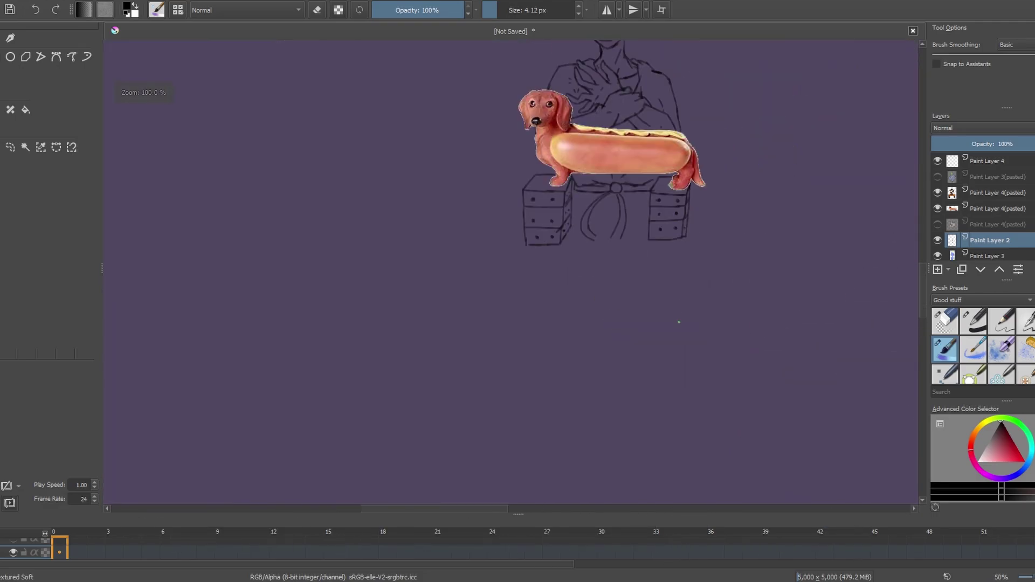
Select Paint Layer 3 and paint beige skin across the wrist and cuff edge.
{"action": "scroll", "coordinate": [678, 322], "scroll_direction": "up", "scroll_amount": 3}
{"action": "scroll", "coordinate": [532, 231], "scroll_direction": "up", "scroll_amount": 3}
{"action": "left_click", "coordinate": [481, 303], "text": "ctrl"}
{"action": "mouse_move", "coordinate": [482, 304]}
{"action": "left_mouse_down"}
{"action": "mouse_move", "coordinate": [596, 324]}
{"action": "mouse_move", "coordinate": [677, 278]}
{"action": "left_mouse_up"}
{"action": "mouse_move", "coordinate": [589, 231]}
{"action": "left_mouse_down"}
{"action": "mouse_move", "coordinate": [696, 259]}
{"action": "mouse_move", "coordinate": [785, 346]}
{"action": "mouse_move", "coordinate": [735, 416]}
{"action": "mouse_move", "coordinate": [631, 409]}
{"action": "mouse_move", "coordinate": [523, 464]}
{"action": "left_mouse_up"}
{"action": "left_click_drag", "start_coordinate": [887, 382], "coordinate": [837, 323]}
Fill the lower wrist and the area near the thumb with beige.
{"action": "scroll", "coordinate": [632, 310], "scroll_direction": "down", "scroll_amount": 2}
{"action": "mouse_move", "coordinate": [632, 310]}
{"action": "left_mouse_down"}
{"action": "mouse_move", "coordinate": [619, 300]}
{"action": "mouse_move", "coordinate": [600, 400]}
{"action": "mouse_move", "coordinate": [693, 393]}
{"action": "mouse_move", "coordinate": [633, 359]}
{"action": "mouse_move", "coordinate": [612, 370]}
{"action": "mouse_move", "coordinate": [569, 358]}
{"action": "mouse_move", "coordinate": [439, 404]}
{"action": "mouse_move", "coordinate": [597, 424]}
{"action": "left_mouse_up"}
{"action": "scroll", "coordinate": [596, 424], "scroll_direction": "down", "scroll_amount": 8}
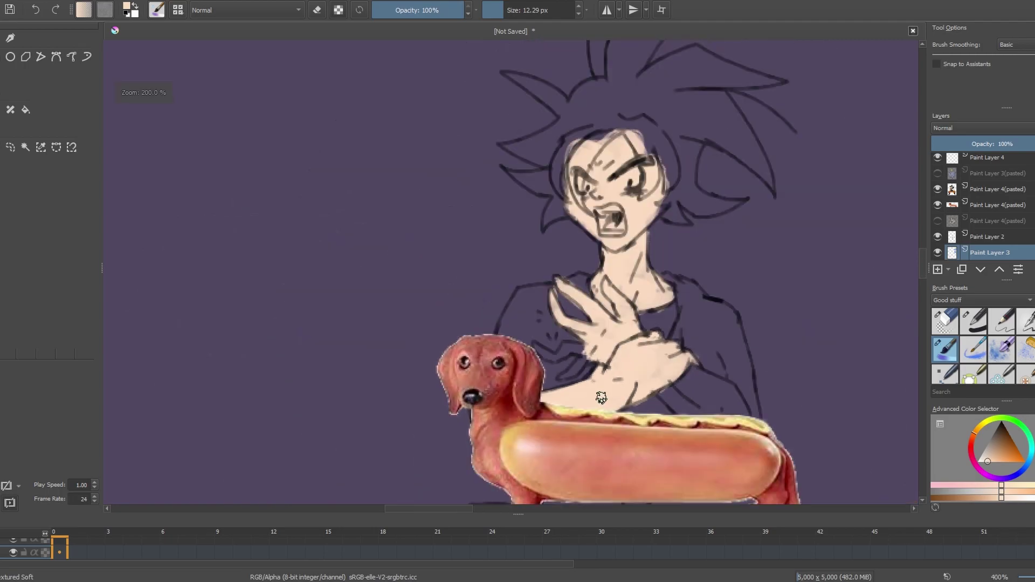
{"action": "scroll", "coordinate": [612, 381], "scroll_direction": "up", "scroll_amount": 9}
{"action": "mouse_move", "coordinate": [612, 381]}
{"action": "left_mouse_down"}
{"action": "mouse_move", "coordinate": [535, 370]}
{"action": "mouse_move", "coordinate": [483, 410]}
{"action": "mouse_move", "coordinate": [589, 428]}
{"action": "mouse_move", "coordinate": [549, 462]}
{"action": "mouse_move", "coordinate": [646, 373]}
{"action": "left_mouse_up"}
{"action": "scroll", "coordinate": [646, 373], "scroll_direction": "down", "scroll_amount": 1}
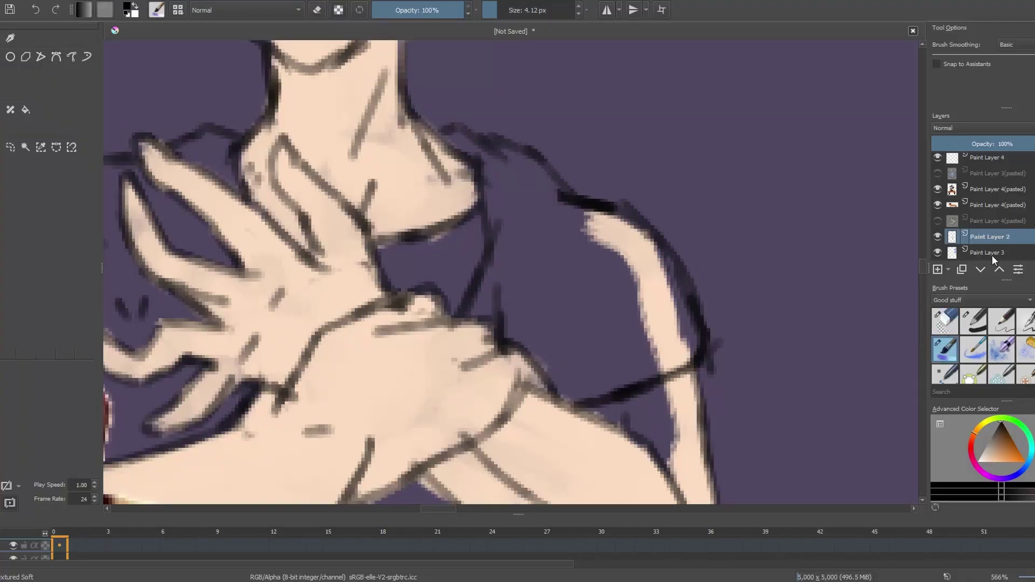
Enlarge the brush, sample the painted skin colour and paint skin onto the arm.
{"action": "left_click", "coordinate": [992, 252]}
{"action": "key", "text": "minus"}
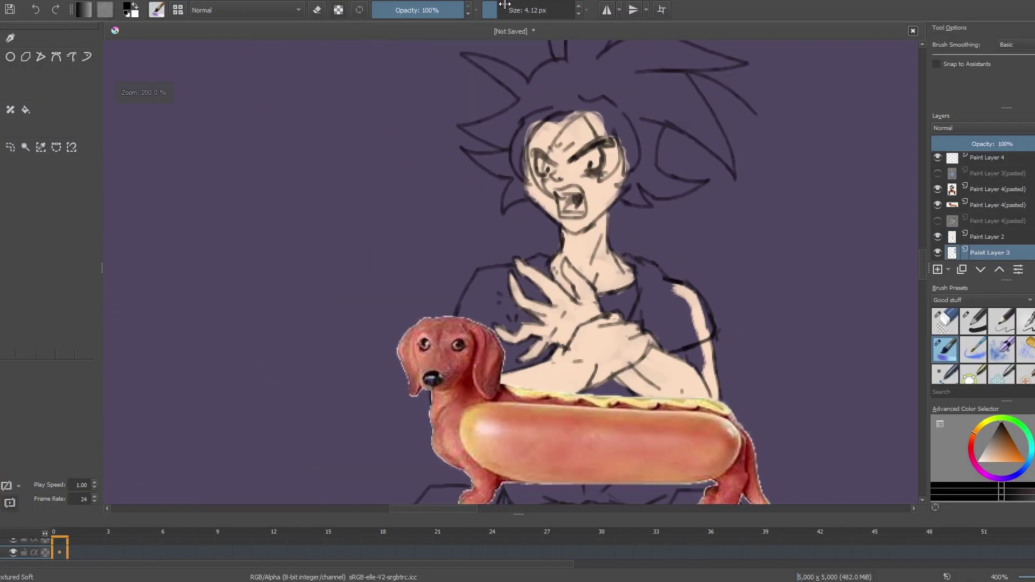
{"action": "left_click_drag", "start_coordinate": [501, 13], "coordinate": [509, 13]}
{"action": "key", "text": "plus"}
{"action": "key", "text": "plus"}
{"action": "key", "text": "plus"}
{"action": "left_click", "coordinate": [696, 401], "text": "ctrl"}
{"action": "mouse_move", "coordinate": [655, 291]}
{"action": "left_mouse_down"}
{"action": "mouse_move", "coordinate": [645, 377]}
{"action": "mouse_move", "coordinate": [647, 356]}
{"action": "left_mouse_up"}
Sample orange from the reference Goku's pants and stroke it onto the shirt shoulder.
{"action": "key", "text": "minus"}
{"action": "key", "text": "minus"}
{"action": "key", "text": "minus"}
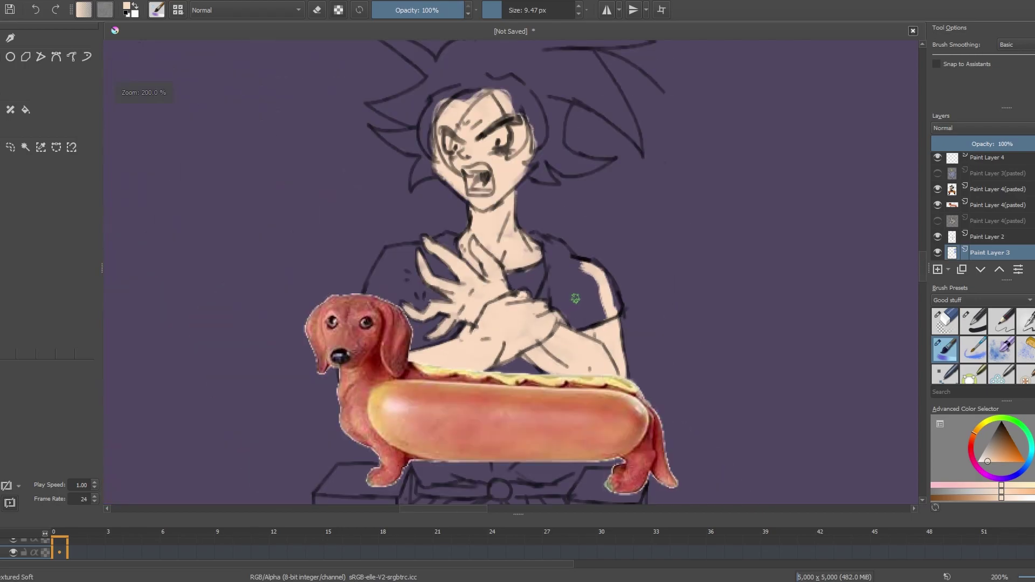
{"action": "scroll", "coordinate": [494, 337], "scroll_direction": "down", "scroll_amount": 2}
{"action": "scroll", "coordinate": [494, 270], "scroll_direction": "down", "scroll_amount": 1}
{"action": "scroll", "coordinate": [534, 151], "scroll_direction": "up", "scroll_amount": 2}
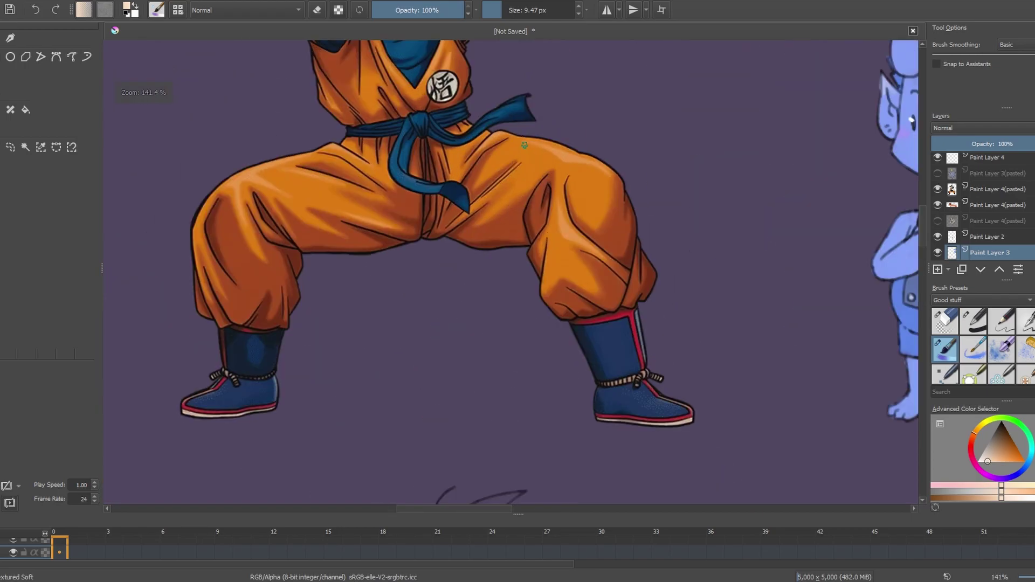
{"action": "left_click", "coordinate": [537, 147], "text": "ctrl"}
{"action": "scroll", "coordinate": [538, 147], "scroll_direction": "down", "scroll_amount": 2}
{"action": "scroll", "coordinate": [548, 199], "scroll_direction": "up", "scroll_amount": 2}
{"action": "scroll", "coordinate": [548, 198], "scroll_direction": "up", "scroll_amount": 1}
{"action": "scroll", "coordinate": [548, 199], "scroll_direction": "up", "scroll_amount": 1}
{"action": "scroll", "coordinate": [561, 346], "scroll_direction": "down", "scroll_amount": 5}
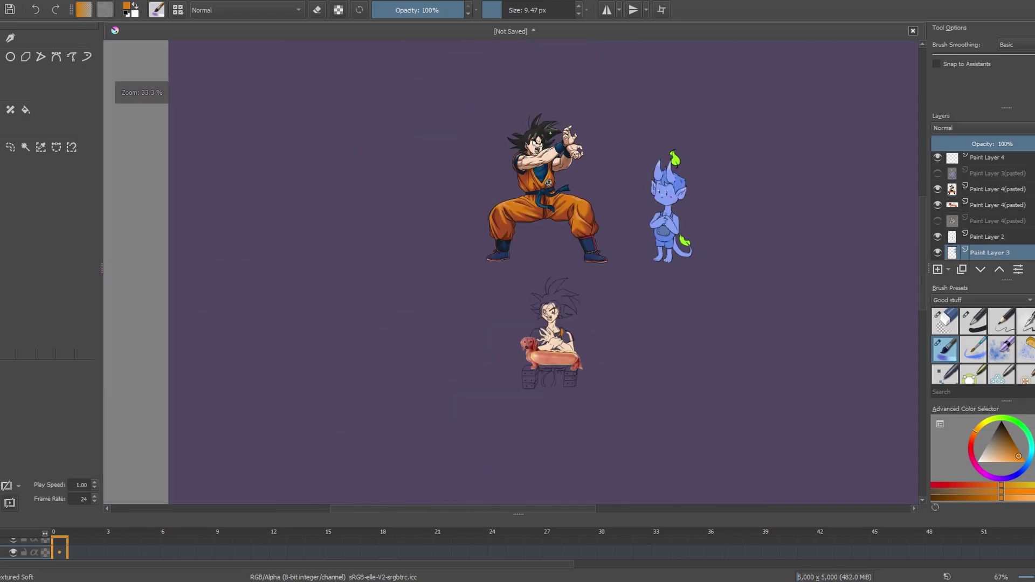
{"action": "scroll", "coordinate": [634, 372], "scroll_direction": "up", "scroll_amount": 5}
{"action": "scroll", "coordinate": [659, 343], "scroll_direction": "down", "scroll_amount": 5}
{"action": "scroll", "coordinate": [659, 344], "scroll_direction": "up", "scroll_amount": 5}
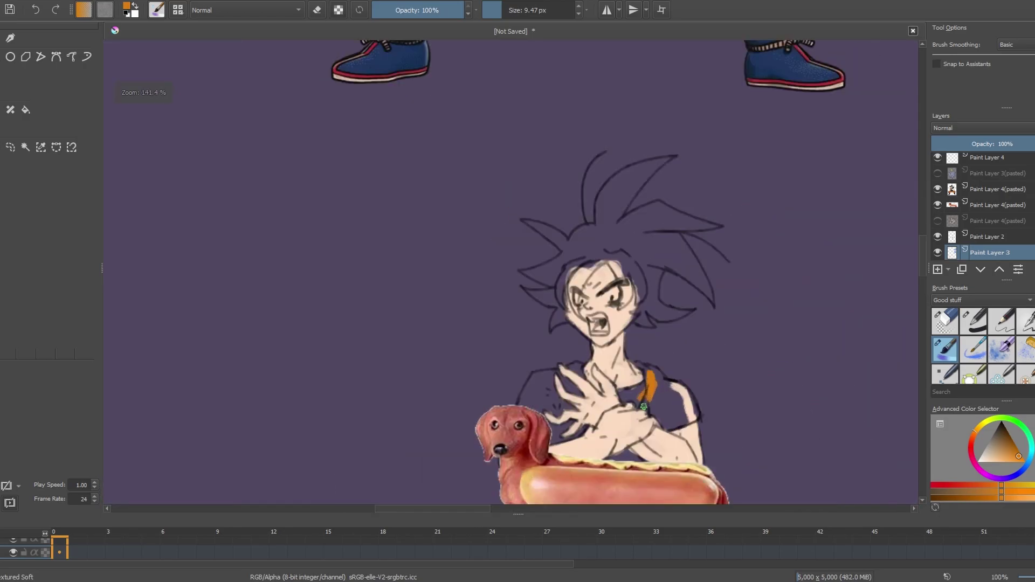
{"action": "scroll", "coordinate": [659, 378], "scroll_direction": "up", "scroll_amount": 2}
{"action": "left_click_drag", "start_coordinate": [690, 270], "coordinate": [677, 414]}
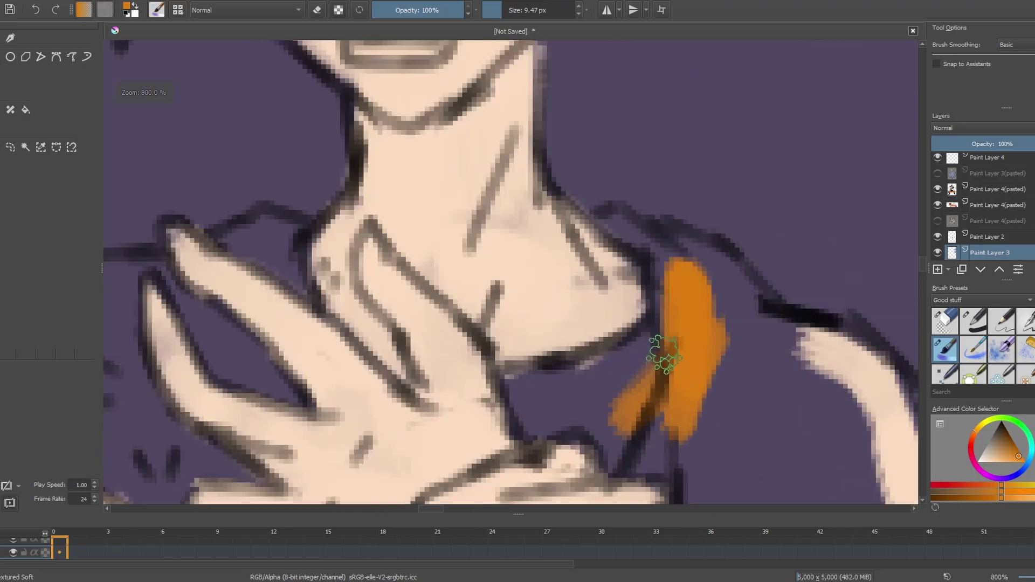
Switch to a lighter orange and fill the shoulder patch and sleeve down the arm.
{"action": "left_click", "coordinate": [1017, 461]}
{"action": "mouse_move", "coordinate": [716, 404]}
{"action": "left_mouse_down"}
{"action": "mouse_move", "coordinate": [654, 478]}
{"action": "mouse_move", "coordinate": [700, 384]}
{"action": "mouse_move", "coordinate": [688, 289]}
{"action": "mouse_move", "coordinate": [620, 219]}
{"action": "mouse_move", "coordinate": [738, 280]}
{"action": "mouse_move", "coordinate": [765, 315]}
{"action": "left_mouse_up"}
{"action": "scroll", "coordinate": [765, 315], "scroll_direction": "down", "scroll_amount": 5}
{"action": "scroll", "coordinate": [698, 244], "scroll_direction": "up", "scroll_amount": 5}
{"action": "mouse_move", "coordinate": [697, 244]}
{"action": "left_mouse_down"}
{"action": "mouse_move", "coordinate": [768, 277]}
{"action": "mouse_move", "coordinate": [675, 215]}
{"action": "mouse_move", "coordinate": [777, 386]}
{"action": "mouse_move", "coordinate": [695, 431]}
{"action": "mouse_move", "coordinate": [609, 448]}
{"action": "mouse_move", "coordinate": [539, 372]}
{"action": "mouse_move", "coordinate": [575, 311]}
{"action": "left_mouse_up"}
{"action": "scroll", "coordinate": [575, 312], "scroll_direction": "down", "scroll_amount": 1}
{"action": "scroll", "coordinate": [575, 311], "scroll_direction": "up", "scroll_amount": 2}
{"action": "left_click_drag", "start_coordinate": [609, 264], "coordinate": [725, 343]}
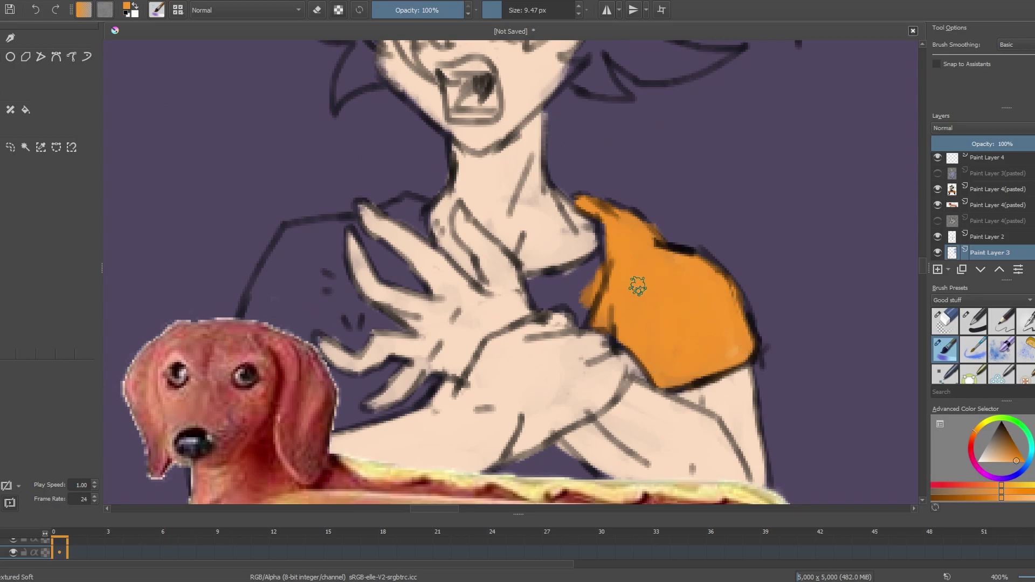
{"action": "scroll", "coordinate": [677, 285], "scroll_direction": "down", "scroll_amount": 1}
{"action": "scroll", "coordinate": [355, 420], "scroll_direction": "up", "scroll_amount": 2}
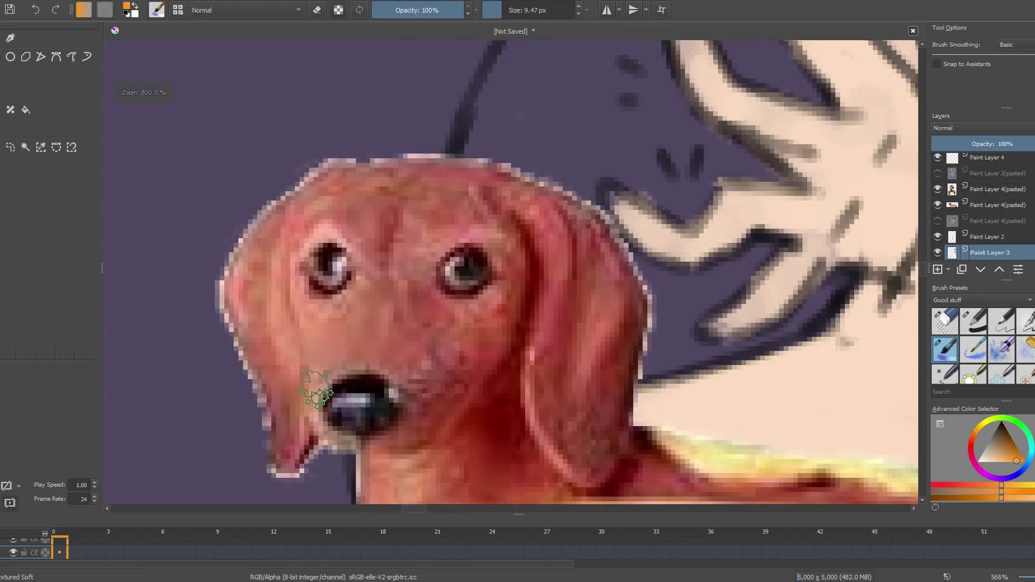
{"action": "scroll", "coordinate": [309, 328], "scroll_direction": "down", "scroll_amount": 2}
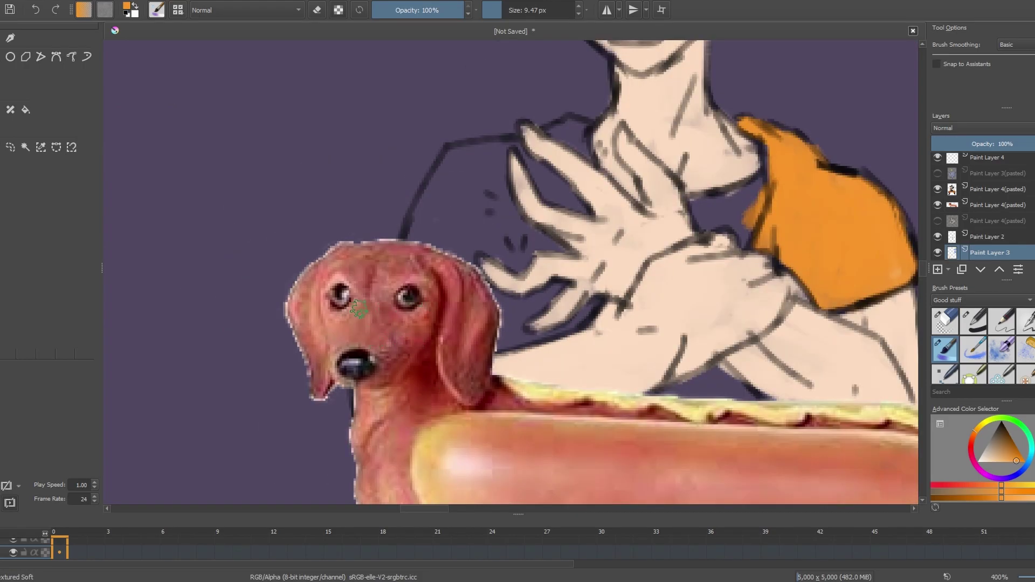
{"action": "scroll", "coordinate": [359, 308], "scroll_direction": "up", "scroll_amount": 2}
Paint dark fill over the top of the hair and extend it upward.
{"action": "scroll", "coordinate": [438, 325], "scroll_direction": "down", "scroll_amount": 5}
{"action": "scroll", "coordinate": [646, 416], "scroll_direction": "up", "scroll_amount": 5}
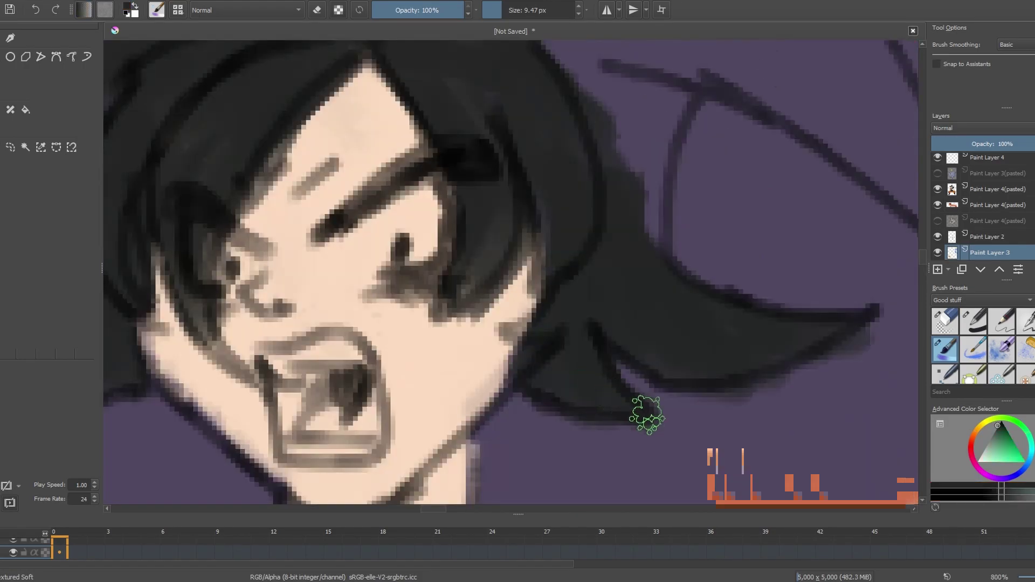
{"action": "scroll", "coordinate": [561, 347], "scroll_direction": "down", "scroll_amount": 4}
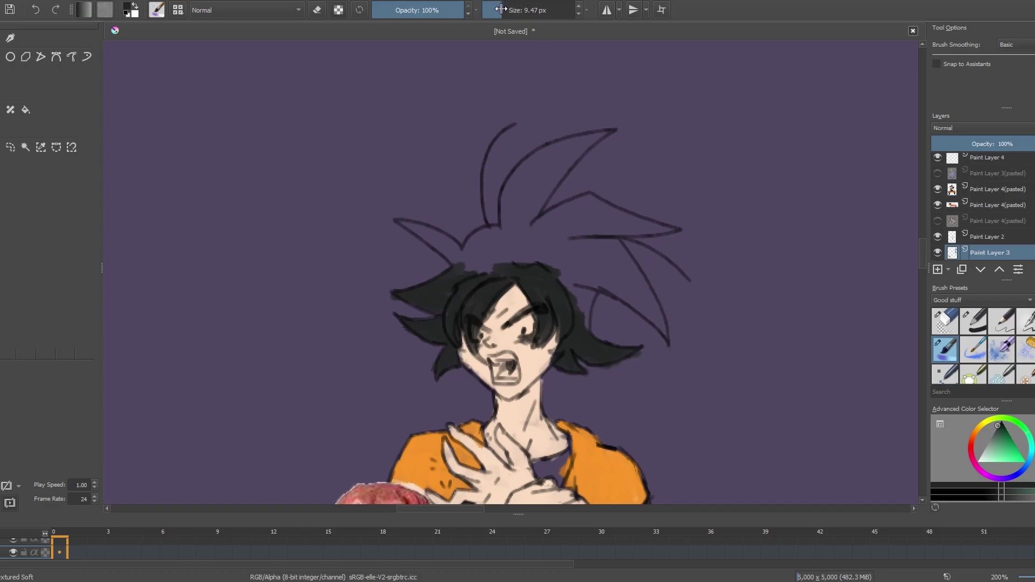
{"action": "scroll", "coordinate": [545, 331], "scroll_direction": "up", "scroll_amount": 2}
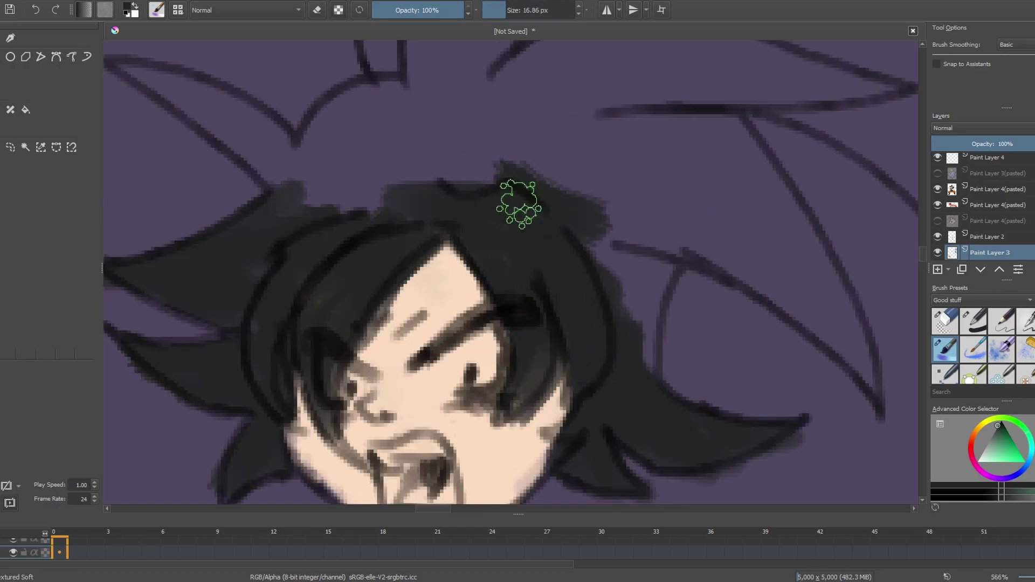
{"action": "scroll", "coordinate": [462, 203], "scroll_direction": "down", "scroll_amount": 2}
{"action": "scroll", "coordinate": [431, 215], "scroll_direction": "up", "scroll_amount": 2}
{"action": "scroll", "coordinate": [562, 238], "scroll_direction": "up", "scroll_amount": 1}
{"action": "mouse_move", "coordinate": [562, 238]}
{"action": "left_mouse_down"}
{"action": "mouse_move", "coordinate": [446, 247]}
{"action": "mouse_move", "coordinate": [436, 356]}
{"action": "mouse_move", "coordinate": [388, 301]}
{"action": "mouse_move", "coordinate": [312, 250]}
{"action": "mouse_move", "coordinate": [378, 325]}
{"action": "left_mouse_up"}
{"action": "mouse_move", "coordinate": [430, 411]}
{"action": "left_mouse_down"}
{"action": "mouse_move", "coordinate": [439, 331]}
{"action": "mouse_move", "coordinate": [527, 167]}
{"action": "left_mouse_up"}
Fill the remaining hair spikes dark, then begin orange across the waist above the belt.
{"action": "scroll", "coordinate": [474, 358], "scroll_direction": "down", "scroll_amount": 4}
{"action": "scroll", "coordinate": [477, 364], "scroll_direction": "up", "scroll_amount": 3}
{"action": "mouse_move", "coordinate": [477, 363]}
{"action": "left_mouse_down"}
{"action": "mouse_move", "coordinate": [492, 224]}
{"action": "mouse_move", "coordinate": [601, 173]}
{"action": "mouse_move", "coordinate": [584, 201]}
{"action": "mouse_move", "coordinate": [721, 141]}
{"action": "mouse_move", "coordinate": [531, 300]}
{"action": "left_mouse_up"}
{"action": "scroll", "coordinate": [534, 300], "scroll_direction": "down", "scroll_amount": 4}
{"action": "scroll", "coordinate": [596, 281], "scroll_direction": "up", "scroll_amount": 4}
{"action": "mouse_move", "coordinate": [546, 226]}
{"action": "left_mouse_down"}
{"action": "mouse_move", "coordinate": [647, 185]}
{"action": "mouse_move", "coordinate": [688, 203]}
{"action": "mouse_move", "coordinate": [544, 313]}
{"action": "mouse_move", "coordinate": [453, 254]}
{"action": "left_mouse_up"}
{"action": "scroll", "coordinate": [624, 289], "scroll_direction": "down", "scroll_amount": 1}
{"action": "mouse_move", "coordinate": [624, 289]}
{"action": "left_mouse_down"}
{"action": "mouse_move", "coordinate": [606, 273]}
{"action": "mouse_move", "coordinate": [689, 418]}
{"action": "mouse_move", "coordinate": [601, 406]}
{"action": "mouse_move", "coordinate": [475, 263]}
{"action": "mouse_move", "coordinate": [314, 281]}
{"action": "mouse_move", "coordinate": [442, 289]}
{"action": "mouse_move", "coordinate": [536, 273]}
{"action": "mouse_move", "coordinate": [408, 328]}
{"action": "left_mouse_up"}
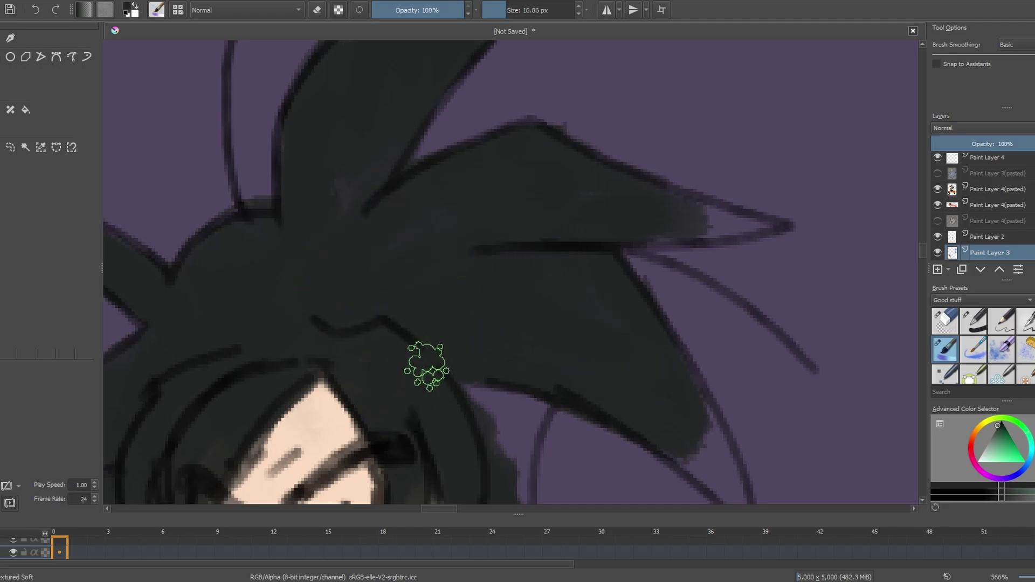
{"action": "scroll", "coordinate": [480, 293], "scroll_direction": "down", "scroll_amount": 2}
{"action": "scroll", "coordinate": [237, 260], "scroll_direction": "up", "scroll_amount": 3}
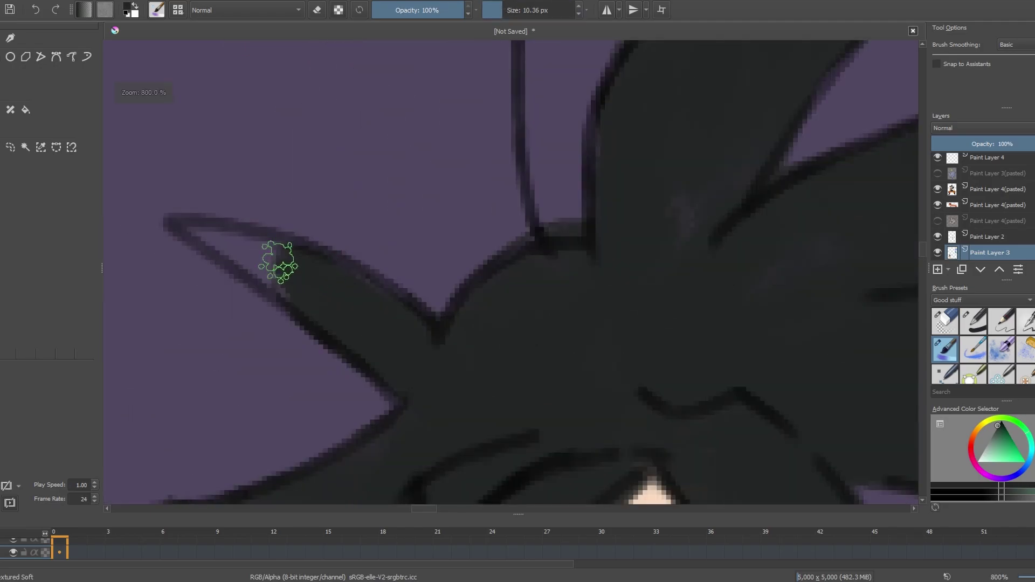
{"action": "scroll", "coordinate": [341, 281], "scroll_direction": "down", "scroll_amount": 4}
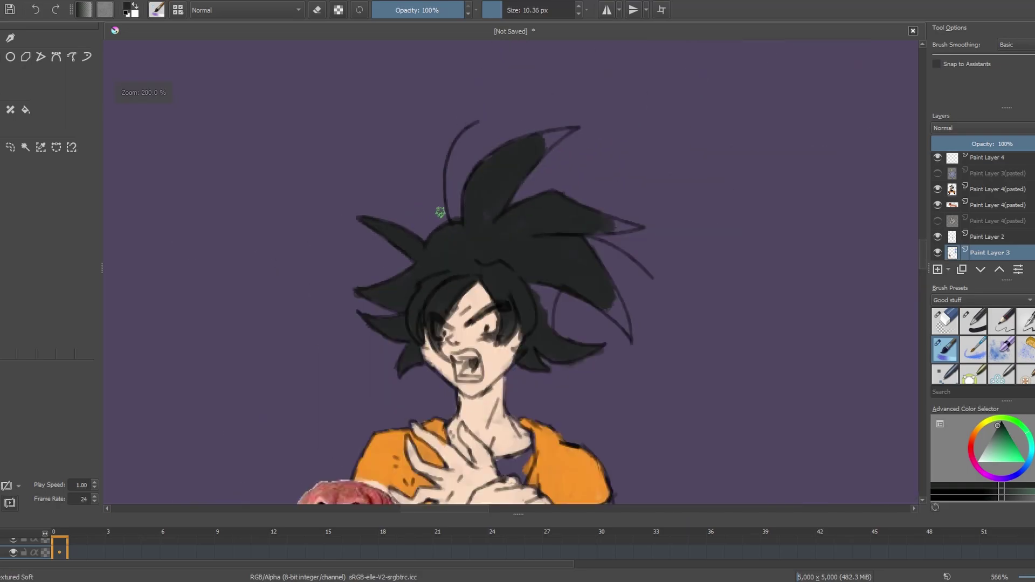
{"action": "scroll", "coordinate": [518, 203], "scroll_direction": "up", "scroll_amount": 3}
{"action": "scroll", "coordinate": [518, 203], "scroll_direction": "down", "scroll_amount": 3}
{"action": "scroll", "coordinate": [639, 256], "scroll_direction": "up", "scroll_amount": 3}
{"action": "mouse_move", "coordinate": [639, 256]}
{"action": "left_mouse_down"}
{"action": "mouse_move", "coordinate": [375, 221]}
{"action": "mouse_move", "coordinate": [536, 237]}
{"action": "mouse_move", "coordinate": [501, 213]}
{"action": "mouse_move", "coordinate": [548, 212]}
{"action": "mouse_move", "coordinate": [614, 239]}
{"action": "mouse_move", "coordinate": [744, 234]}
{"action": "mouse_move", "coordinate": [819, 218]}
{"action": "mouse_move", "coordinate": [681, 221]}
{"action": "left_mouse_up"}
Fill the gi orange across the waist between the hot dog and the blue belt.
{"action": "scroll", "coordinate": [699, 308], "scroll_direction": "down", "scroll_amount": 2}
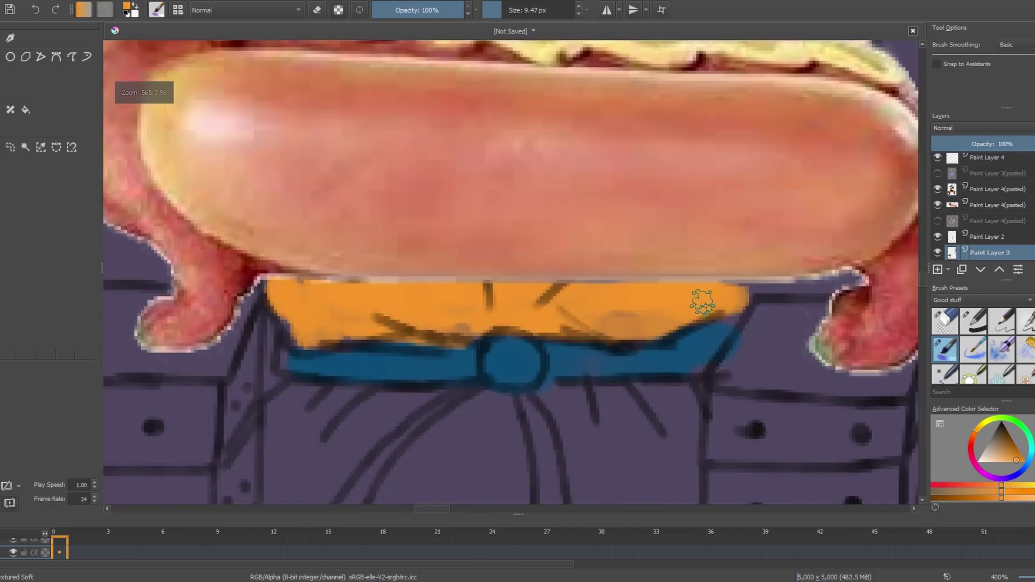
{"action": "scroll", "coordinate": [475, 340], "scroll_direction": "up", "scroll_amount": 3}
{"action": "mouse_move", "coordinate": [469, 283]}
{"action": "left_mouse_down"}
{"action": "mouse_move", "coordinate": [350, 351]}
{"action": "mouse_move", "coordinate": [308, 302]}
{"action": "mouse_move", "coordinate": [351, 382]}
{"action": "left_mouse_up"}
{"action": "mouse_move", "coordinate": [369, 305]}
{"action": "left_mouse_down"}
{"action": "mouse_move", "coordinate": [473, 346]}
{"action": "mouse_move", "coordinate": [427, 365]}
{"action": "mouse_move", "coordinate": [501, 347]}
{"action": "mouse_move", "coordinate": [556, 376]}
{"action": "left_mouse_up"}
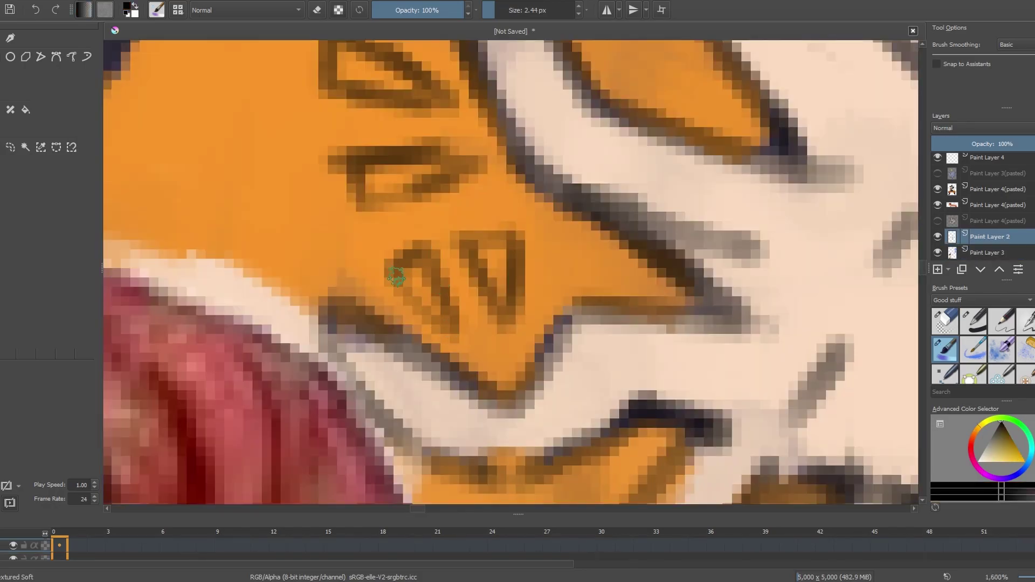
Pick pale yellow, switch to Paint Layer 3, and fill the shoulder's triangle marks.
{"action": "scroll", "coordinate": [477, 308], "scroll_direction": "down", "scroll_amount": 5}
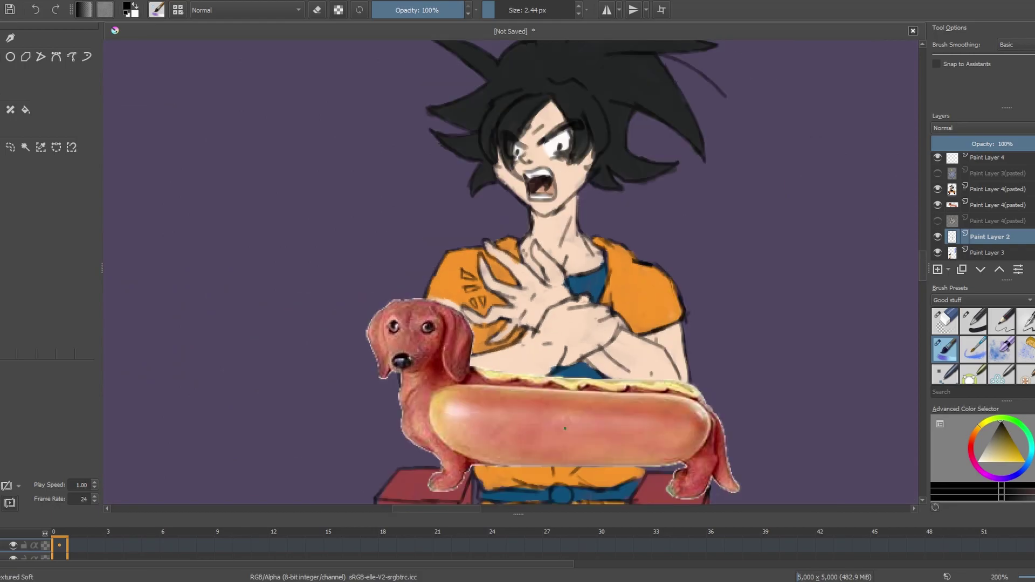
{"action": "key", "text": "plus"}
{"action": "key", "text": "plus"}
{"action": "left_click", "coordinate": [1006, 462]}
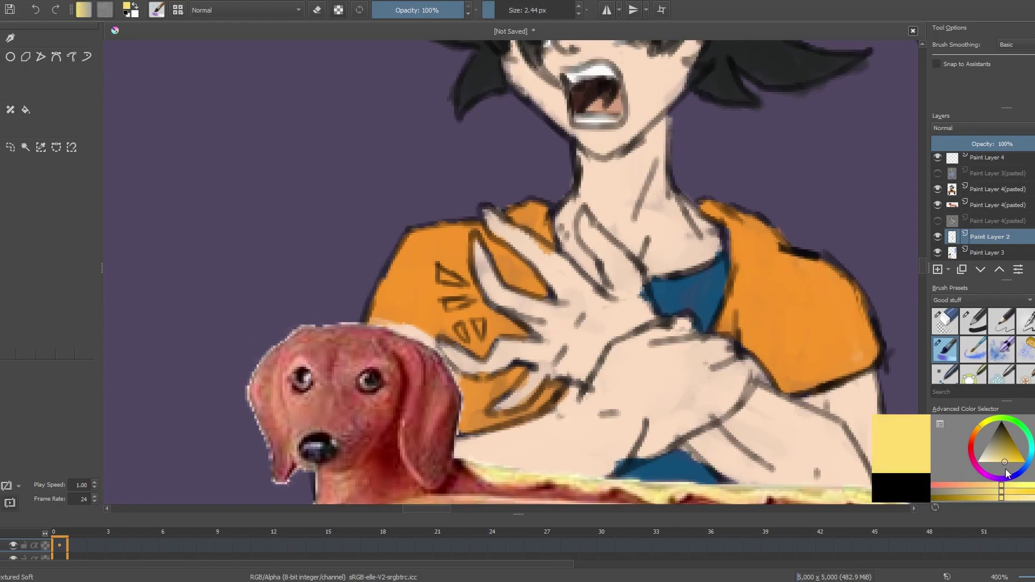
{"action": "key", "text": "Page_Down"}
{"action": "left_click", "coordinate": [497, 14]}
{"action": "scroll", "coordinate": [461, 337], "scroll_direction": "up", "scroll_amount": 2}
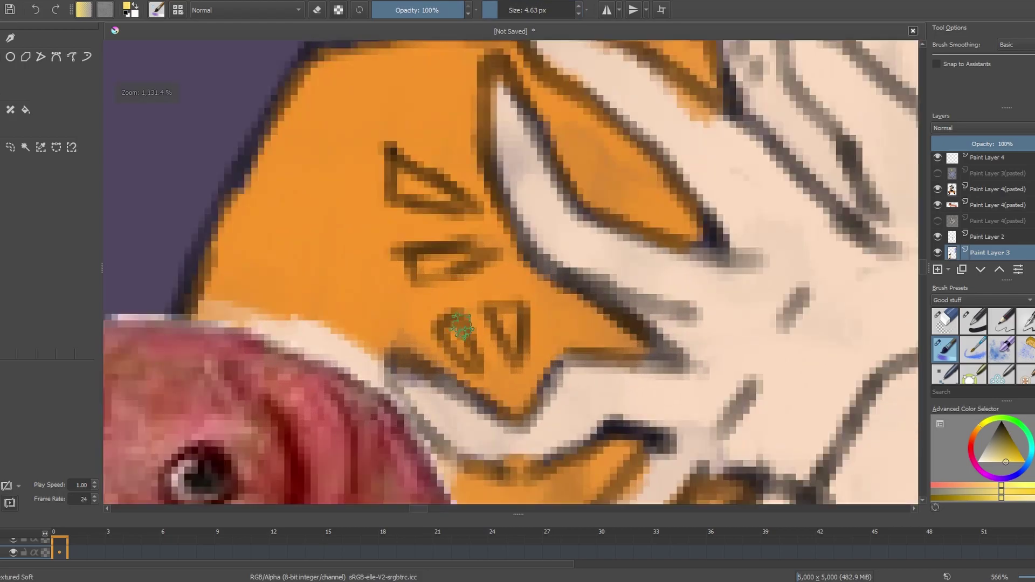
{"action": "scroll", "coordinate": [461, 336], "scroll_direction": "up", "scroll_amount": 2}
{"action": "left_click_drag", "start_coordinate": [439, 323], "coordinate": [466, 377]}
{"action": "mouse_move", "coordinate": [517, 302]}
{"action": "left_mouse_down"}
{"action": "mouse_move", "coordinate": [531, 372]}
{"action": "mouse_move", "coordinate": [534, 345]}
{"action": "left_mouse_up"}
{"action": "left_click_drag", "start_coordinate": [459, 237], "coordinate": [419, 246]}
{"action": "left_click_drag", "start_coordinate": [409, 116], "coordinate": [402, 129]}
{"action": "scroll", "coordinate": [402, 135], "scroll_direction": "down", "scroll_amount": 2}
{"action": "scroll", "coordinate": [402, 142], "scroll_direction": "down", "scroll_amount": 2}
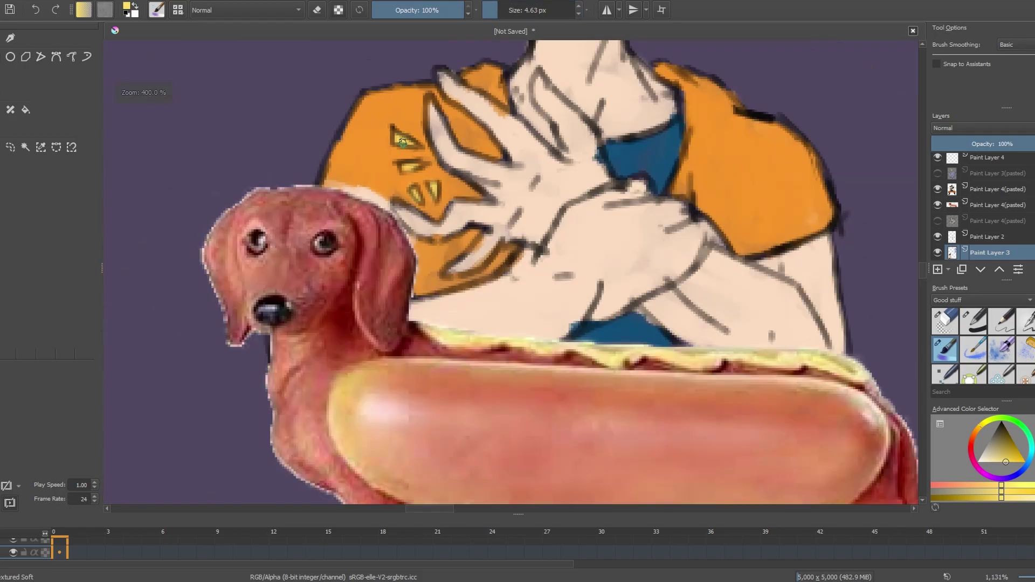
Choose red and select the Paint Layer 4(pasted) hot-dog layer for the bun's pentagram.
{"action": "left_click", "coordinate": [969, 445]}
{"action": "left_click", "coordinate": [1018, 462]}
{"action": "left_click", "coordinate": [975, 203]}
{"action": "scroll", "coordinate": [613, 193], "scroll_direction": "down", "scroll_amount": 3}
{"action": "scroll", "coordinate": [610, 270], "scroll_direction": "up", "scroll_amount": 4}
{"action": "scroll", "coordinate": [553, 300], "scroll_direction": "down", "scroll_amount": 2}
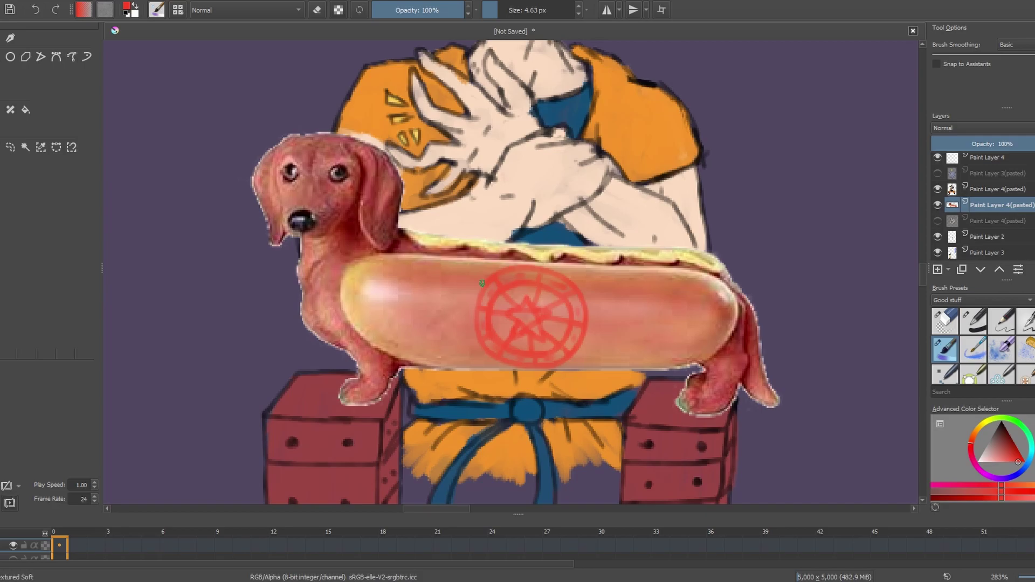
{"action": "scroll", "coordinate": [510, 329], "scroll_direction": "down", "scroll_amount": 3}
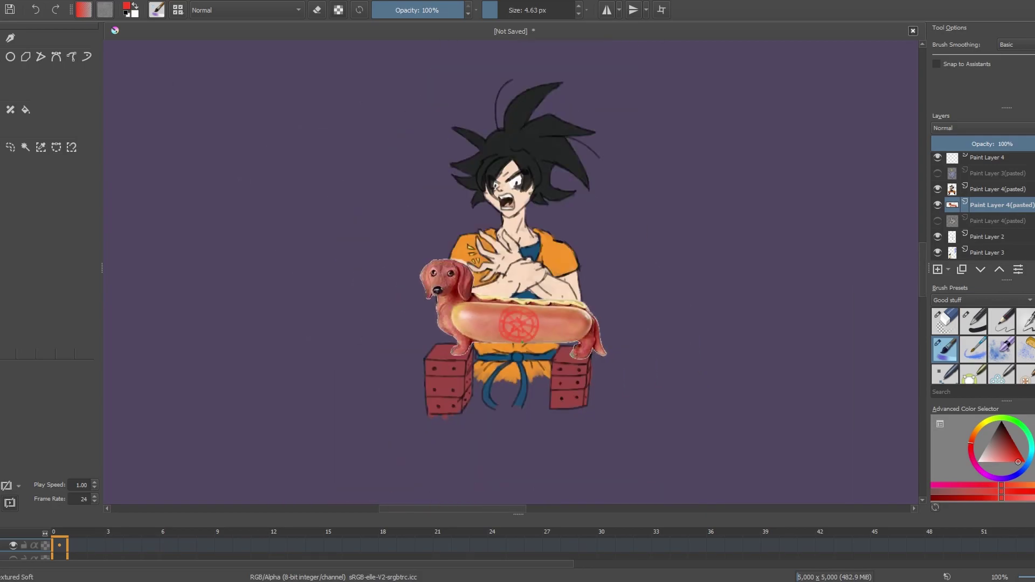
{"action": "scroll", "coordinate": [448, 278], "scroll_direction": "up", "scroll_amount": 3}
{"action": "scroll", "coordinate": [448, 278], "scroll_direction": "up", "scroll_amount": 5}
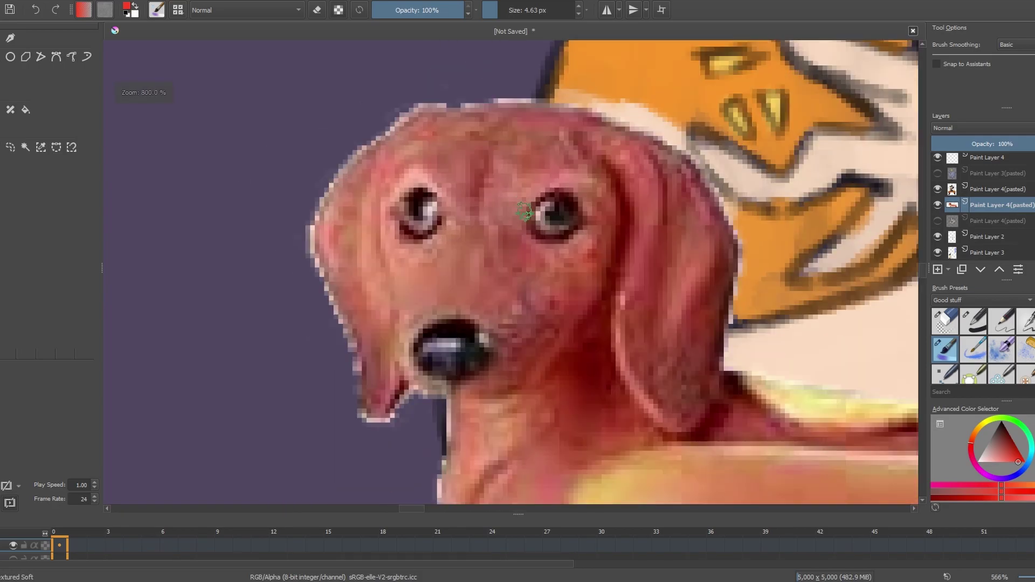
{"action": "scroll", "coordinate": [463, 216], "scroll_direction": "up", "scroll_amount": 3}
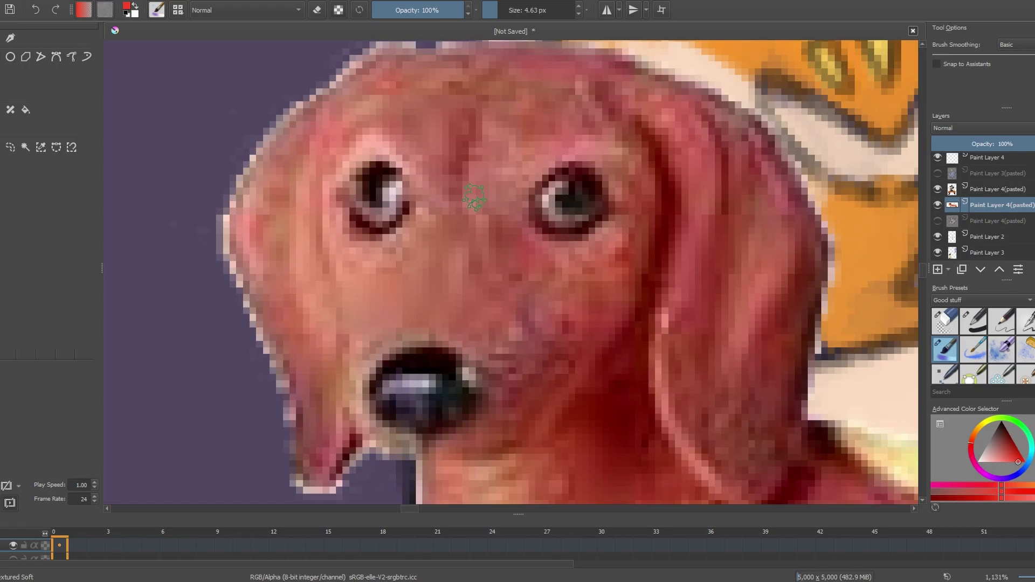